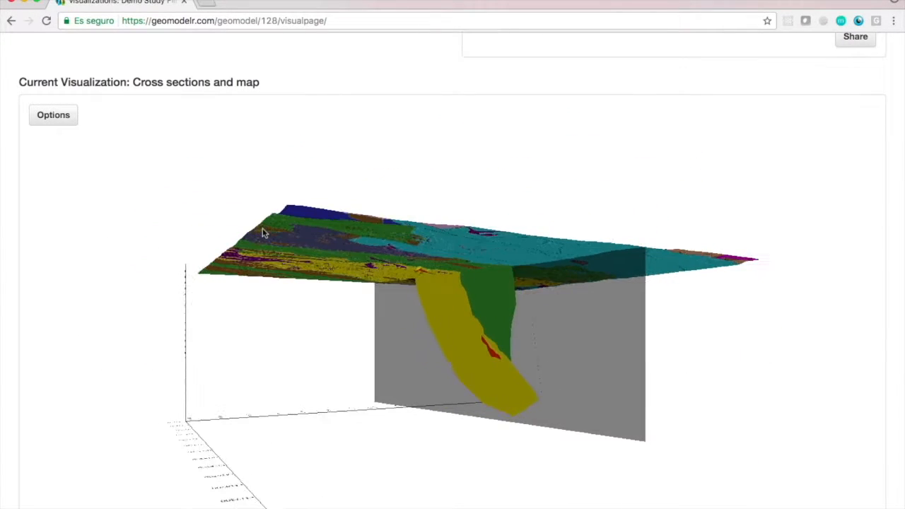
Create a new visualization named Boreholes from the Stratigraphy boreholes dataset and submit it.
left_click_drag(440, 299, 445, 270)
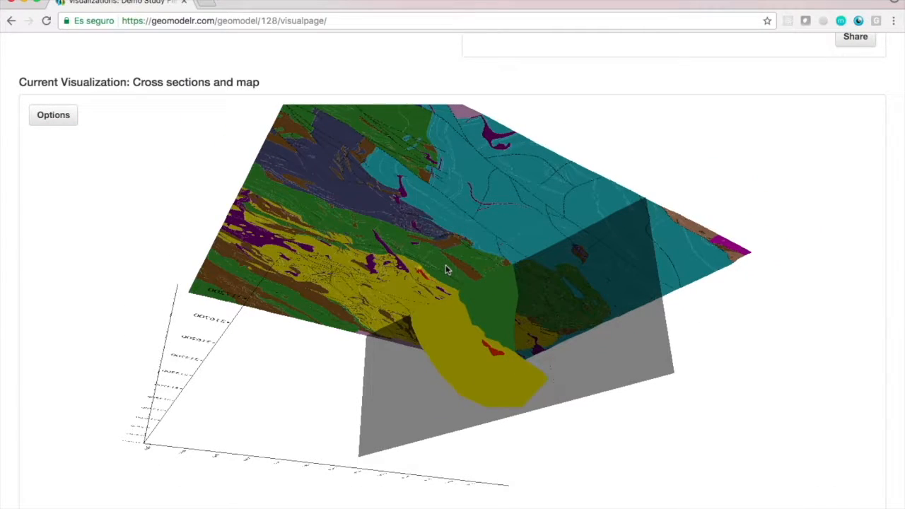
scroll(447, 267, "down", 3)
scroll(7, 200, "up", 3)
scroll(6, 201, "down", 6)
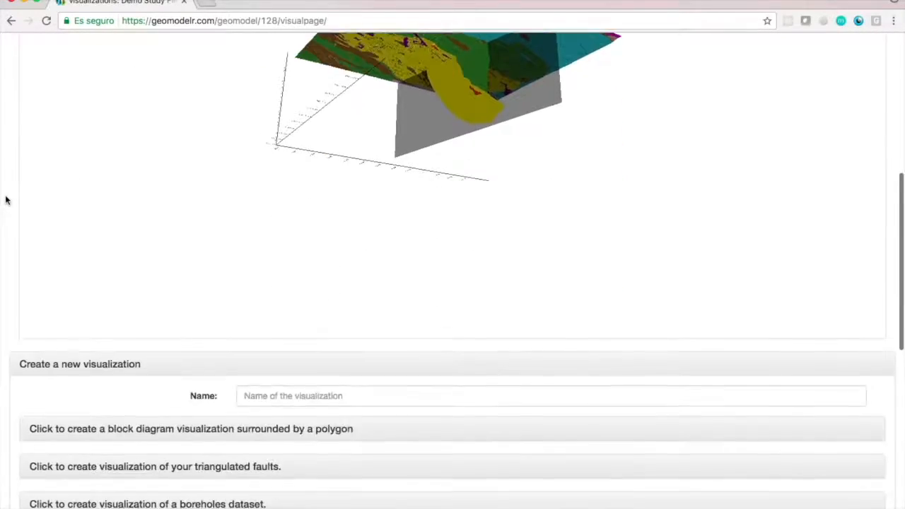
scroll(6, 200, "down", 7)
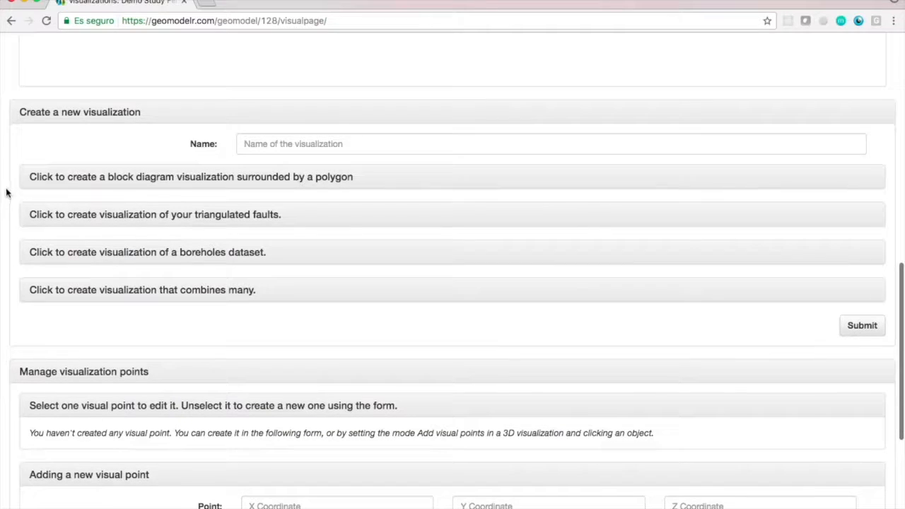
left_click(255, 143)
type("Borehole")
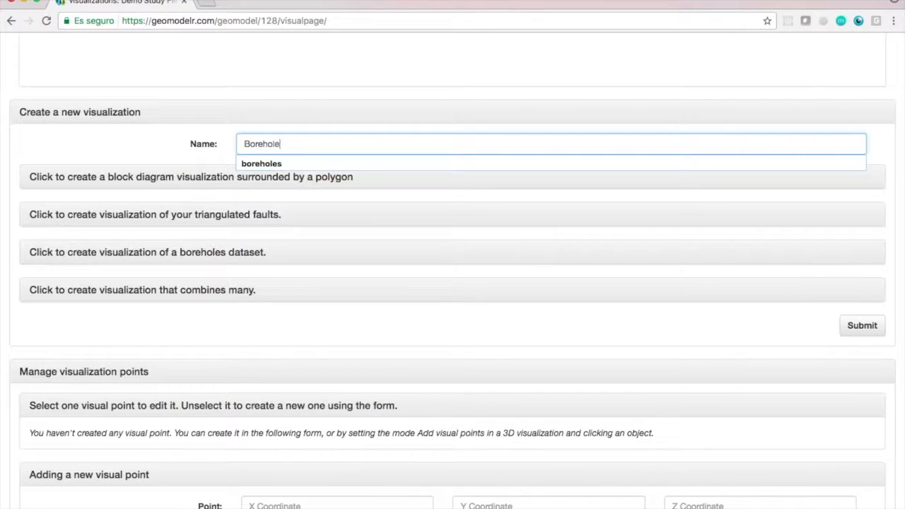
type("s")
left_click(134, 158)
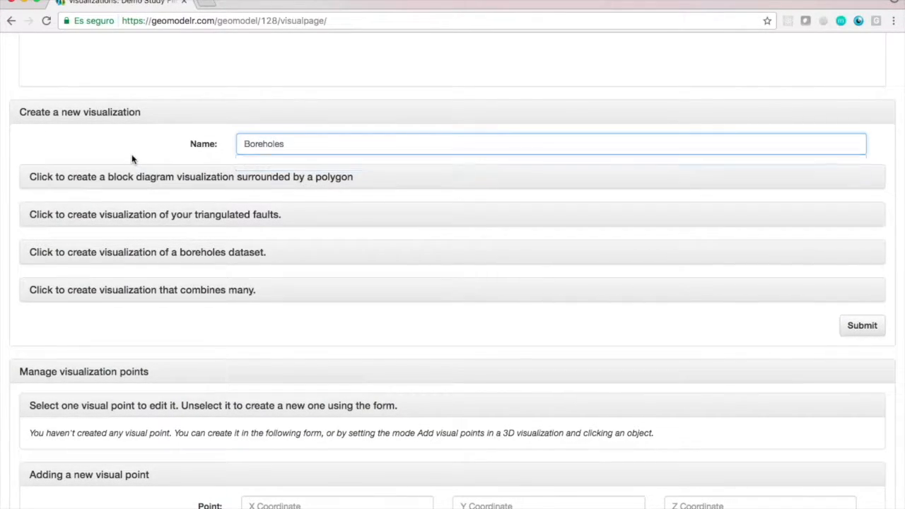
left_click(172, 254)
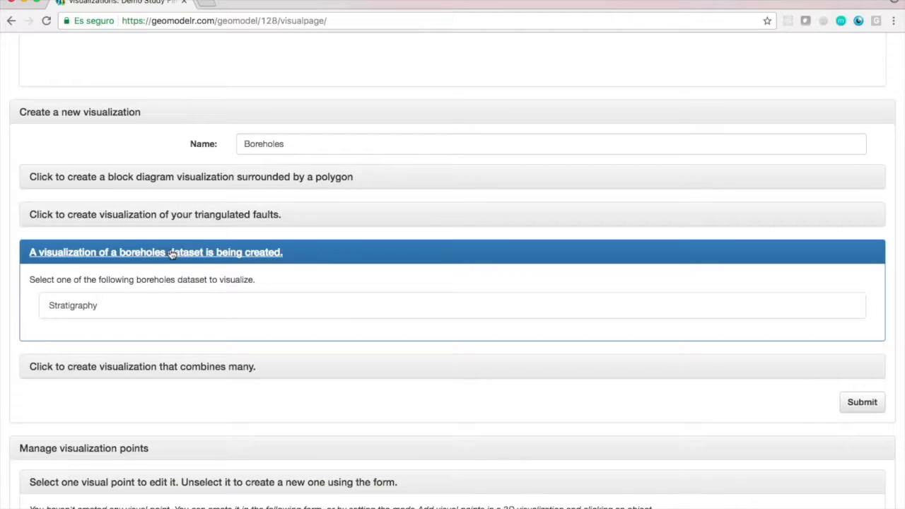
left_click(173, 317)
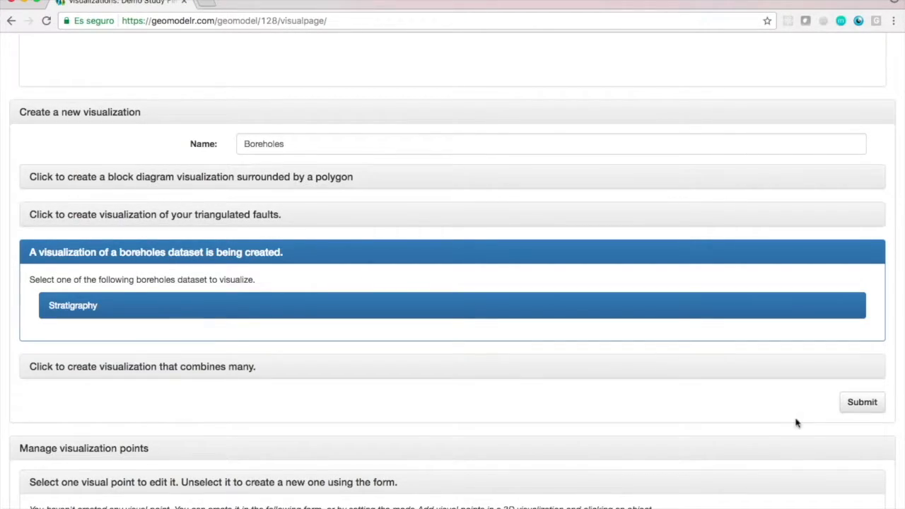
left_click(862, 403)
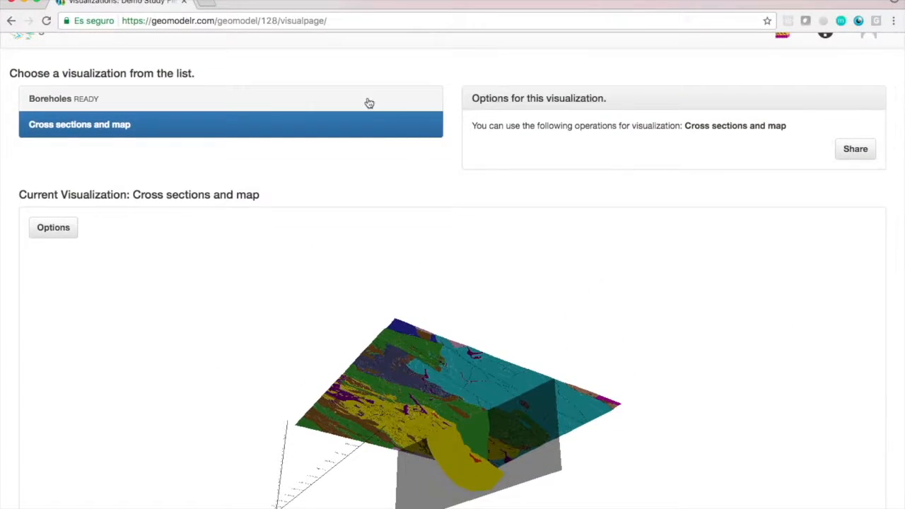
Open the Boreholes visualization and inspect the borehole traces in 3D, up close and from a distance.
left_click(370, 104)
left_click_drag(256, 348, 318, 394)
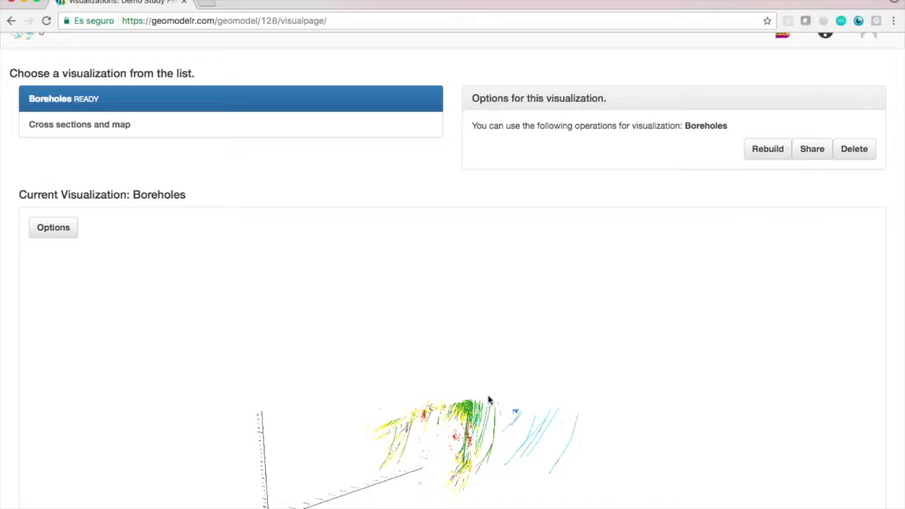
scroll(489, 401, "up", 5)
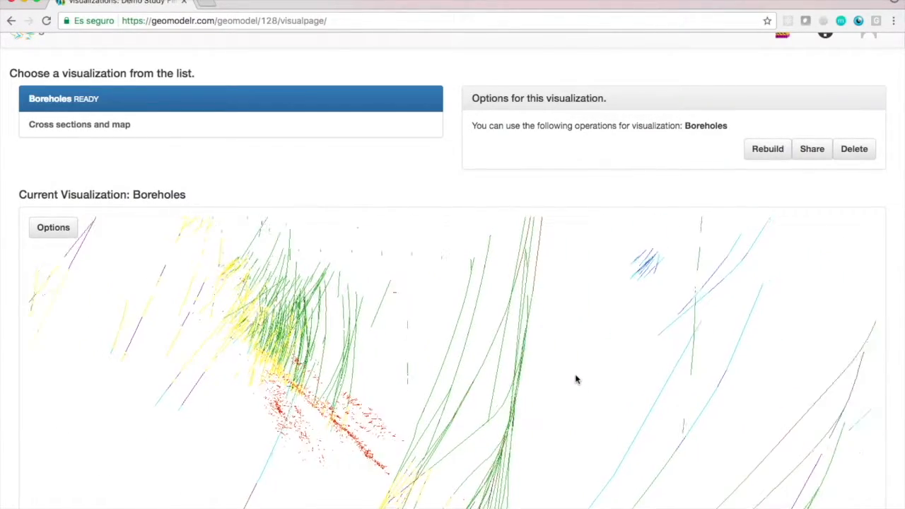
scroll(576, 379, "down", 3)
left_click_drag(575, 379, 435, 376)
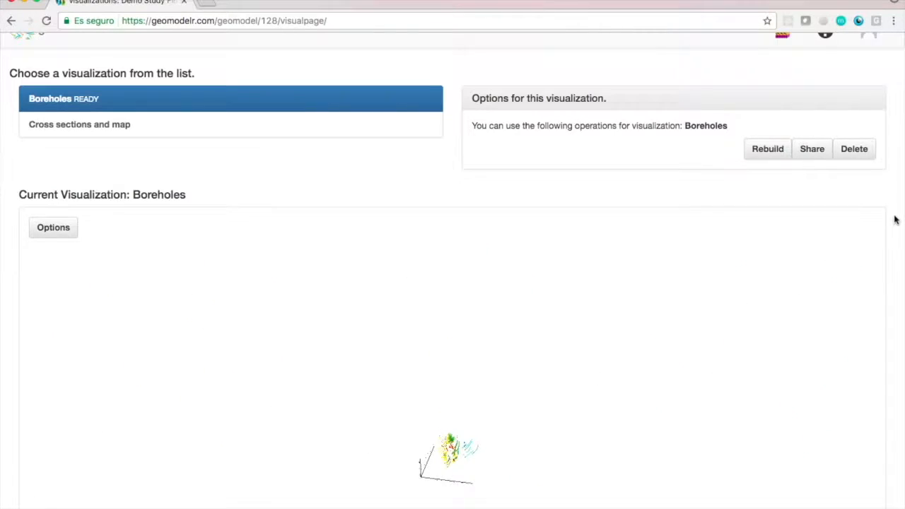
Create a new visualization of the triangulated faults named Faults and submit it.
scroll(895, 220, "down", 10)
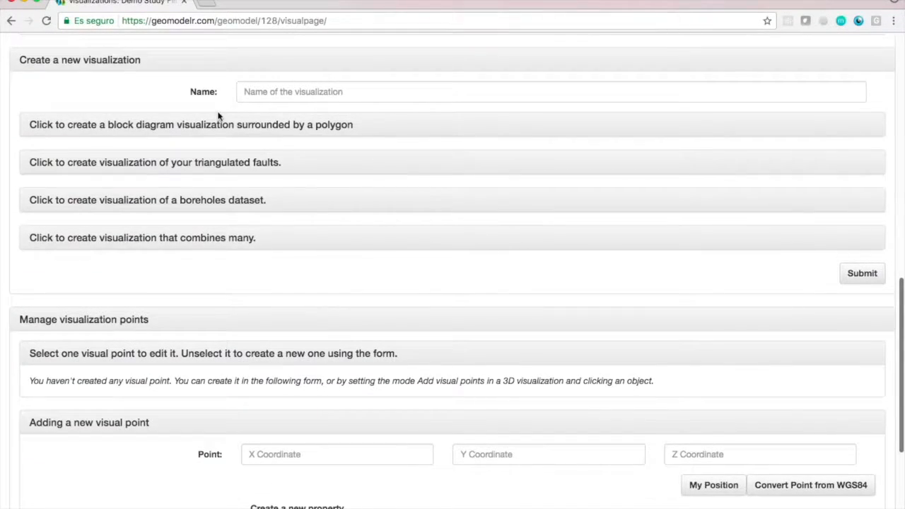
left_click(216, 172)
type("Faults")
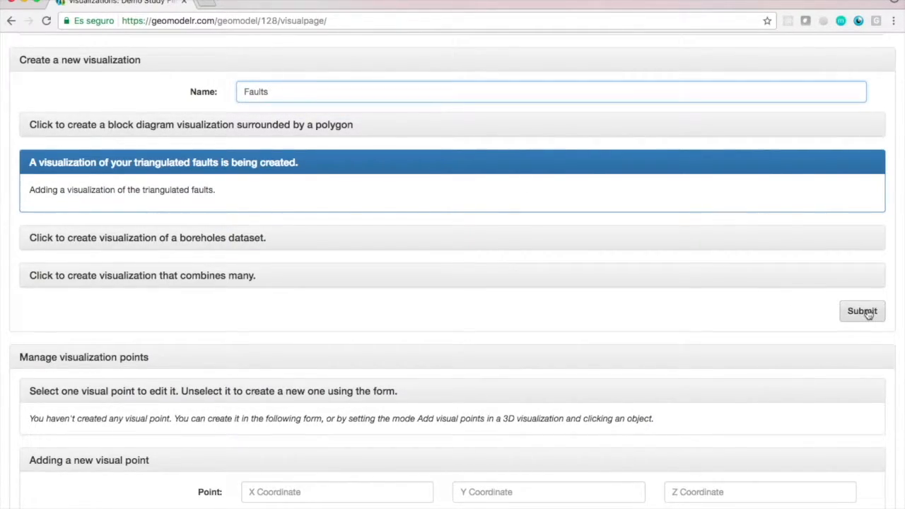
left_click(869, 313)
Open the Faults visualization and inspect the fault surface in 3D.
scroll(901, 298, "up", 10)
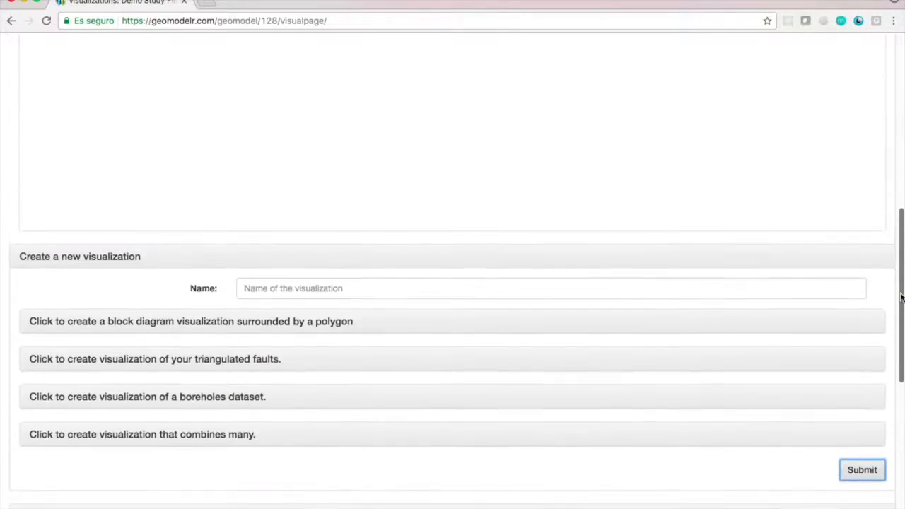
left_click_drag(400, 391, 452, 386)
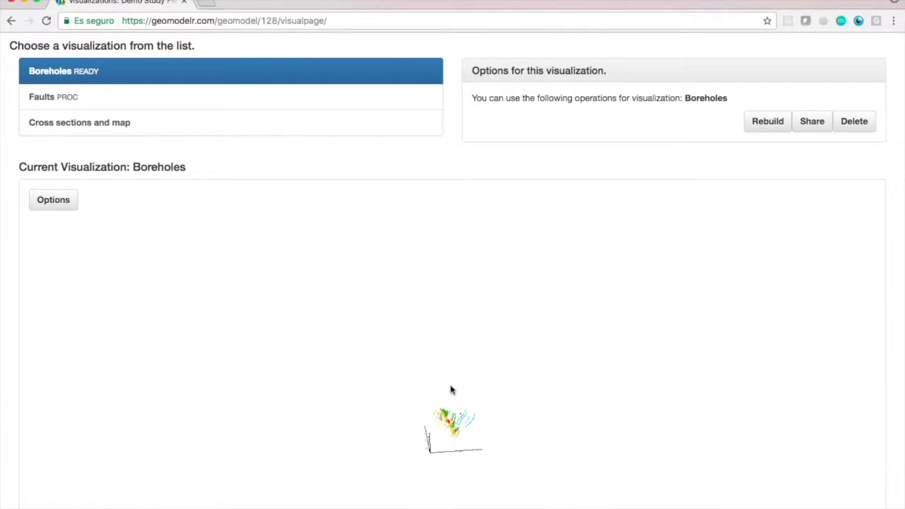
left_click(305, 99)
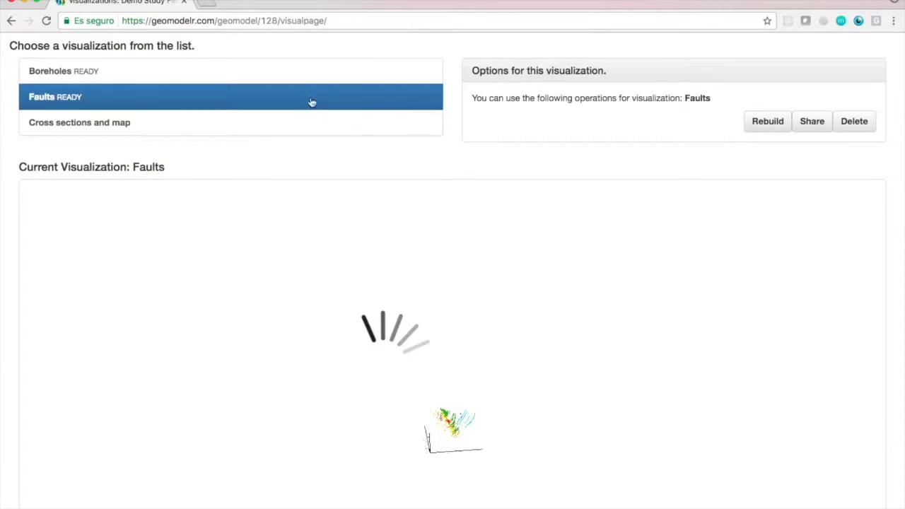
left_click_drag(463, 470, 410, 417)
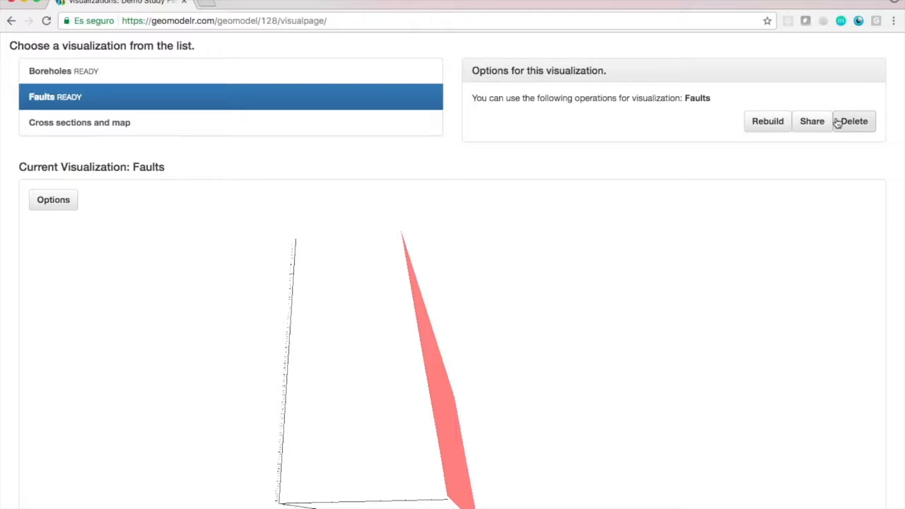
Start a block diagram visualization surrounded by a polygon and name it Simple Block.
scroll(245, 233, "down", 10)
left_click(270, 182)
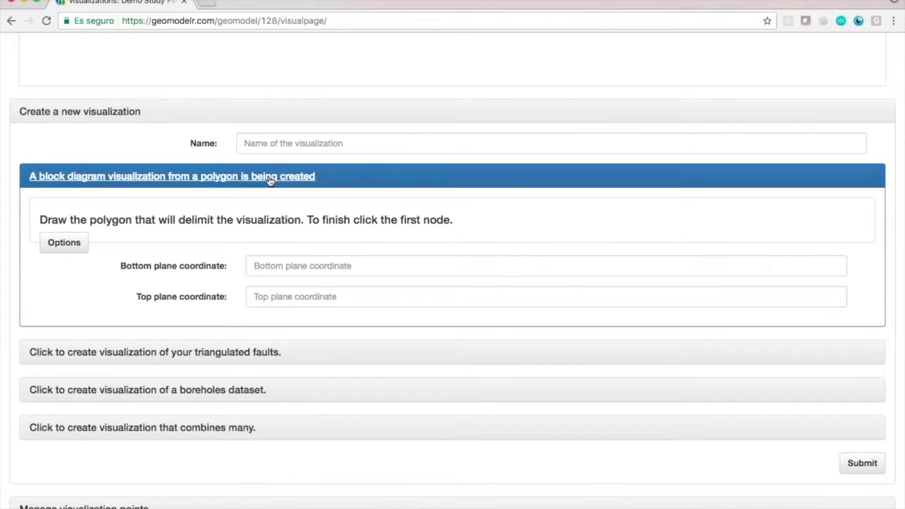
left_click(337, 142)
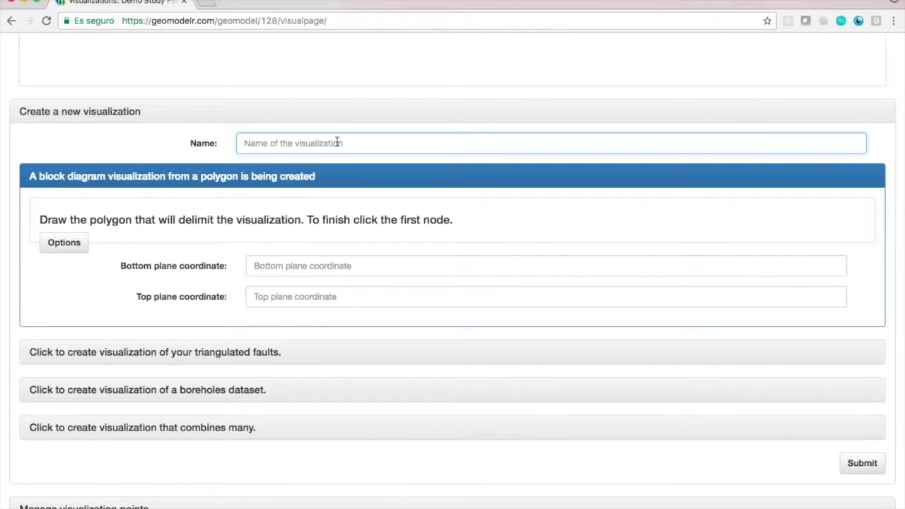
type("Simple Block")
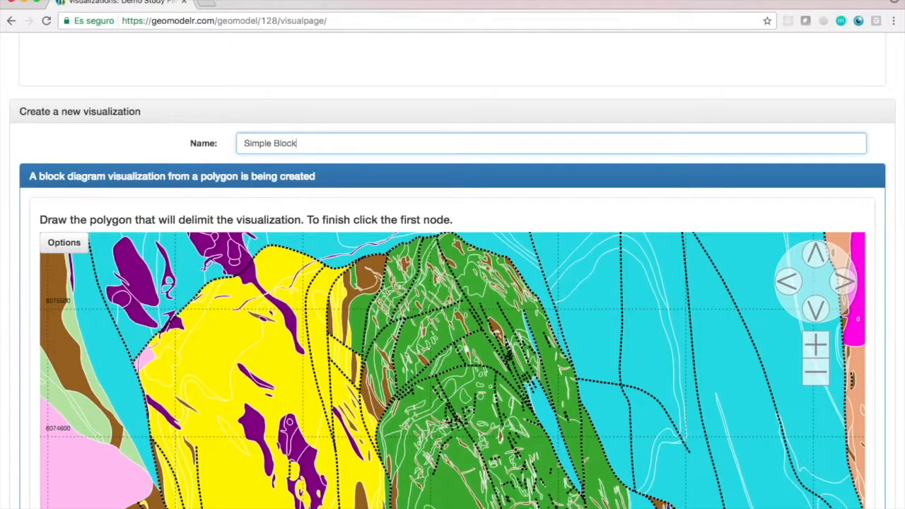
Draw a closed, U-shaped polygon with eight nodes over the central part of the geological map to delimit the block.
left_click(815, 372)
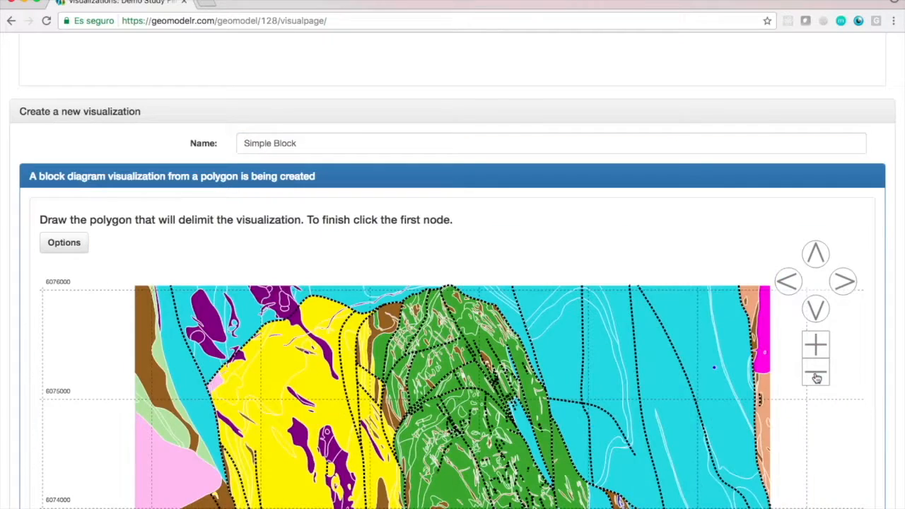
scroll(893, 243, "down", 5)
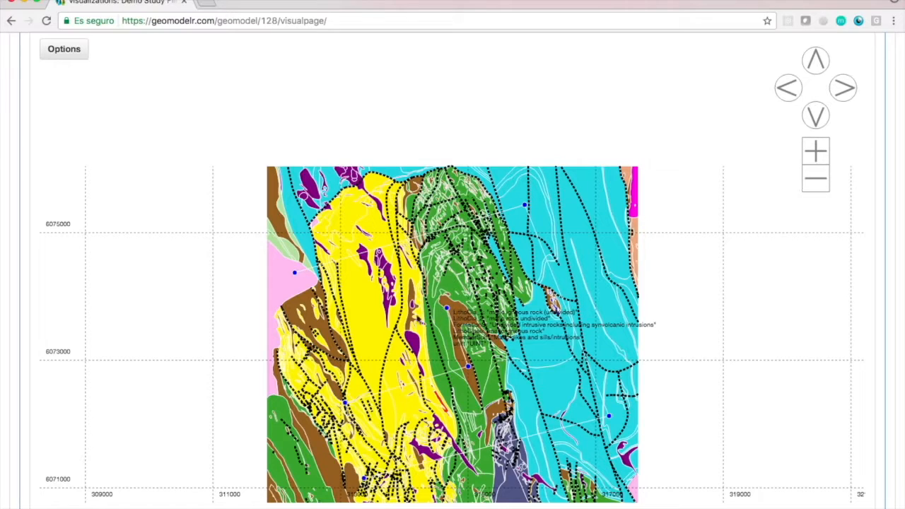
left_click(295, 276)
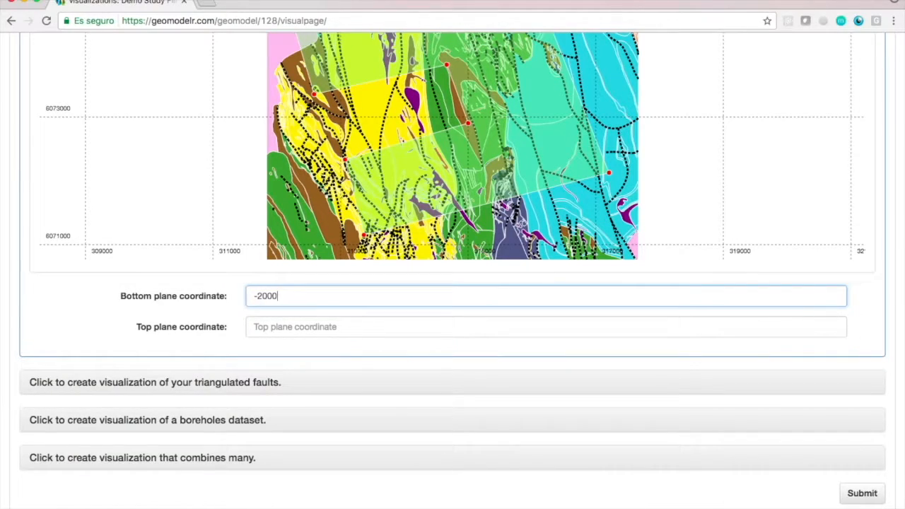
Set the block's bottom plane coordinate to -2000 and top plane coordinate to 0, and submit the visualization.
left_click(348, 326)
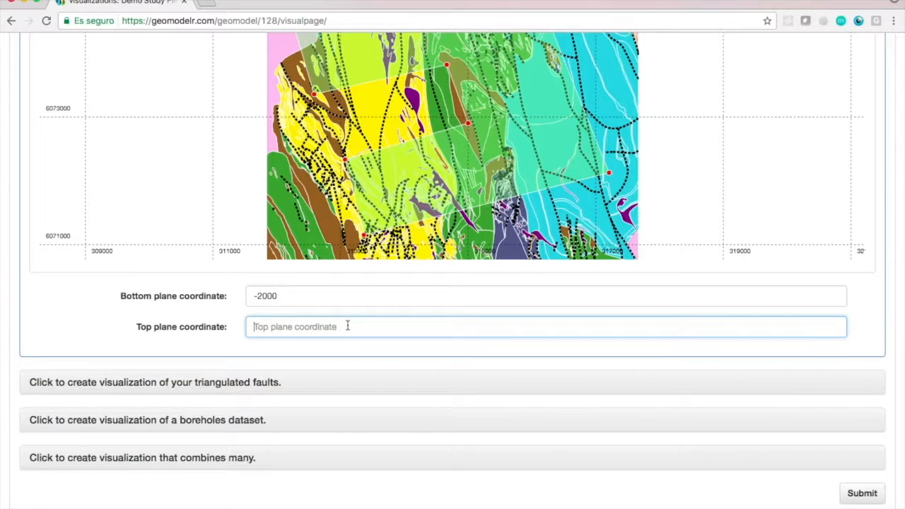
type("0")
scroll(863, 403, "down", 7)
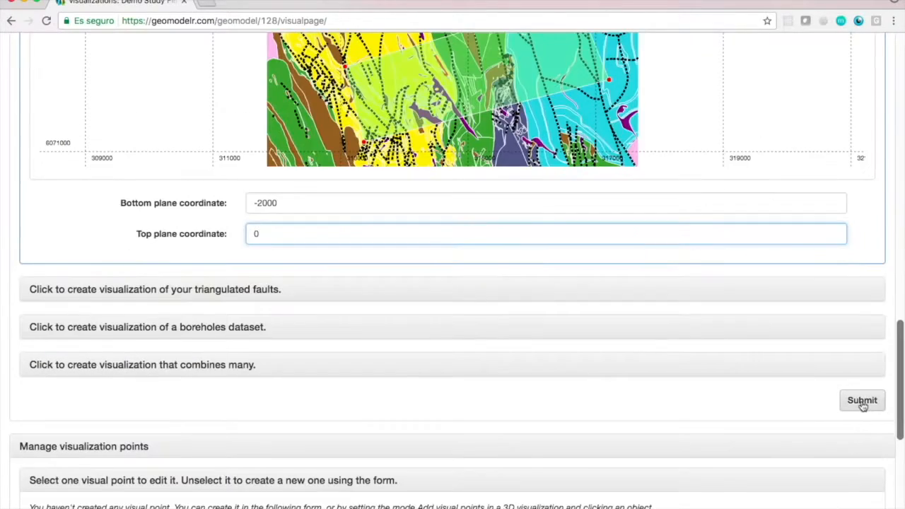
Open the Simple Block visualization and inspect the block diagram in 3D from above and at different distances.
scroll(882, 342, "up", 15)
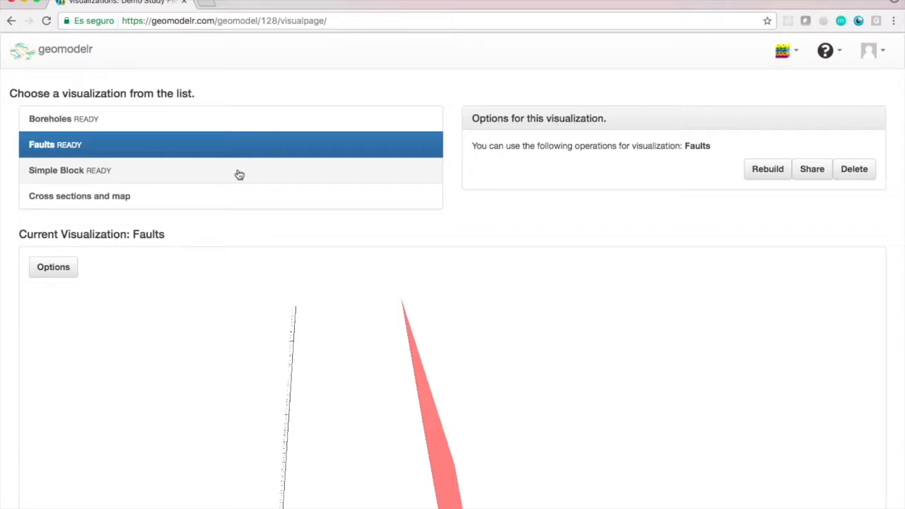
left_click(239, 175)
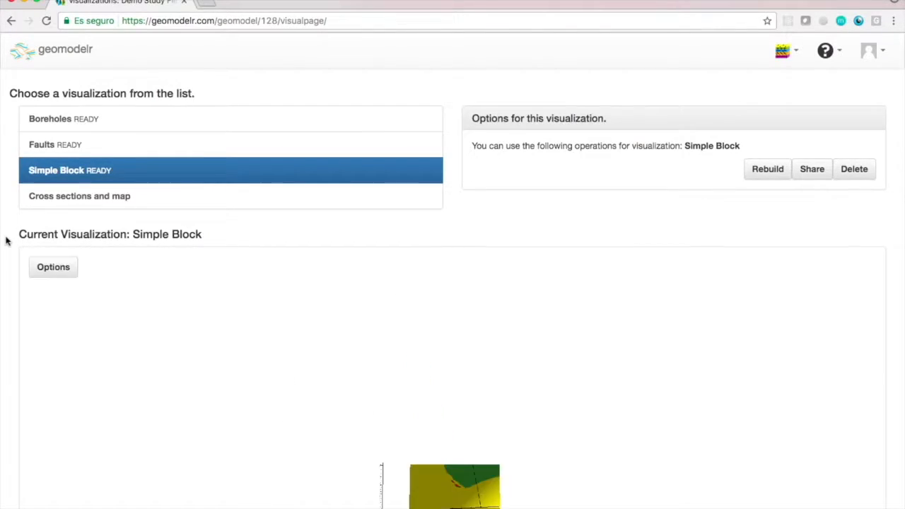
scroll(6, 241, "down", 3)
left_click_drag(380, 339, 415, 426)
scroll(428, 393, "up", 5)
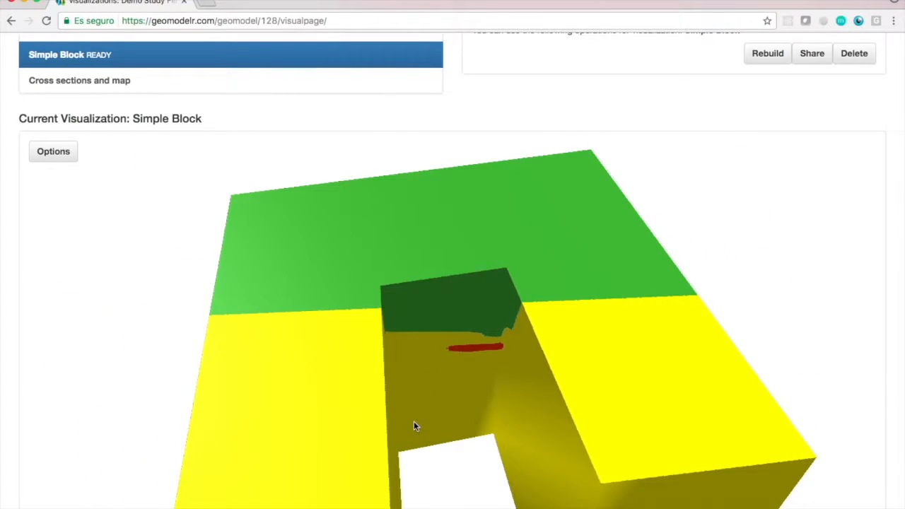
scroll(415, 426, "down", 5)
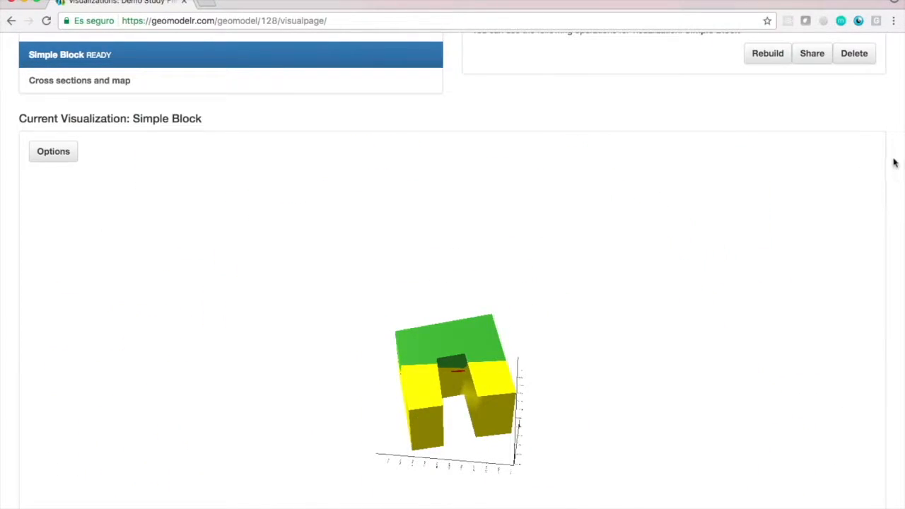
Start a visualization that combines many, including Boreholes, Faults, Simple Block, and Cross sections and map.
scroll(895, 149, "up", 3)
scroll(896, 146, "down", 10)
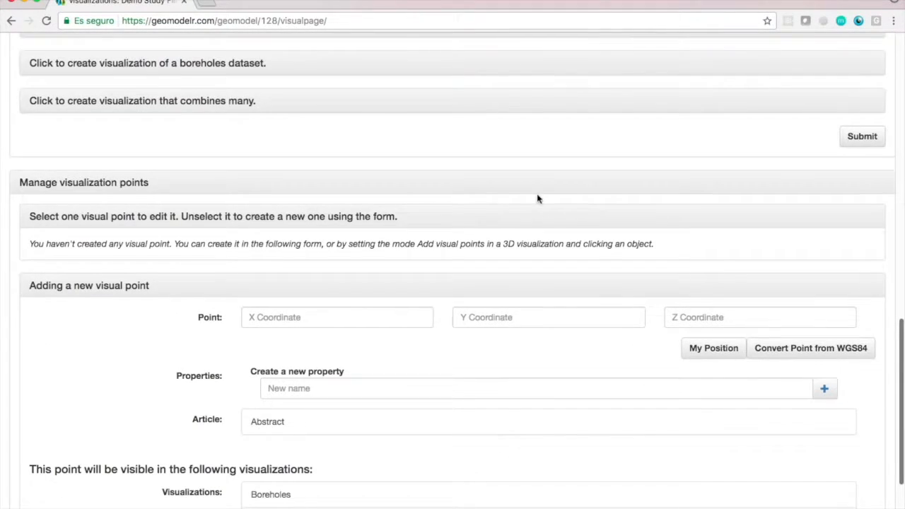
scroll(537, 198, "up", 3)
scroll(537, 198, "up", 2)
left_click(187, 380)
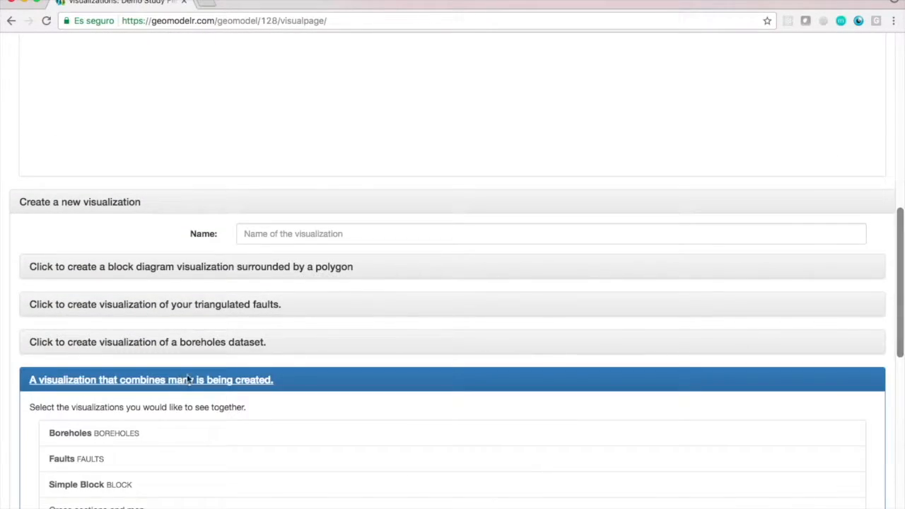
scroll(495, 396, "down", 3)
left_click(366, 278)
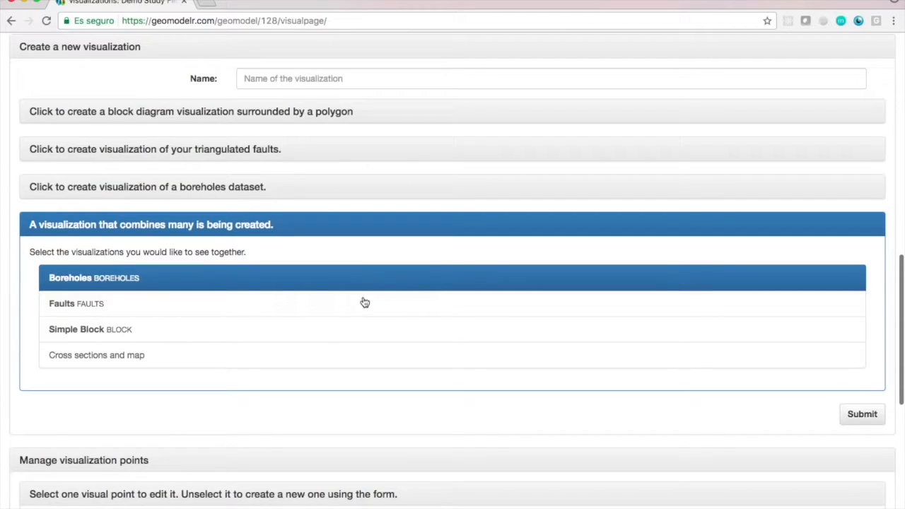
left_click(365, 304)
left_click(370, 330)
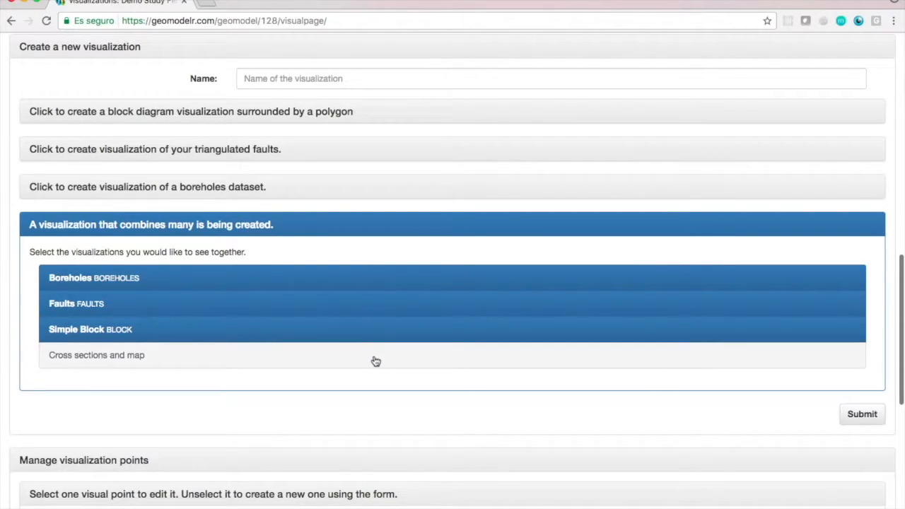
left_click(375, 361)
Name the combined visualization of boreholes, faults, block, sections and map "Combination" and submit it.
left_click(862, 416)
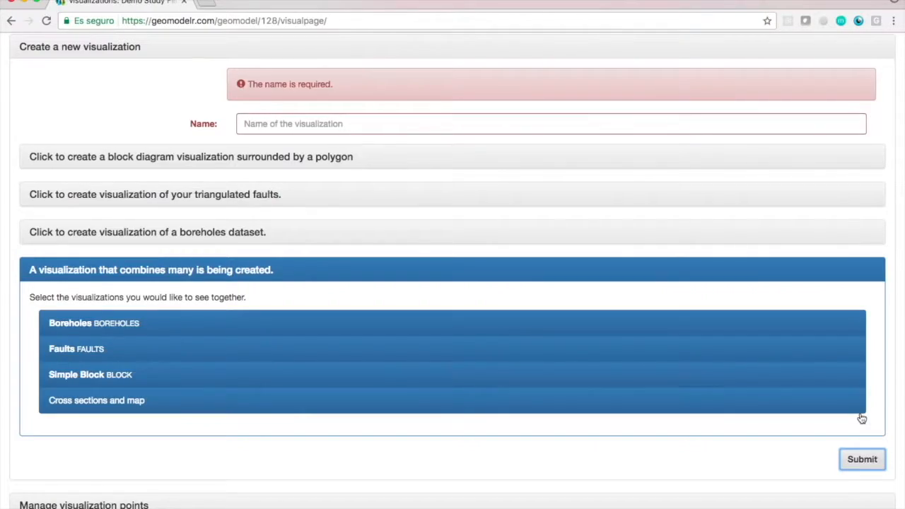
scroll(835, 411, "up", 1)
left_click(599, 137)
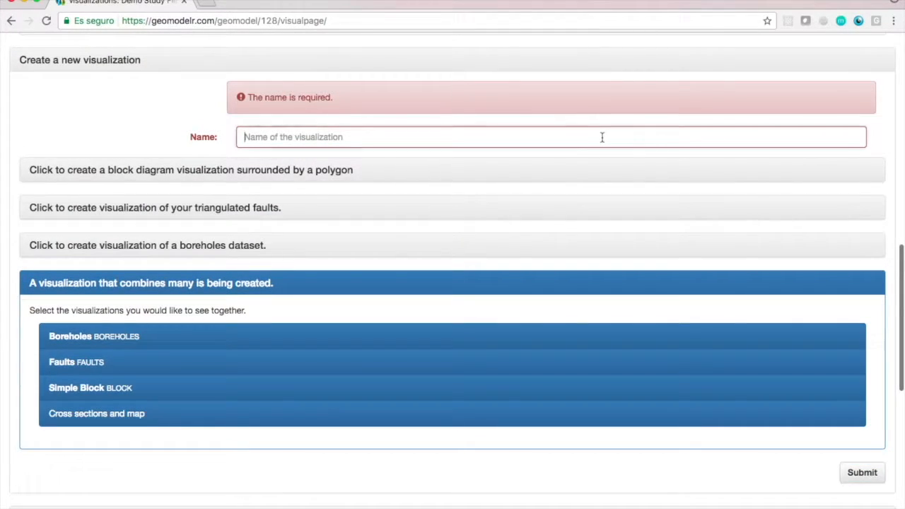
type("Combinatio")
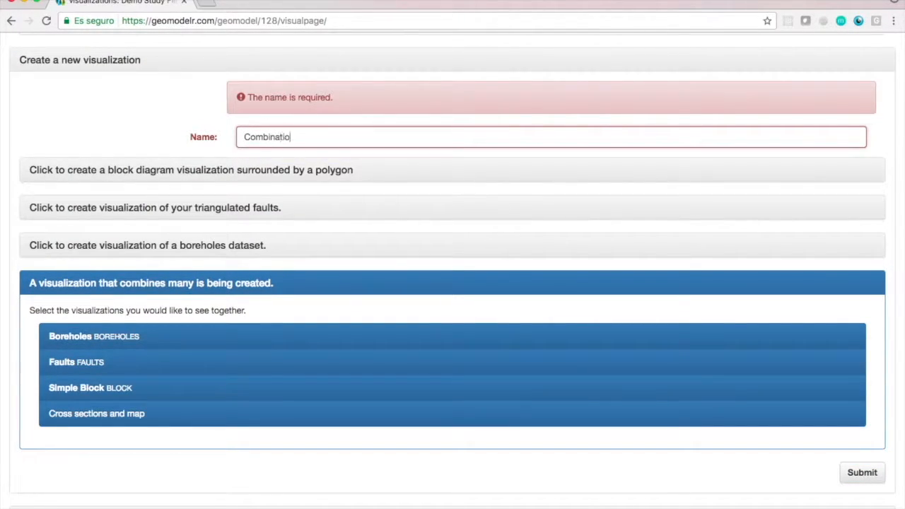
type("n")
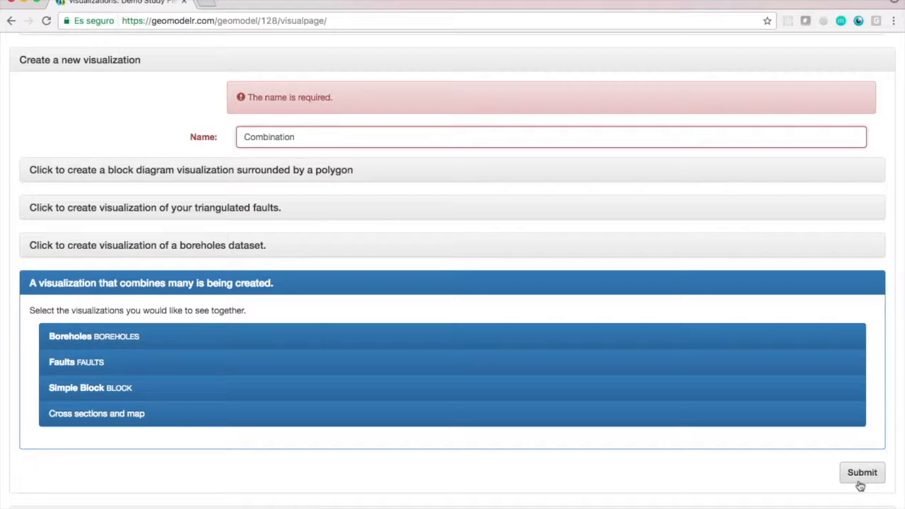
left_click(860, 473)
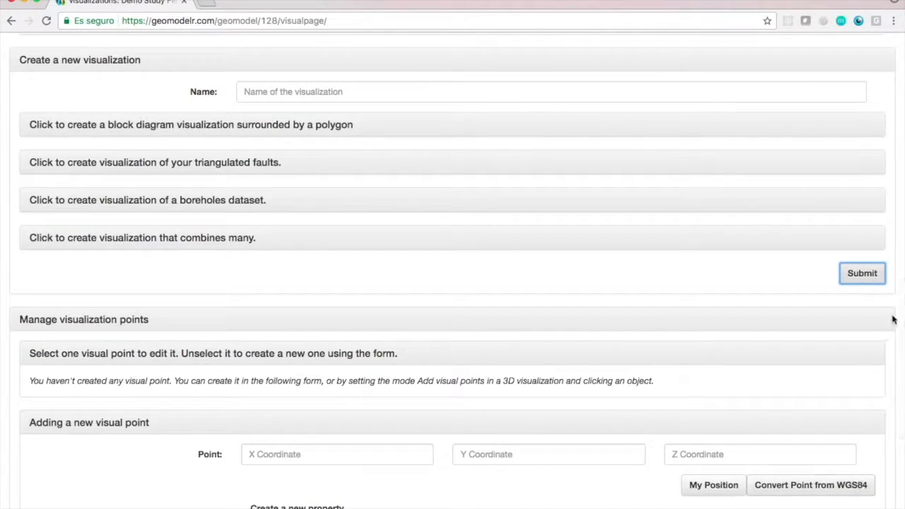
Open the Combination visualization and inspect the combined 3D model from below the map and up close.
scroll(894, 297, "up", 10)
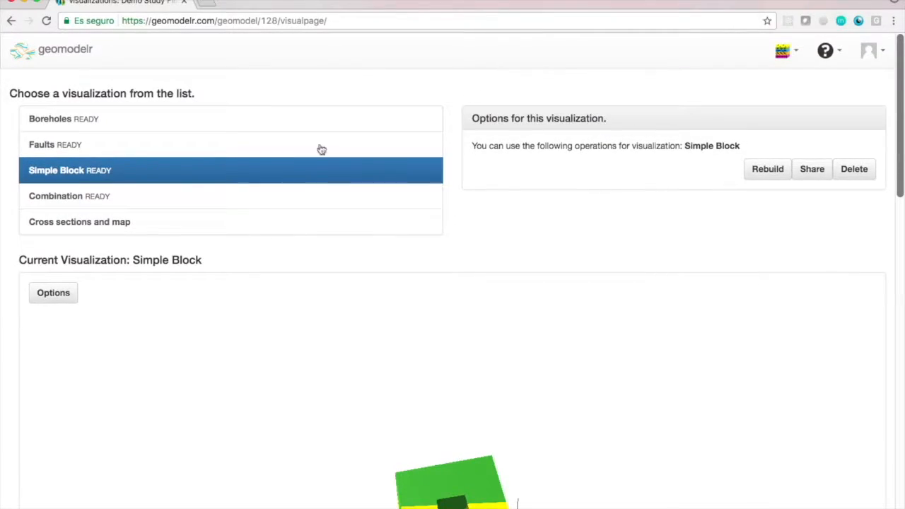
left_click(216, 196)
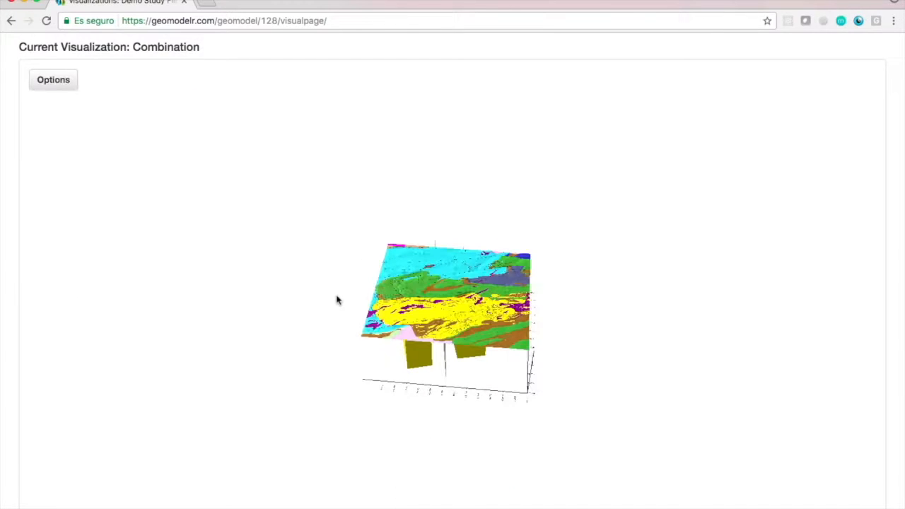
left_click_drag(409, 303, 418, 231)
scroll(452, 310, "up", 3)
scroll(451, 310, "up", 5)
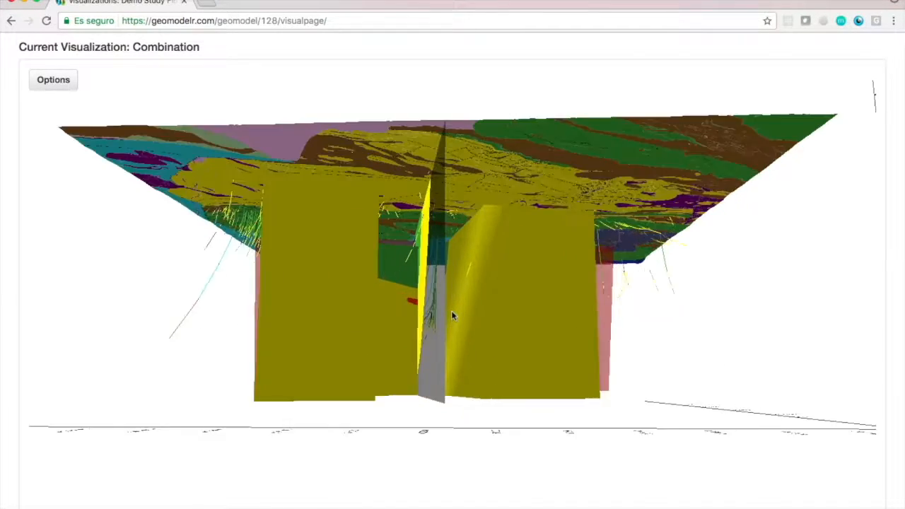
left_click_drag(458, 295, 434, 328)
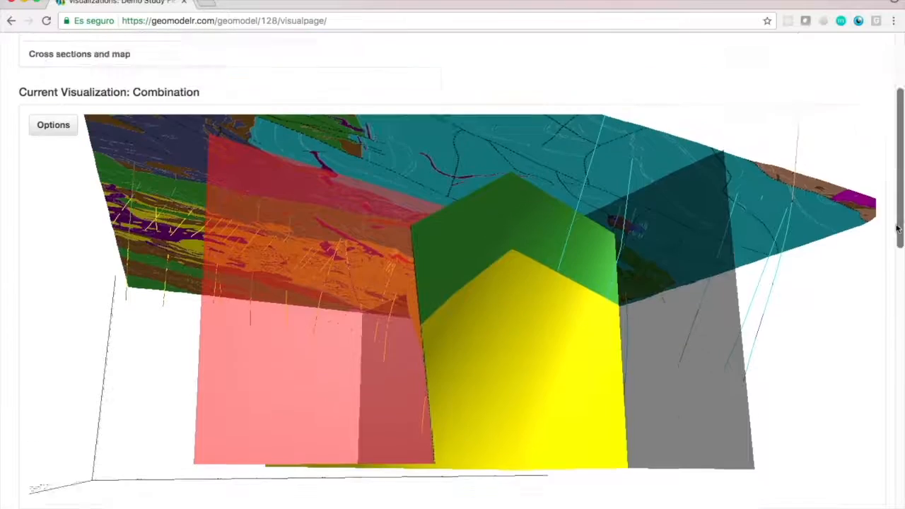
Delete the Combination visualization.
scroll(870, 227, "up", 5)
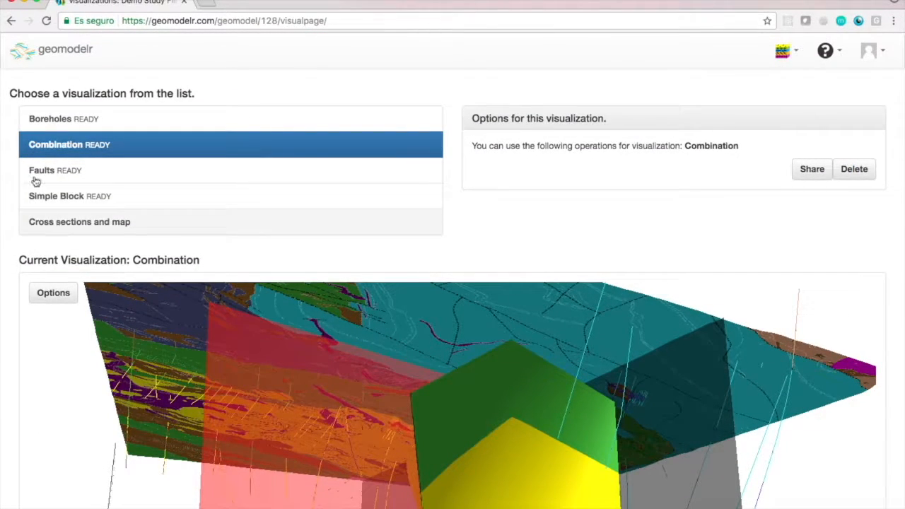
left_click(855, 169)
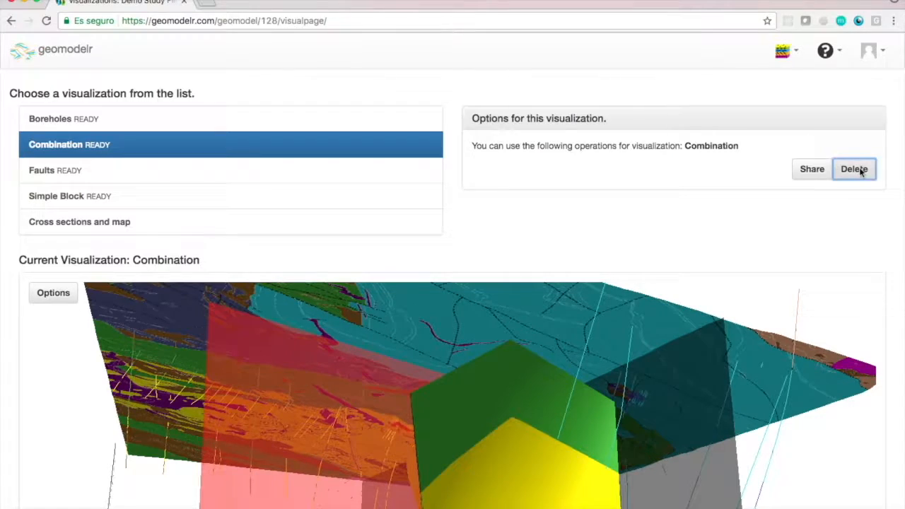
left_click(559, 159)
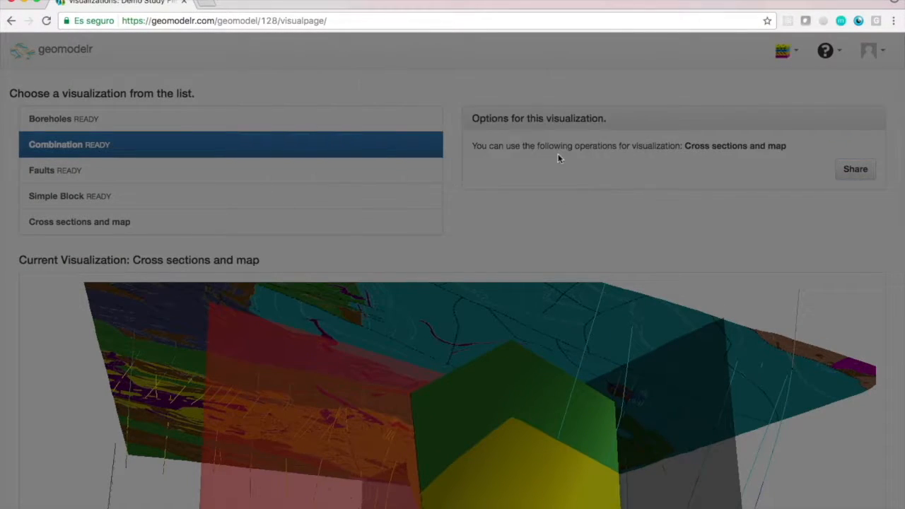
Try to submit a combined visualization named "Faults + Boreholes + Sections" that includes Boreholes, Faults, and Cross sections and map.
type("Fa")
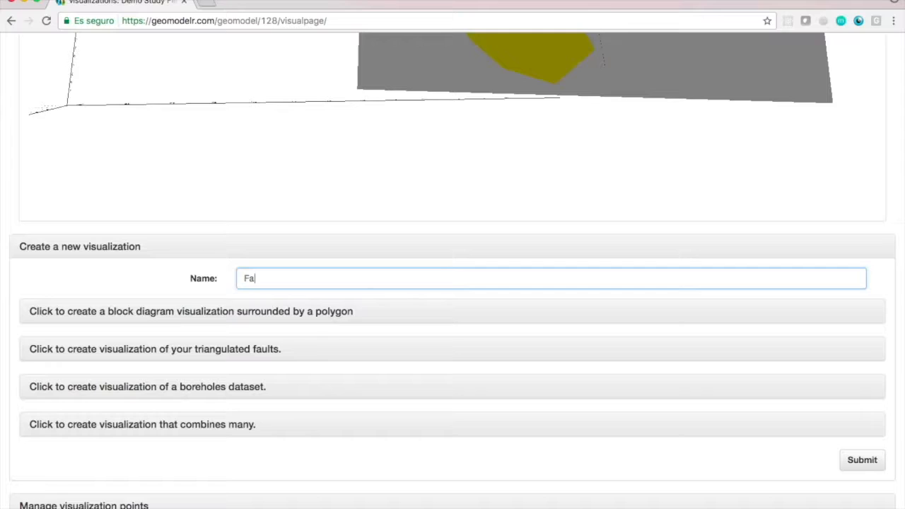
type("ults + Boreholes + Sections")
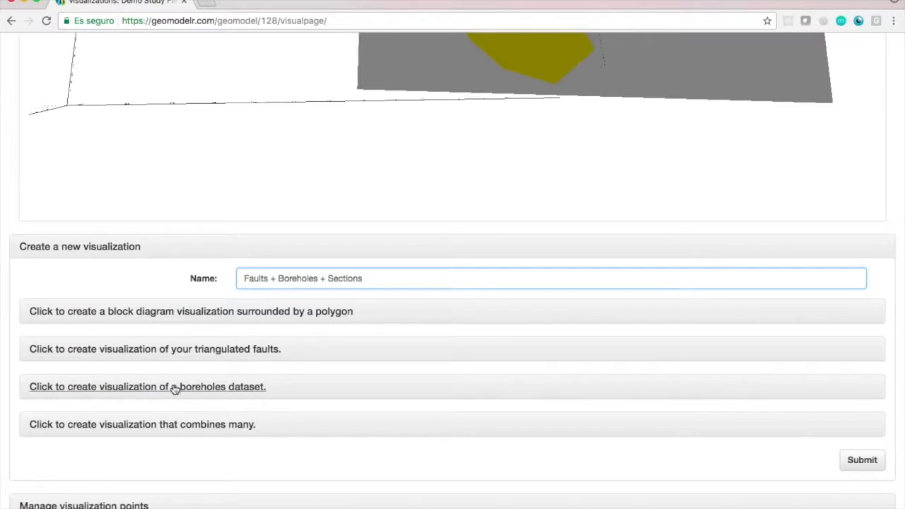
left_click(211, 425)
scroll(233, 382, "down", 4)
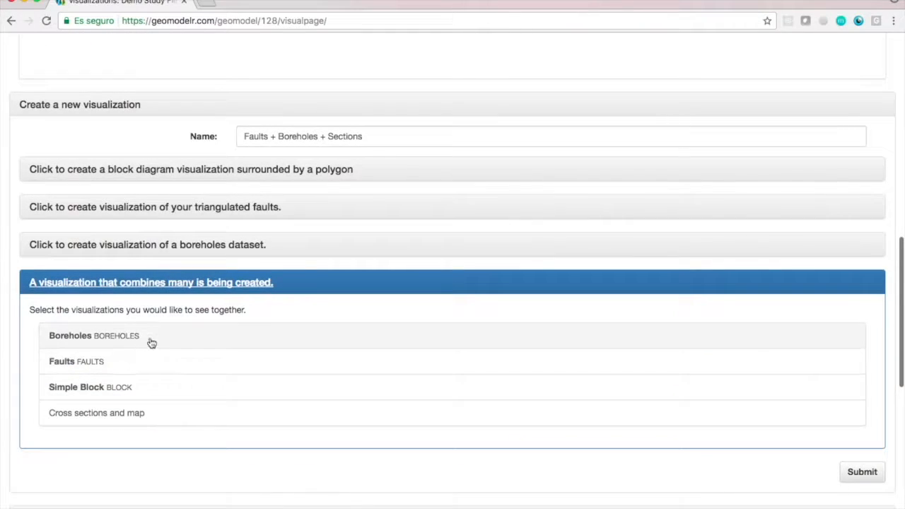
left_click(154, 339)
left_click(151, 370)
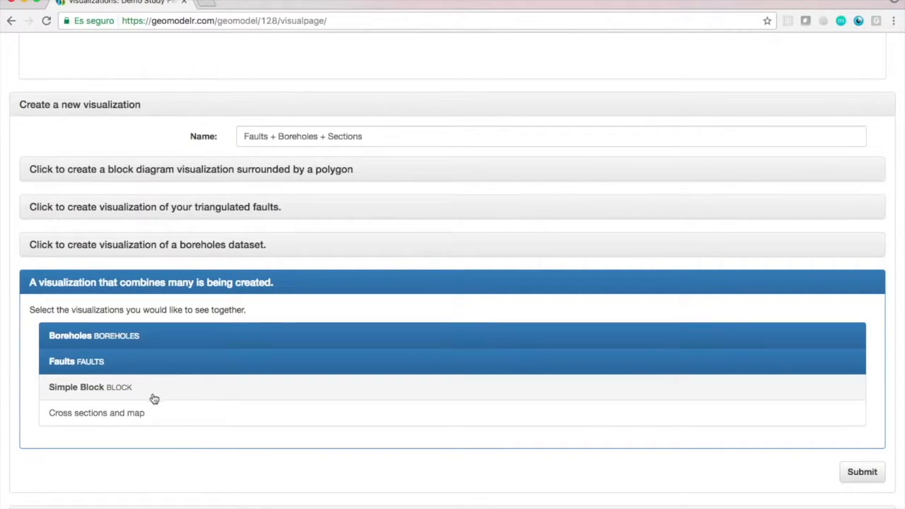
left_click(152, 415)
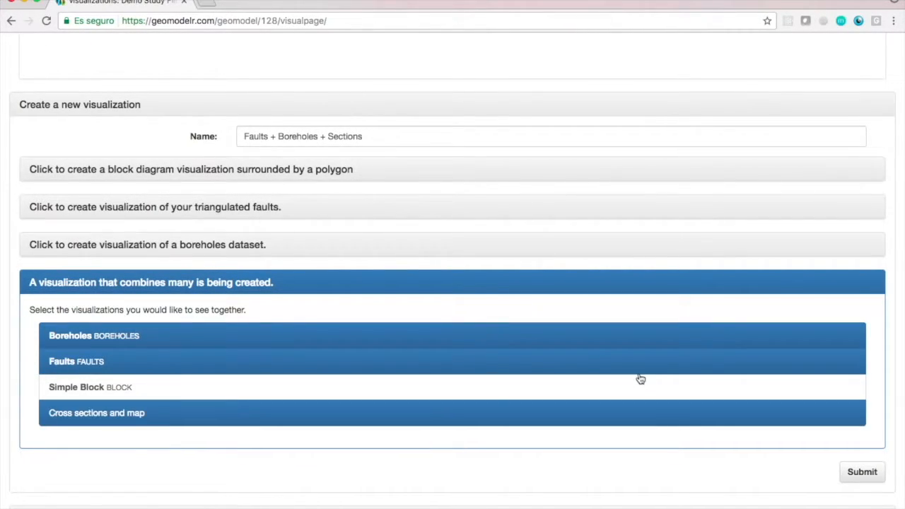
left_click(858, 473)
Change the visualization's name to "Faults-Boreholes-Sections" and submit it.
left_click(276, 181)
key("BackSpace")
key("BackSpace")
key("BackSpace")
key("BackSpace")
type("s-")
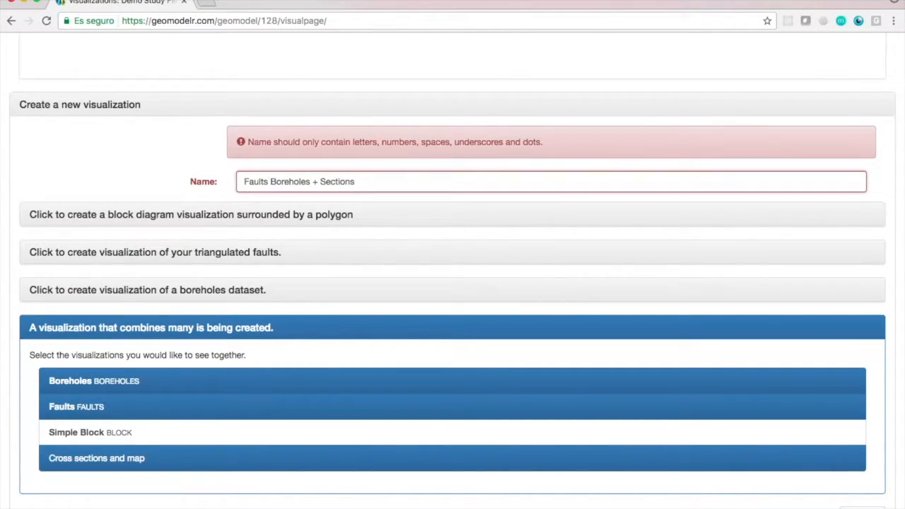
type("-")
scroll(899, 170, "down", 2)
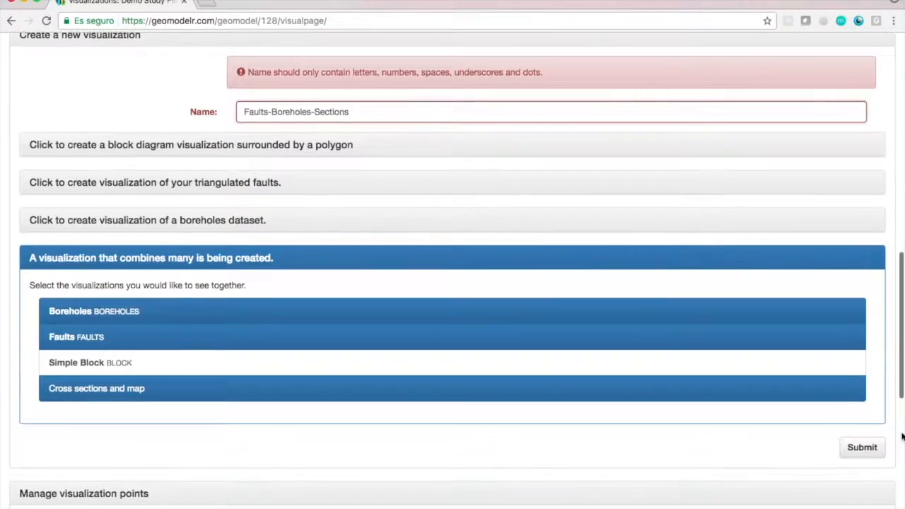
left_click(863, 452)
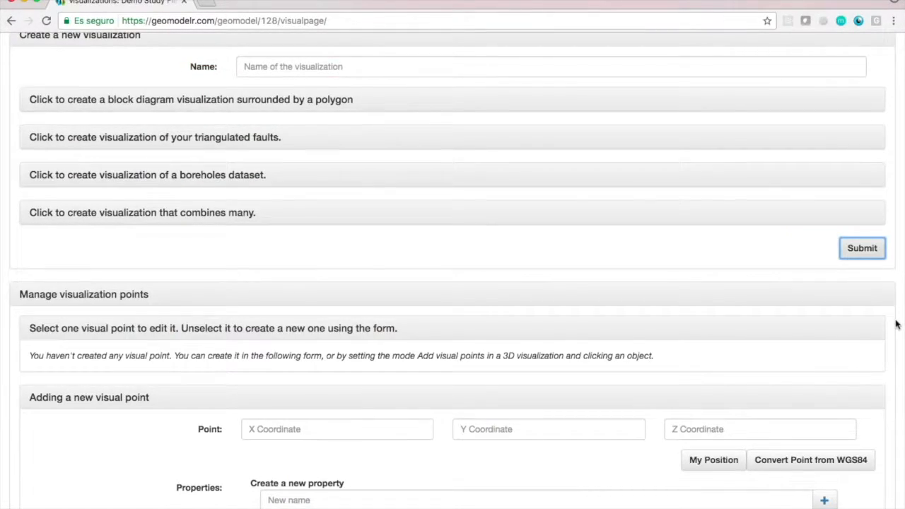
Open the Faults-Boreholes-Sections visualization and inspect its boreholes, fault planes and section in 3D from different sides.
scroll(897, 324, "up", 10)
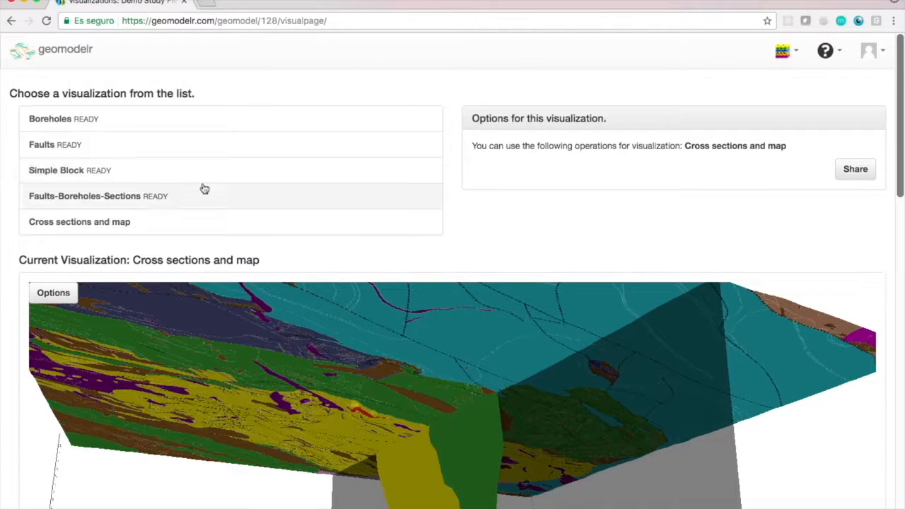
left_click(205, 190)
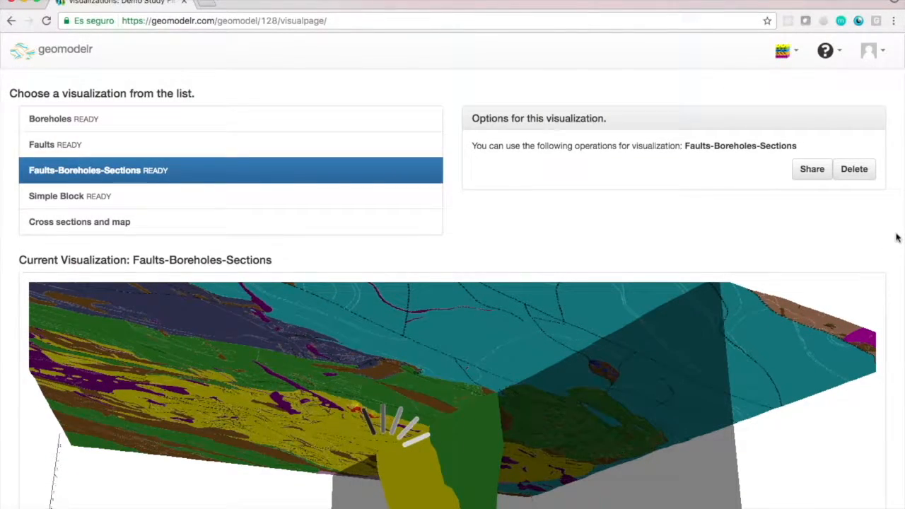
scroll(897, 238, "down", 3)
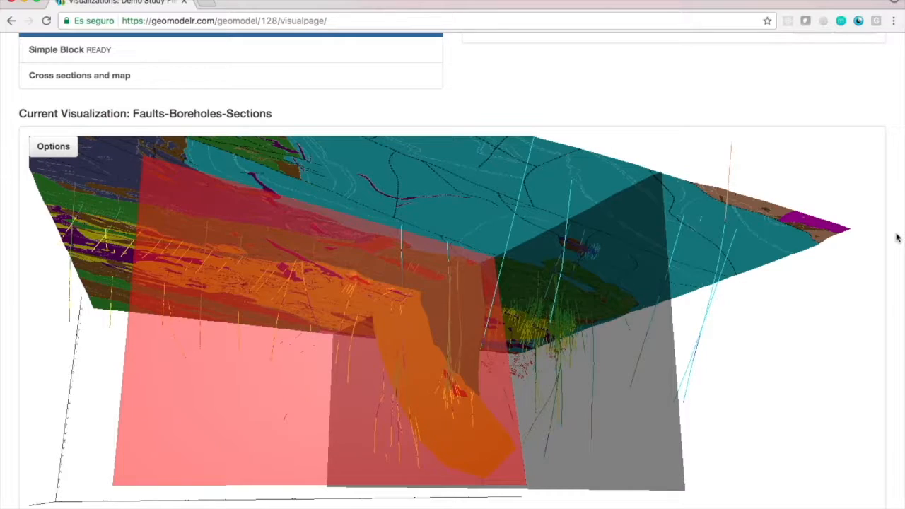
left_click_drag(505, 318, 555, 297)
left_click_drag(626, 299, 840, 296)
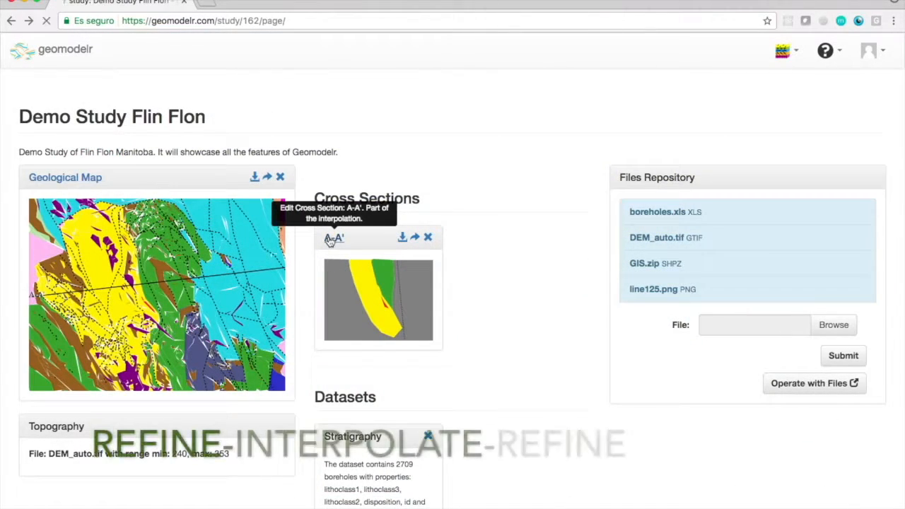
Open cross section A-A' for editing and turn on the Object Information reference.
left_click(330, 241)
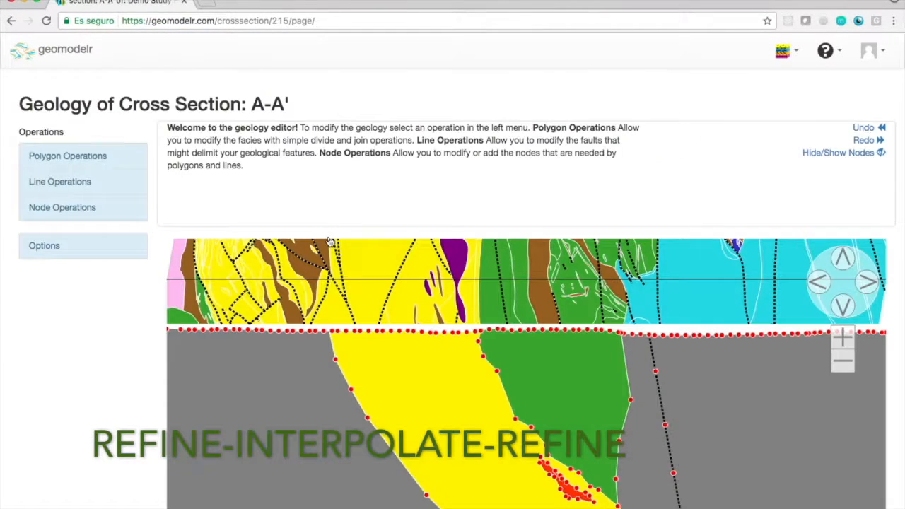
left_click(99, 156)
scroll(117, 215, "down", 2)
left_click(99, 261)
left_click(92, 326)
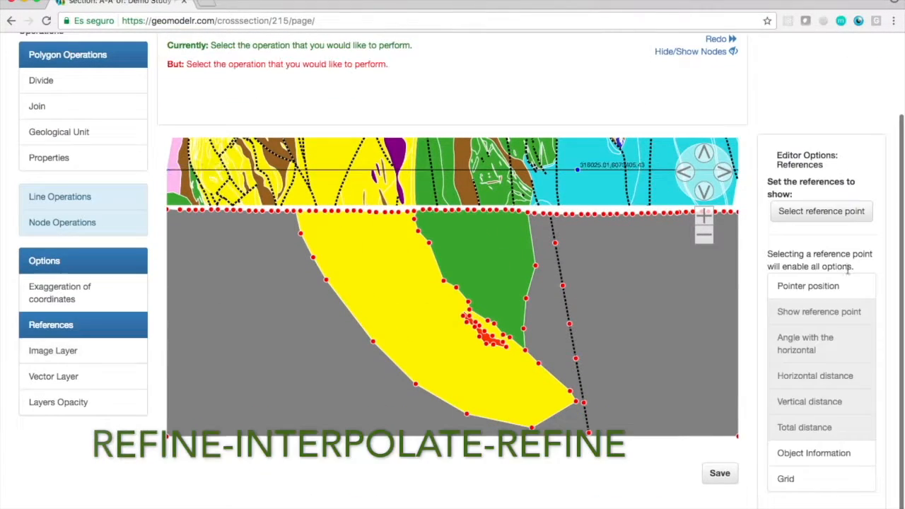
left_click(820, 454)
left_click(464, 315)
Set a reference point at the upper end of the section's dotted fault line and show the angle with the horizontal.
left_click(821, 212)
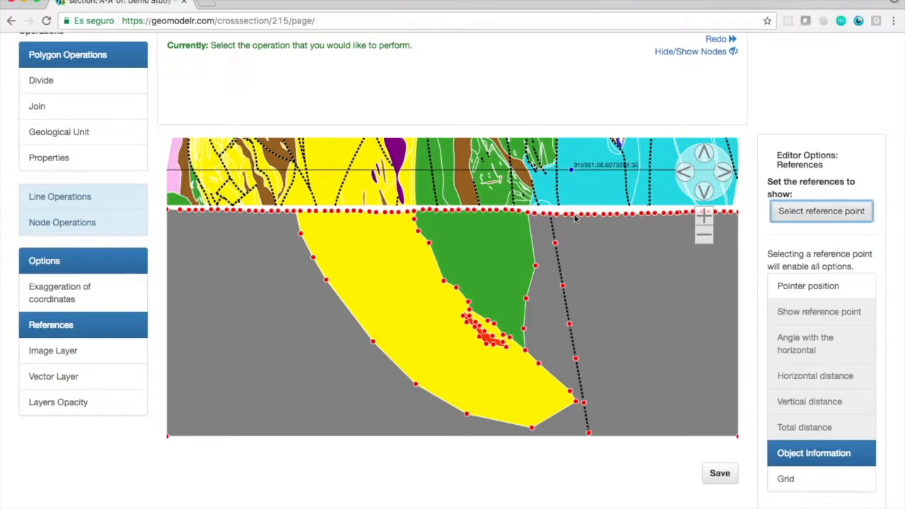
left_click(555, 218)
left_click(814, 344)
Start adding a new line to the cross section and set line125.png as the background image.
left_click(85, 197)
left_click(77, 106)
scroll(660, 214, "up", 3)
left_click_drag(660, 214, 653, 313)
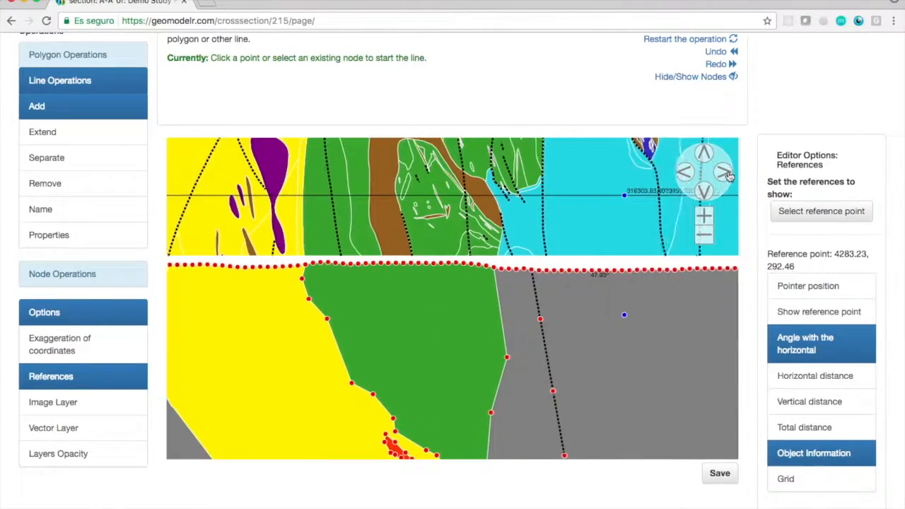
left_click(58, 454)
left_click(54, 447)
left_click(53, 422)
left_click(821, 252)
left_click(525, 367)
scroll(524, 367, "down", 5)
left_click(505, 307)
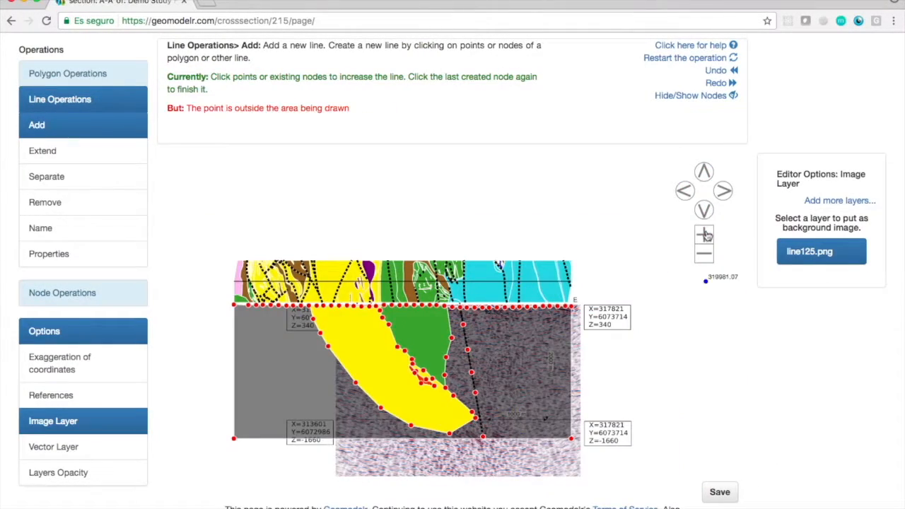
Extend the new line from the surface down to the section's base, east of the existing dotted fault line.
double_click(704, 235)
double_click(704, 210)
triple_click(723, 191)
left_click(704, 235)
left_click(723, 191)
left_click(704, 210)
left_click(705, 210)
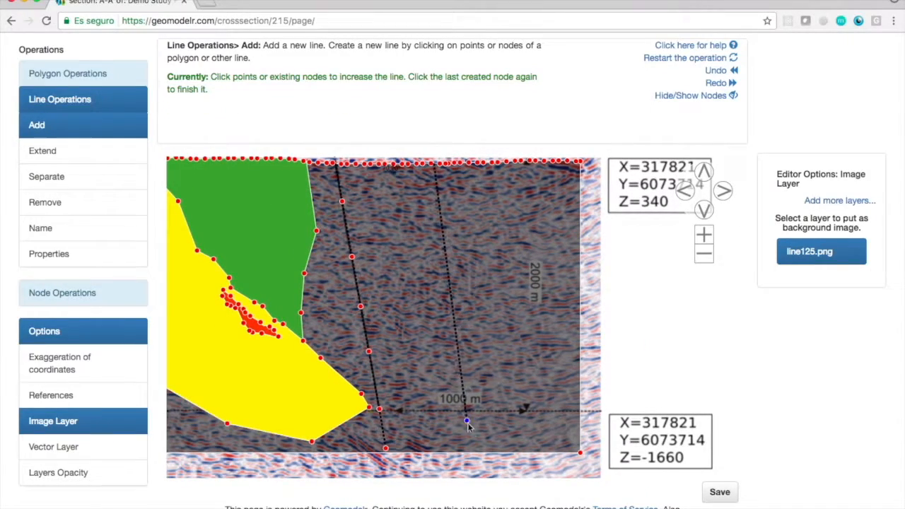
left_click(471, 447)
Lower the opacity of the Geology layer so the background image shows through the cross section.
left_click(705, 255)
left_click(704, 255)
double_click(684, 191)
left_click(58, 473)
left_click(795, 303)
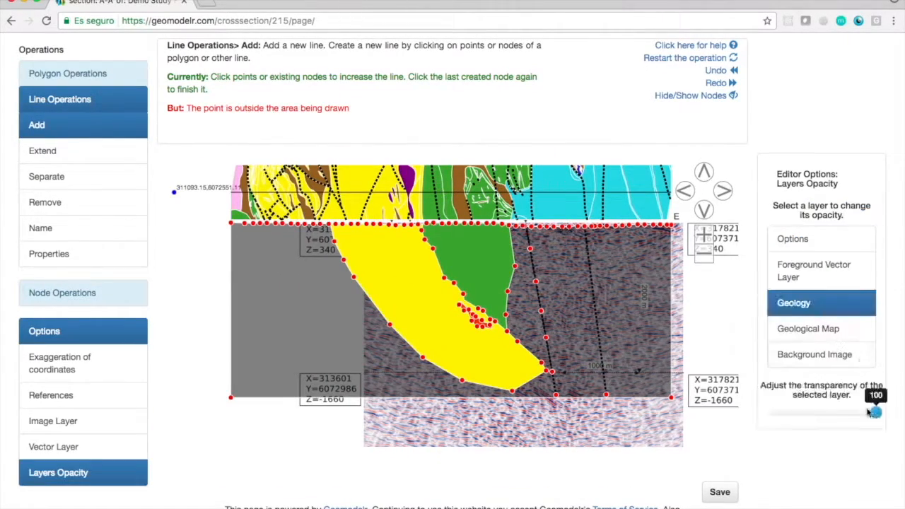
left_click_drag(873, 412, 789, 412)
Set the reference point at 2738.88, 342.22, on the section's surface below the dotted fault crossing the map's green unit.
double_click(704, 235)
triple_click(704, 172)
left_click(51, 395)
scroll(834, 220, "down", 1)
left_click(843, 213)
double_click(705, 216)
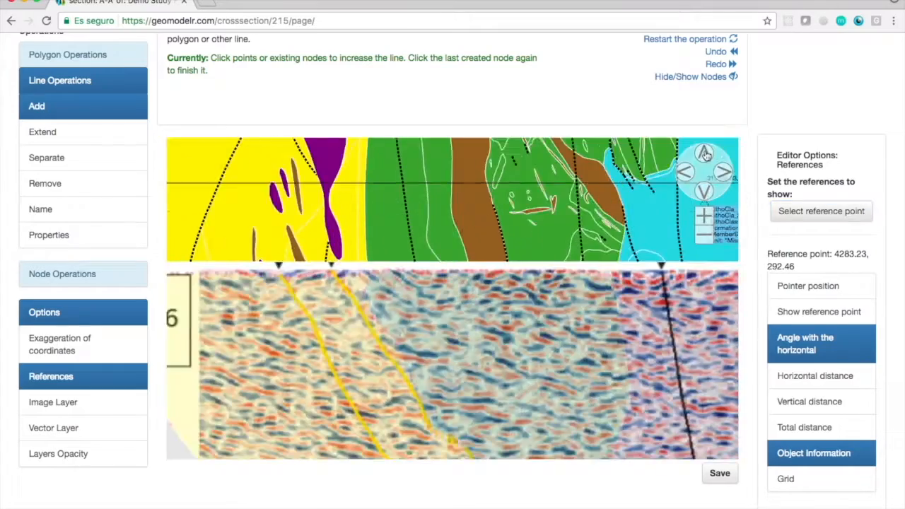
left_click(704, 216)
double_click(705, 153)
left_click(388, 365)
triple_click(704, 235)
double_click(704, 234)
triple_click(705, 216)
triple_click(704, 216)
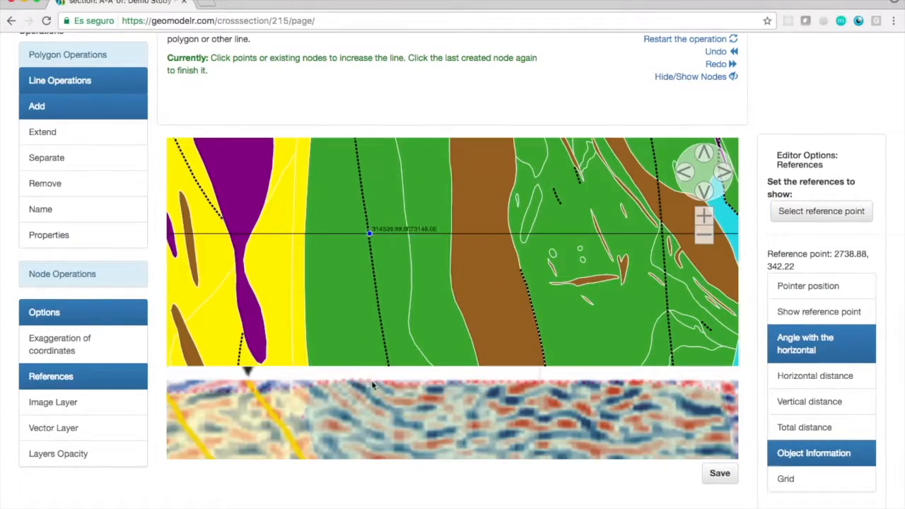
left_click(708, 236)
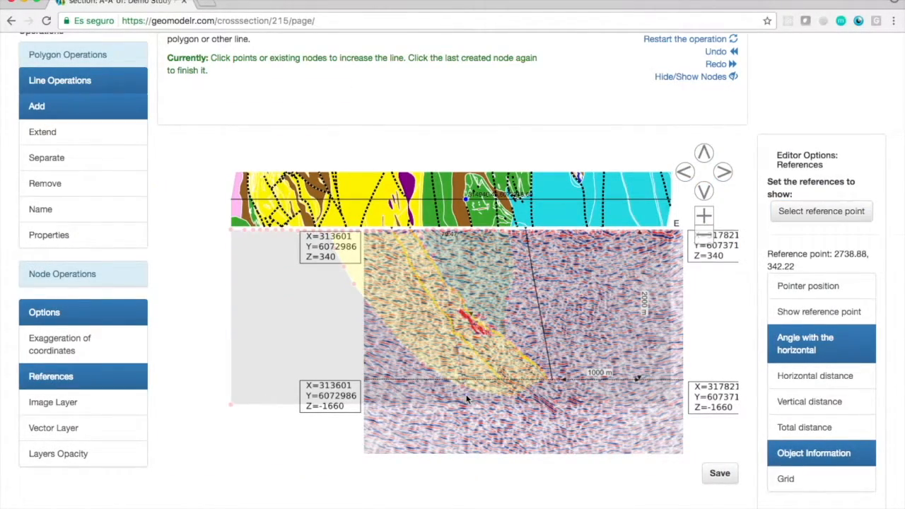
left_click(704, 217)
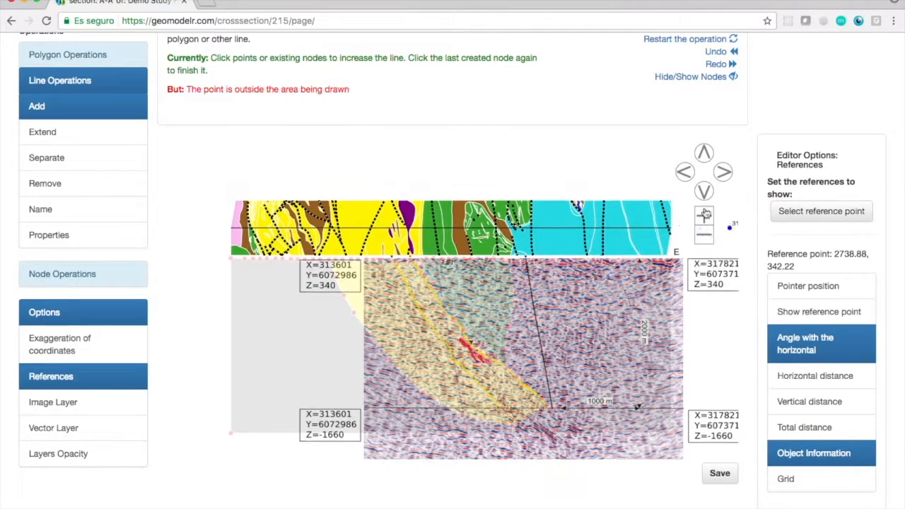
Set the reference point at 1375.86, 329.40 on the surface below the map's yellow unit and draw the two dotted fault lines beneath it.
left_click(795, 214)
left_click(373, 251)
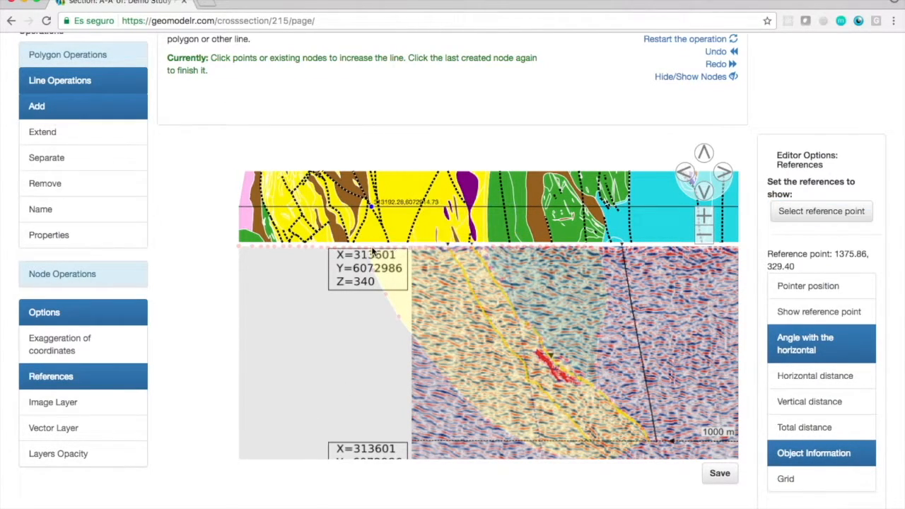
left_click(704, 234)
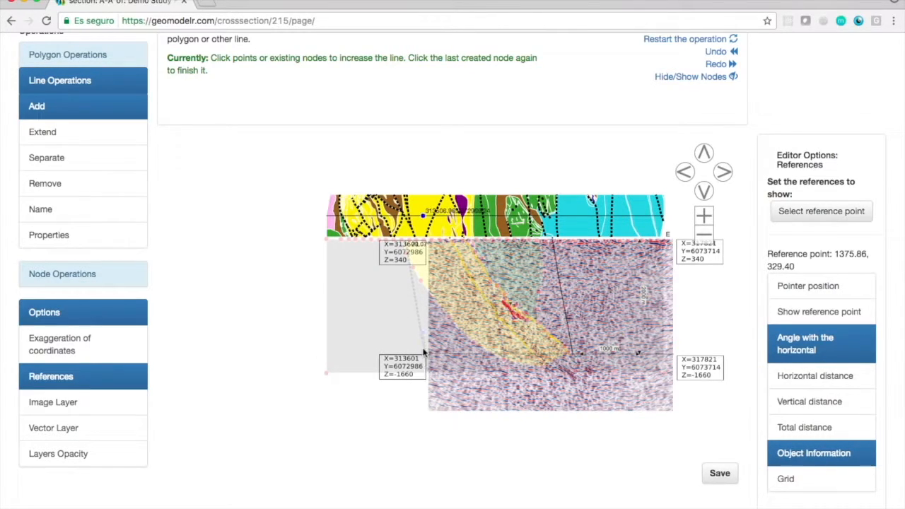
left_click(704, 216)
left_click(705, 153)
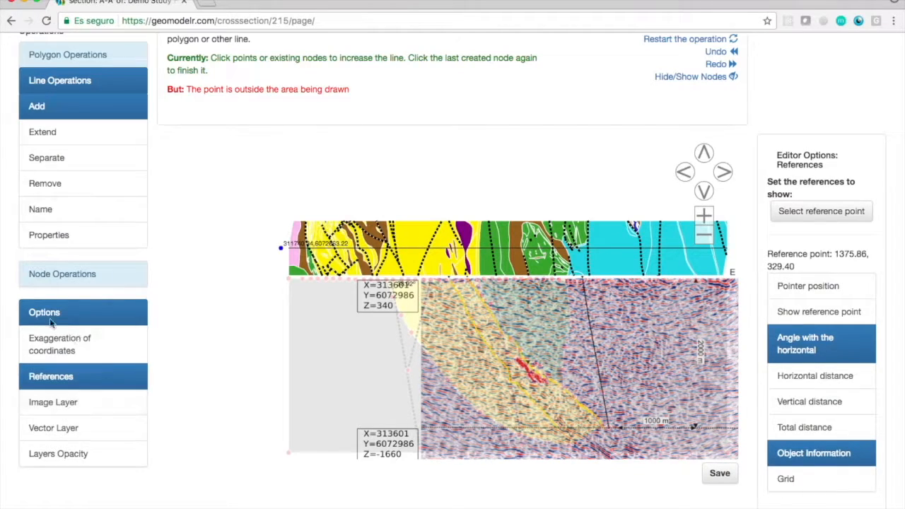
Restore the Geology layer to full opacity and add a node on the section's west edge and on its east edge.
left_click(58, 453)
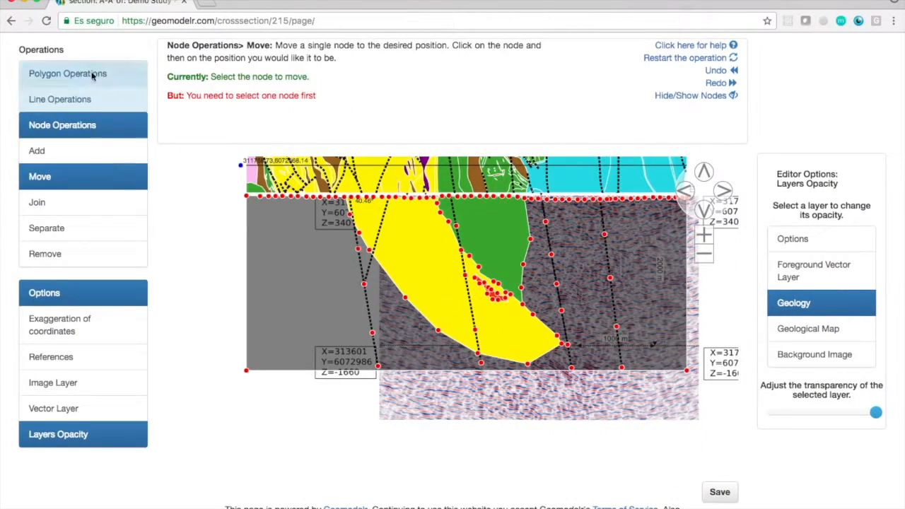
left_click(92, 76)
left_click(45, 99)
left_click(64, 241)
left_click(50, 150)
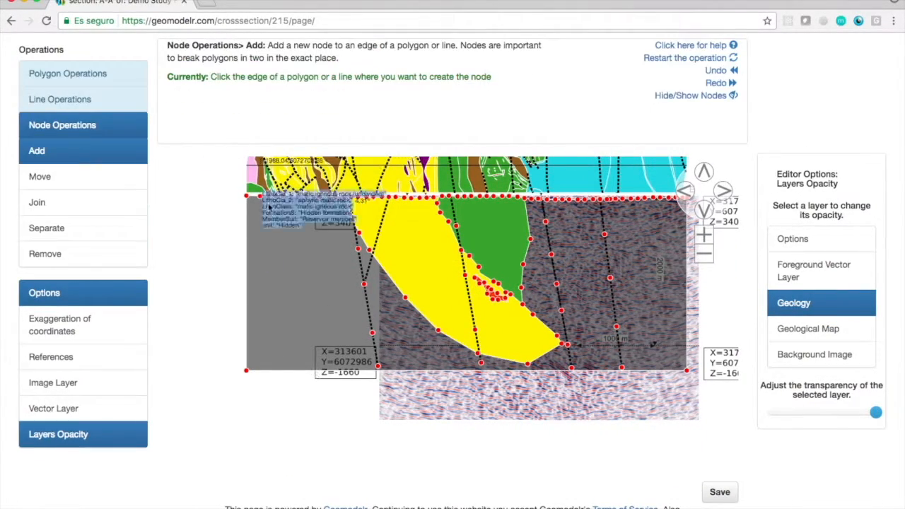
left_click(483, 374)
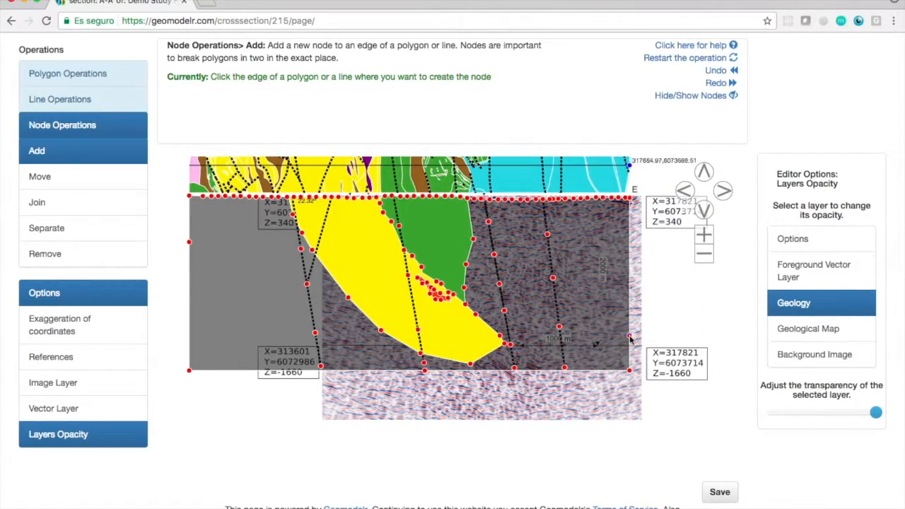
Divide off the section's upper-west corner with an arc from the surface down to the node on the west edge.
left_click(67, 73)
left_click(35, 99)
left_click(685, 190)
left_click(704, 171)
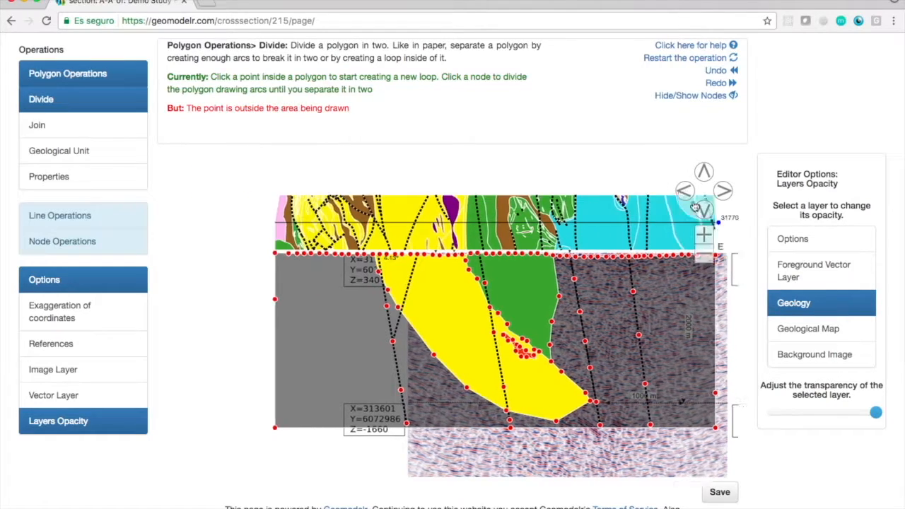
left_click(704, 234)
left_click(704, 235)
left_click(685, 191)
left_click(704, 171)
left_click(260, 266)
left_click(253, 299)
left_click(242, 323)
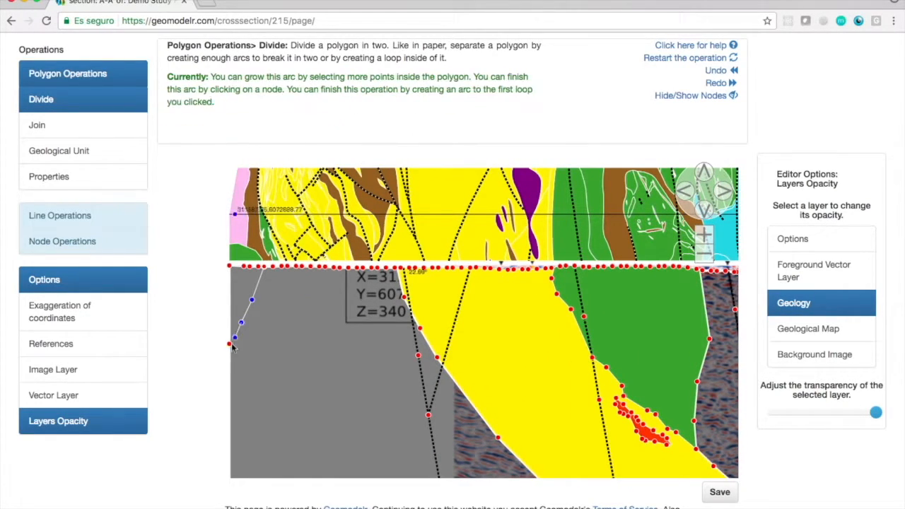
left_click(229, 344)
Divide the grey polygon with an arc from the yellow polygon's eastern tip to the node on the east edge.
left_click(704, 254)
left_click(704, 253)
left_click(704, 235)
left_click(704, 210)
left_click(725, 191)
left_click(728, 191)
left_click(524, 377)
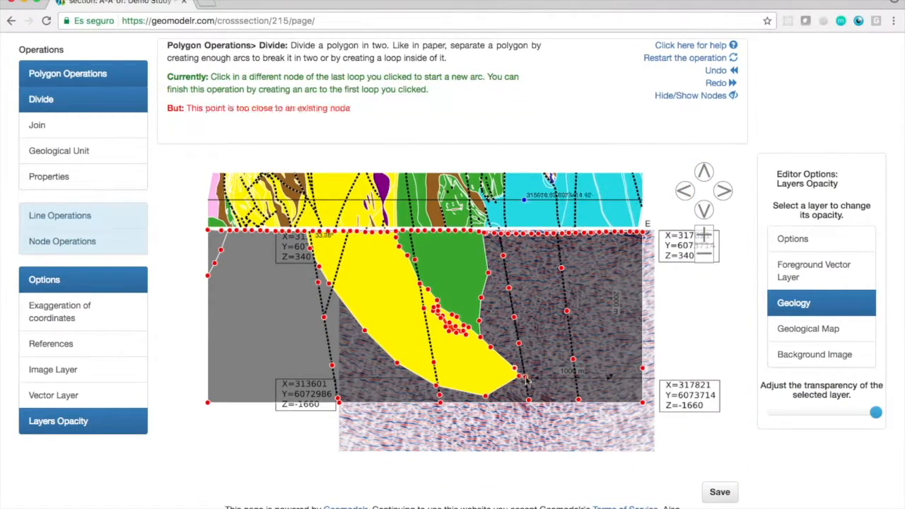
left_click(543, 383)
left_click(643, 368)
Lower the opacity of the Geology layer to reveal the seismic image behind the polygons.
left_click(703, 235)
left_click(703, 172)
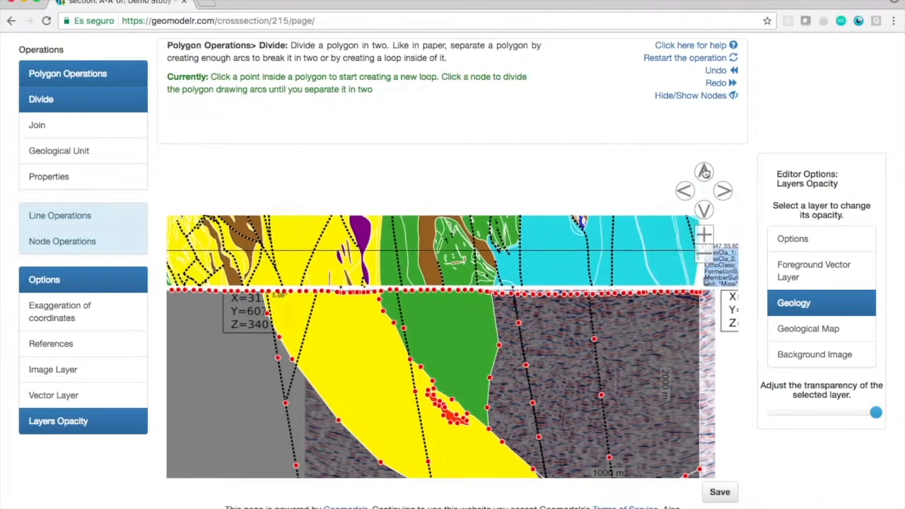
left_click_drag(877, 413, 834, 416)
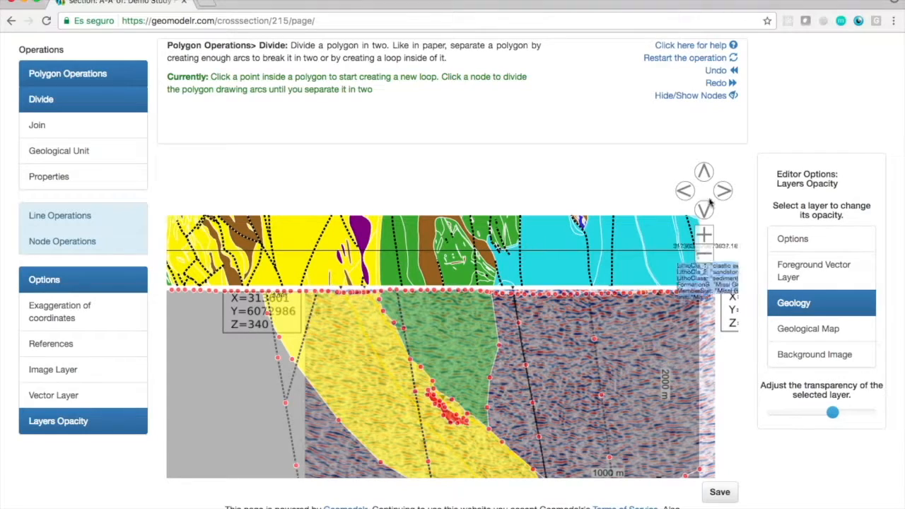
left_click(713, 71)
left_click(713, 70)
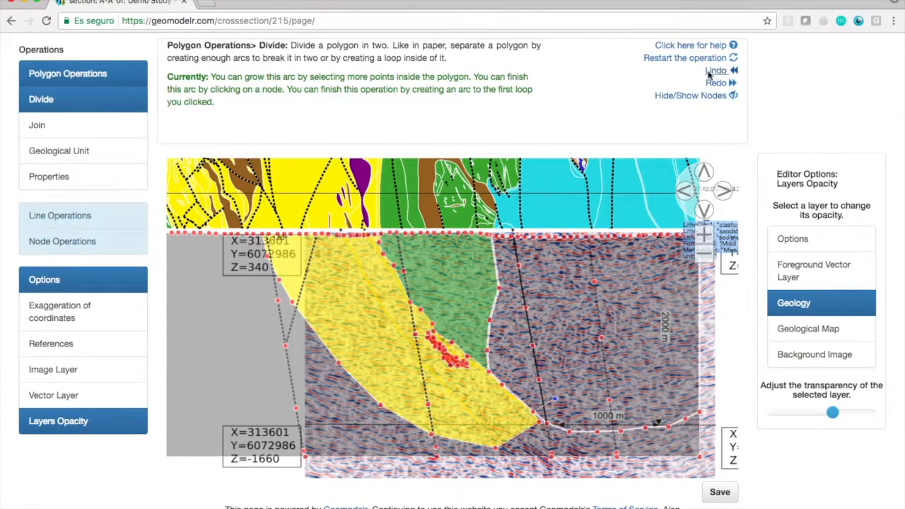
Divide the grey polygon along the dotted fault east of the green unit, from the yellow polygon's tip up to the surface.
left_click(520, 267)
left_click(704, 171)
left_click(704, 235)
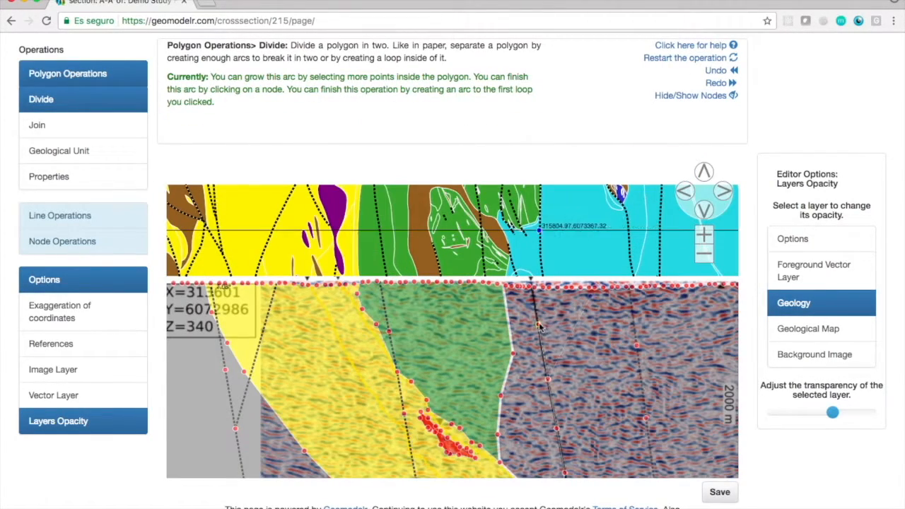
left_click(704, 235)
left_click(704, 235)
left_click(704, 171)
left_click(703, 235)
left_click(704, 234)
left_click(631, 325)
left_click(703, 255)
left_click(703, 255)
left_click(703, 255)
left_click(703, 254)
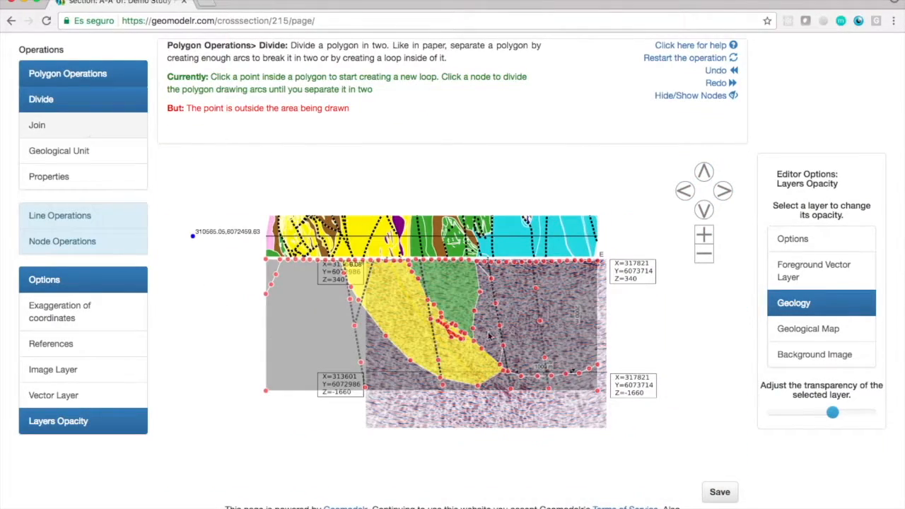
Join the adjacent grey polygons to the yellow unit and to the green unit up to the dotted fault.
left_click(37, 125)
left_click(403, 313)
left_click(318, 337)
Assign the Missi unit to the eastern polygon and the Hidden unit to the small upper-west corner polygon.
left_click(58, 150)
left_click(555, 274)
scroll(849, 216, "down", 2)
left_click(803, 303)
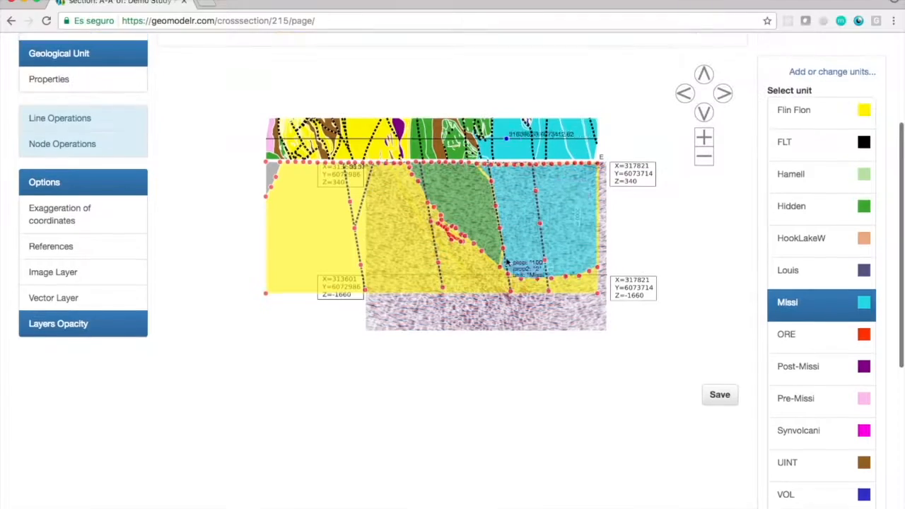
left_click(273, 173)
left_click(792, 205)
scroll(703, 468, "up", 2)
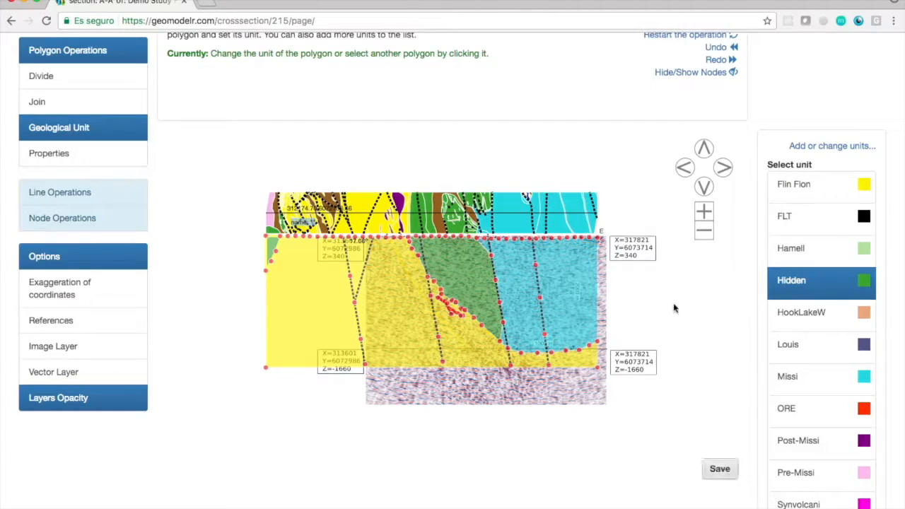
left_click(704, 231)
scroll(586, 147, "up", 3)
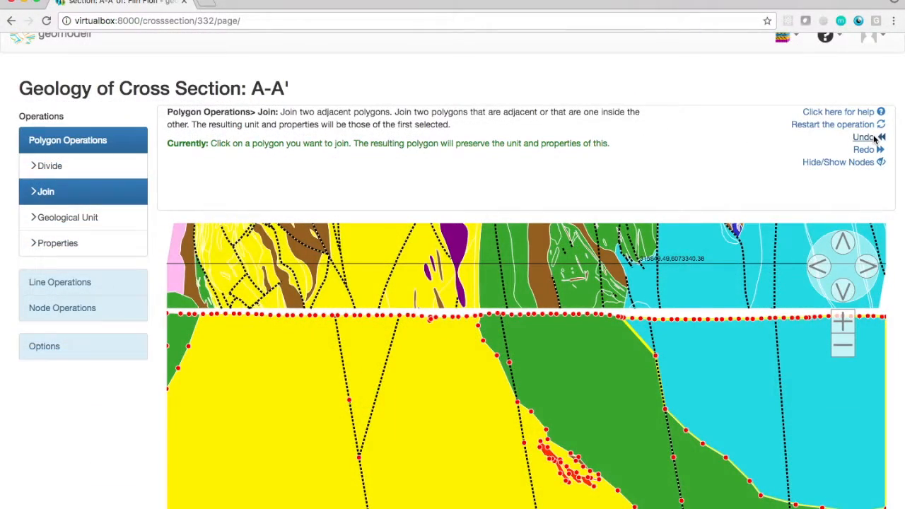
Undo the latest polygon joins to bring back the blue, purple and brown bodies in the section.
left_click(875, 139)
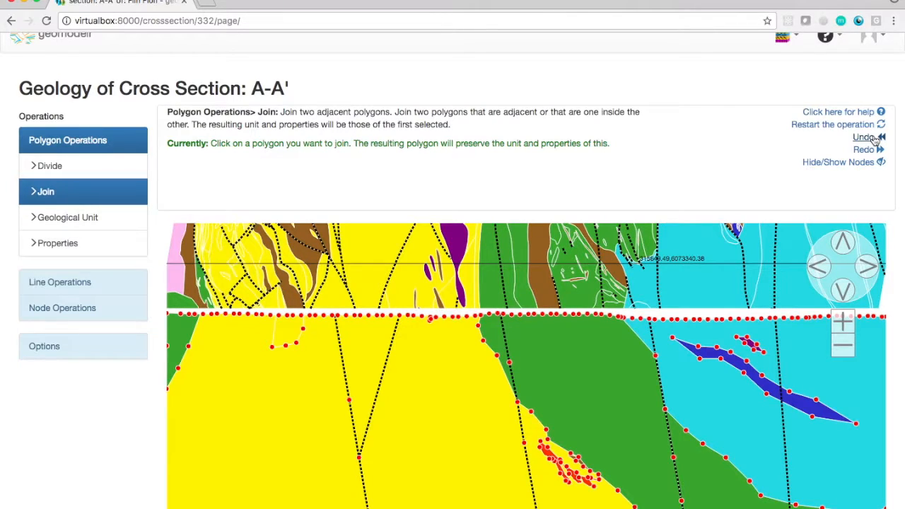
left_click(875, 139)
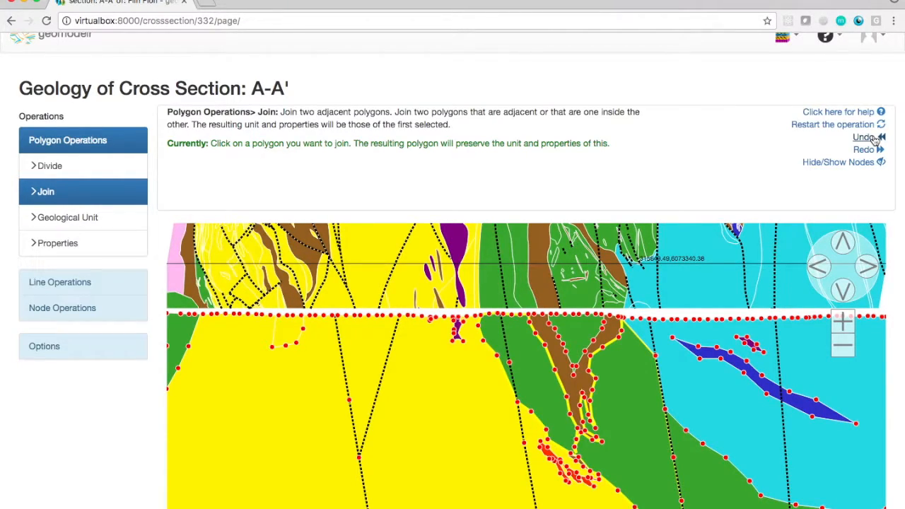
left_click(875, 139)
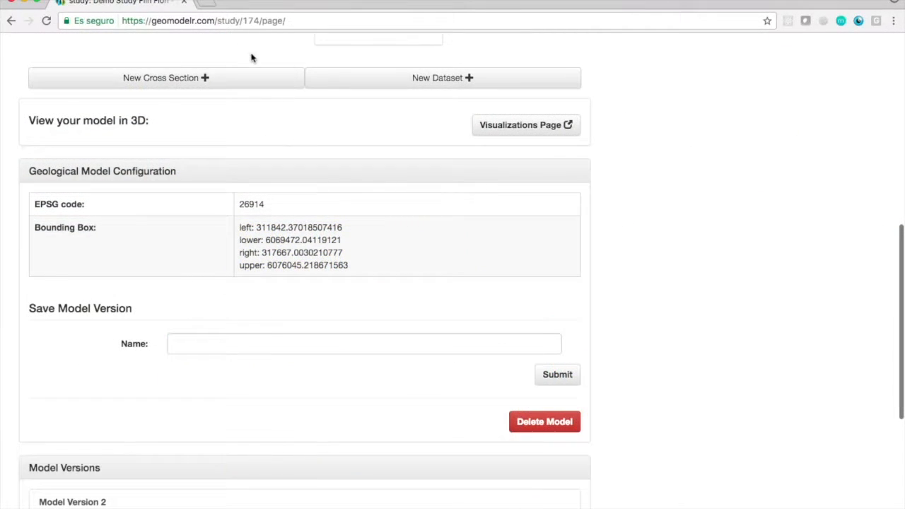
Start a new cross section named B-B' as an empty or interpolated section.
left_click(226, 80)
left_click(254, 167)
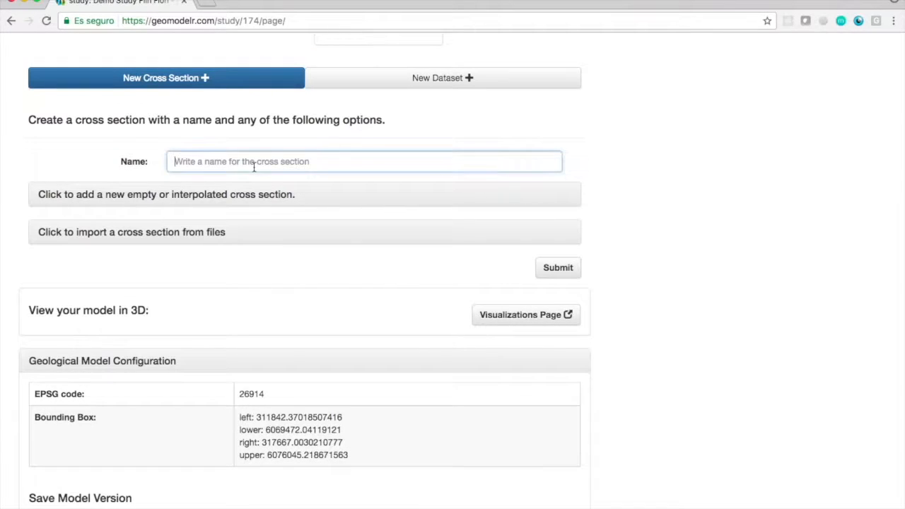
type("B-B")
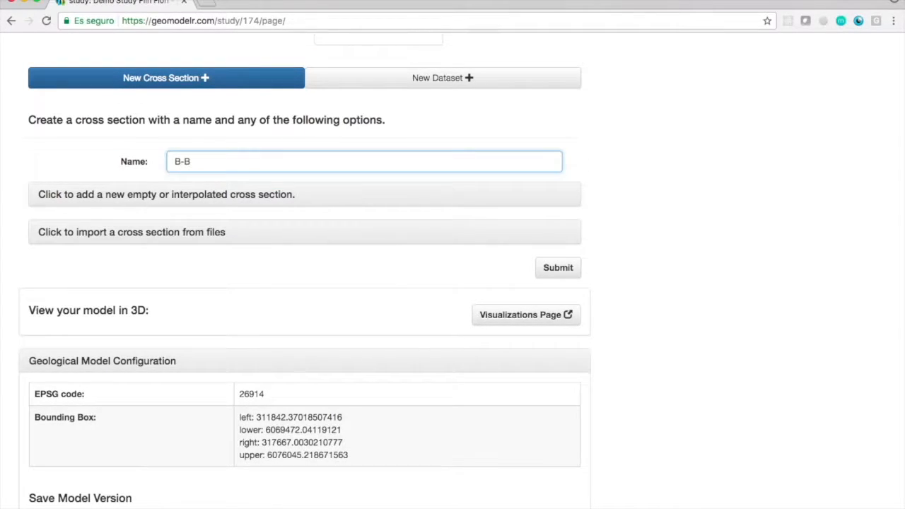
left_click(195, 203)
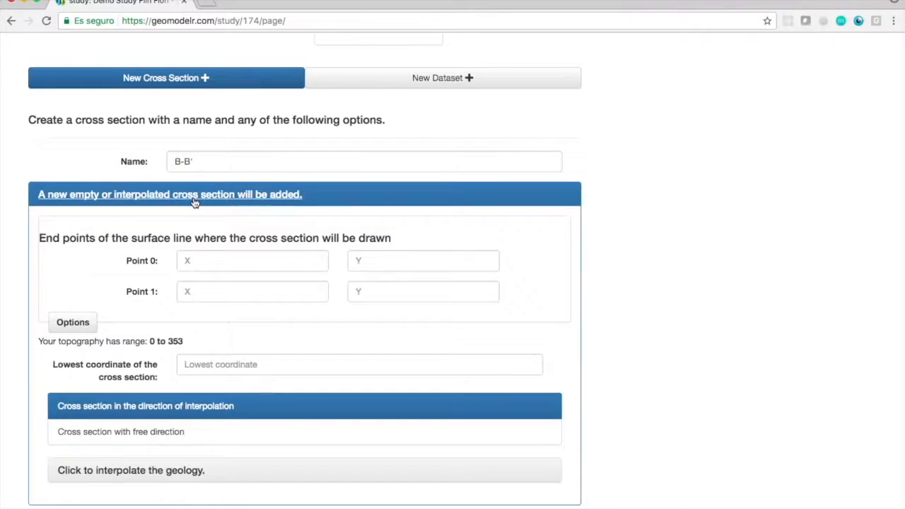
Place the section's end points on the map south of A-A', at 311851.09375, 6071589 and 317618.6920977469, 6072588.095915884.
scroll(646, 269, "down", 3)
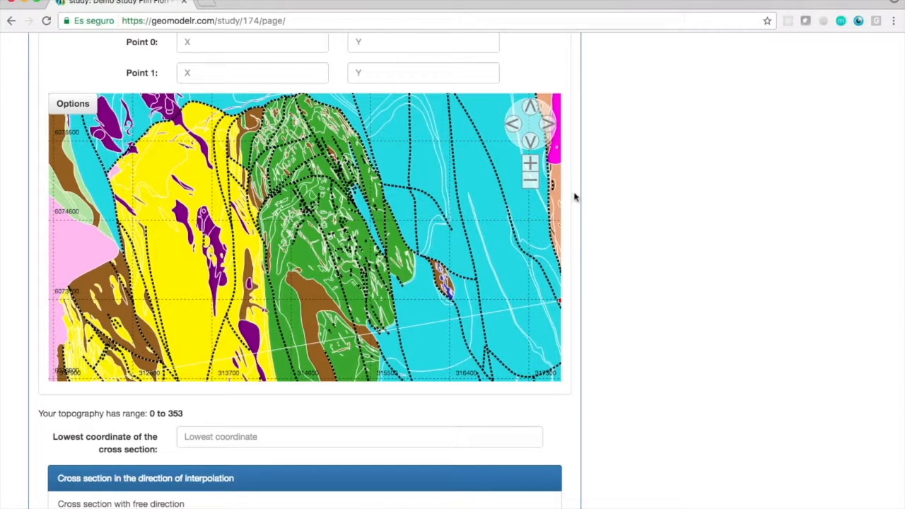
left_click(529, 185)
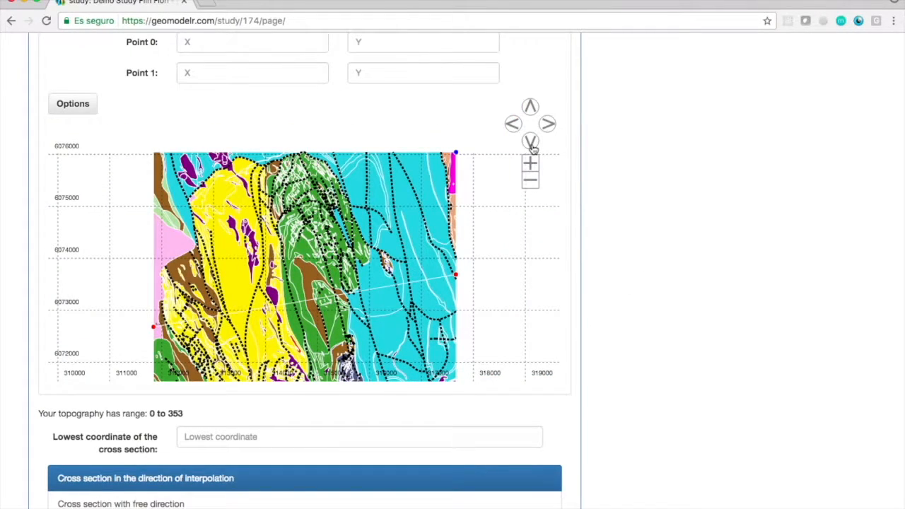
left_click(531, 143)
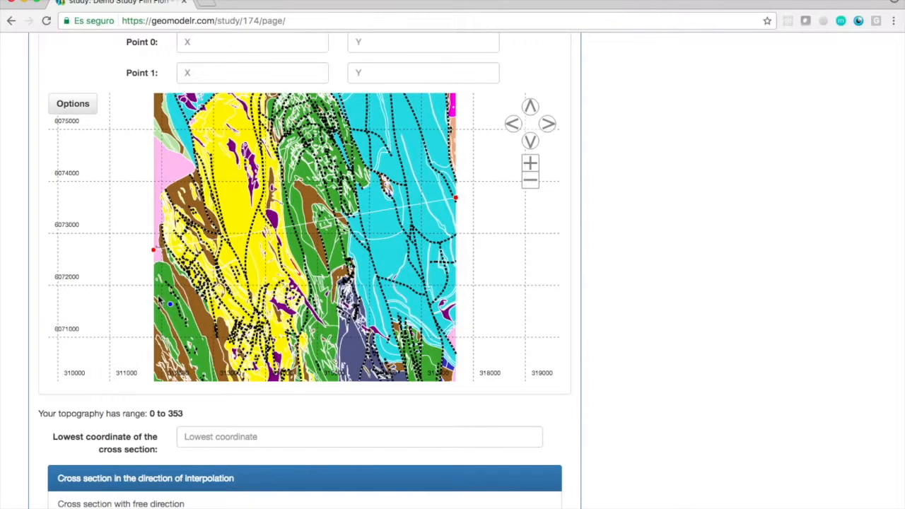
mouse_move(156, 304)
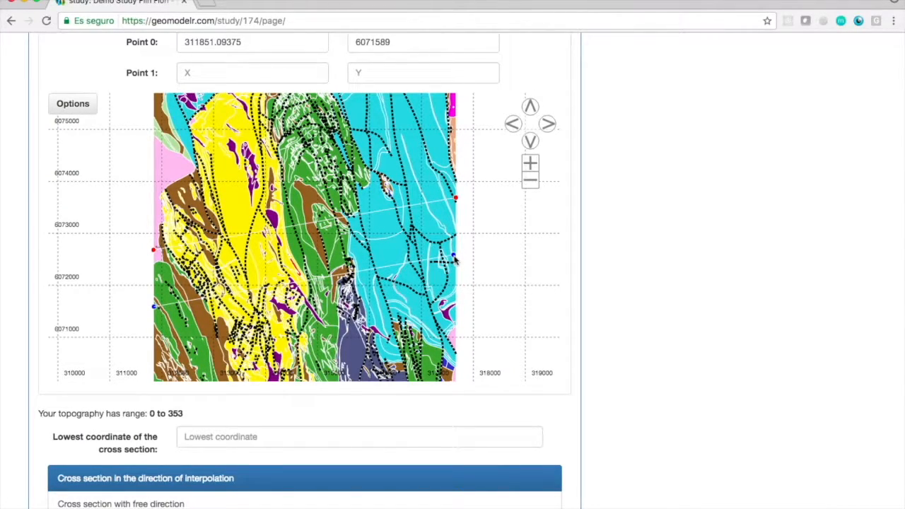
Set the lowest coordinate of the cross section to -2000.
scroll(675, 272, "down", 1)
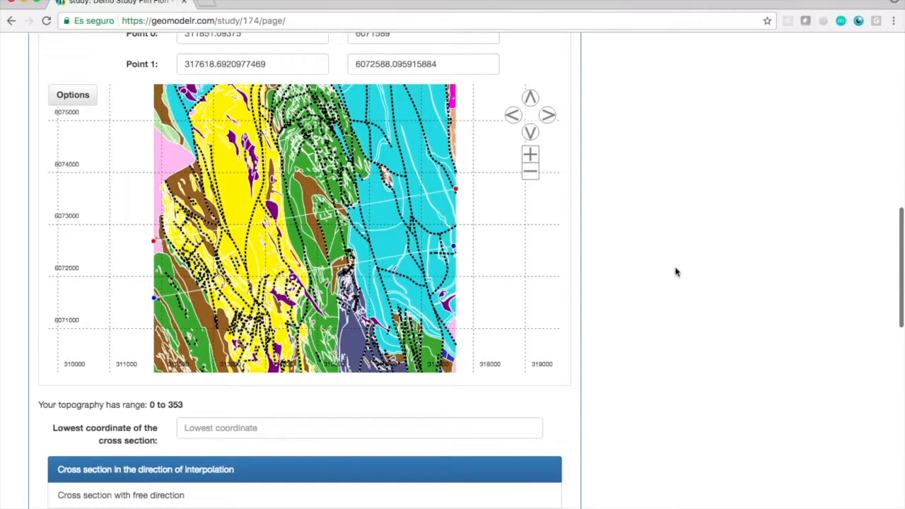
left_click(437, 427)
type("-2000")
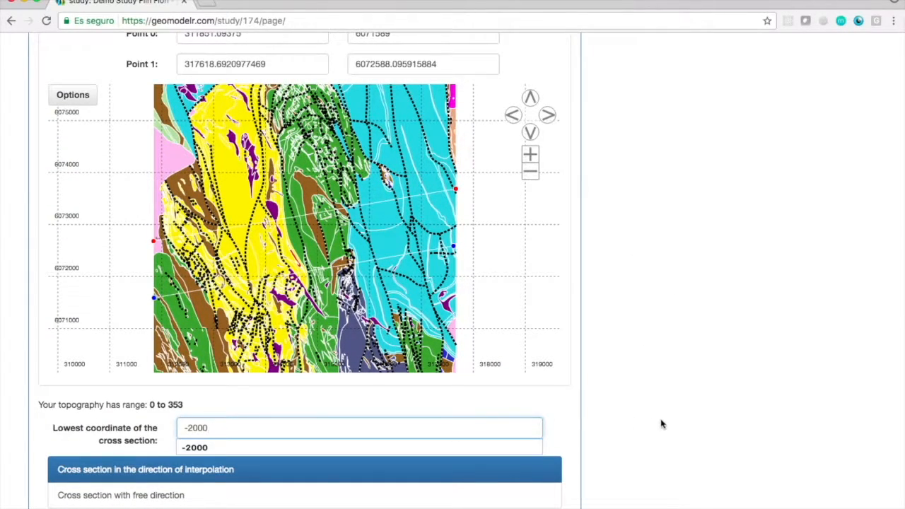
key("Return")
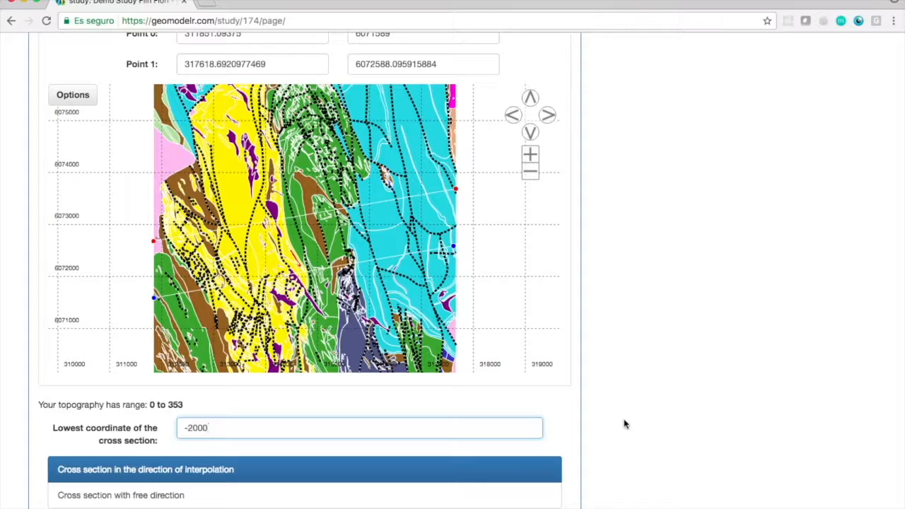
Interpolate the geology from automatically selected cross sections and submit the new section.
scroll(625, 425, "down", 3)
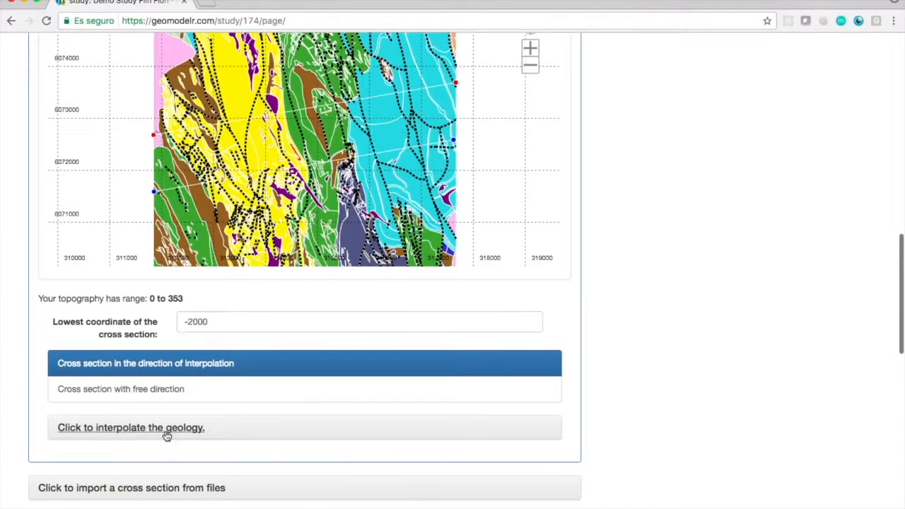
left_click(167, 428)
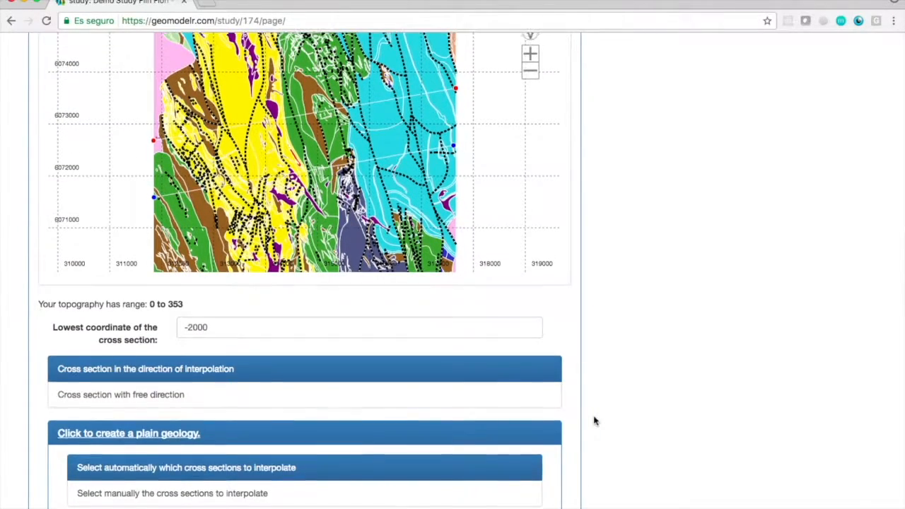
scroll(594, 420, "up", 3)
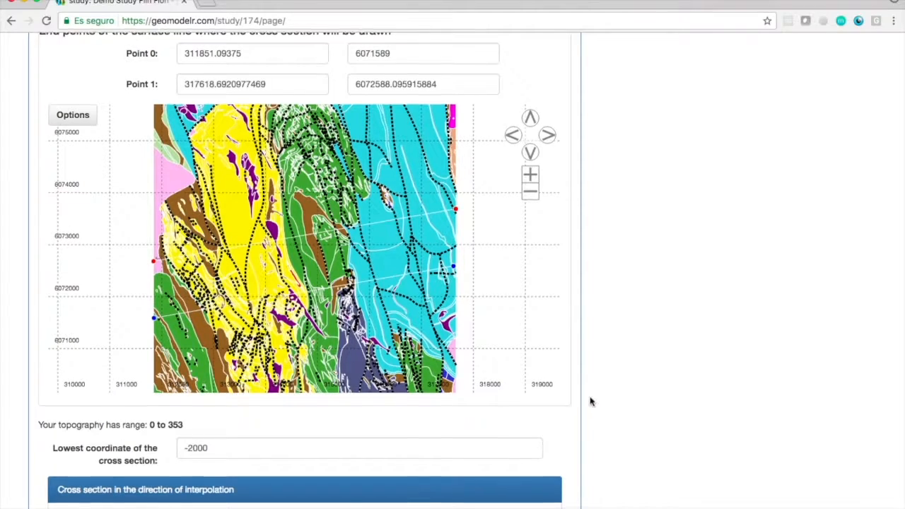
scroll(592, 402, "down", 5)
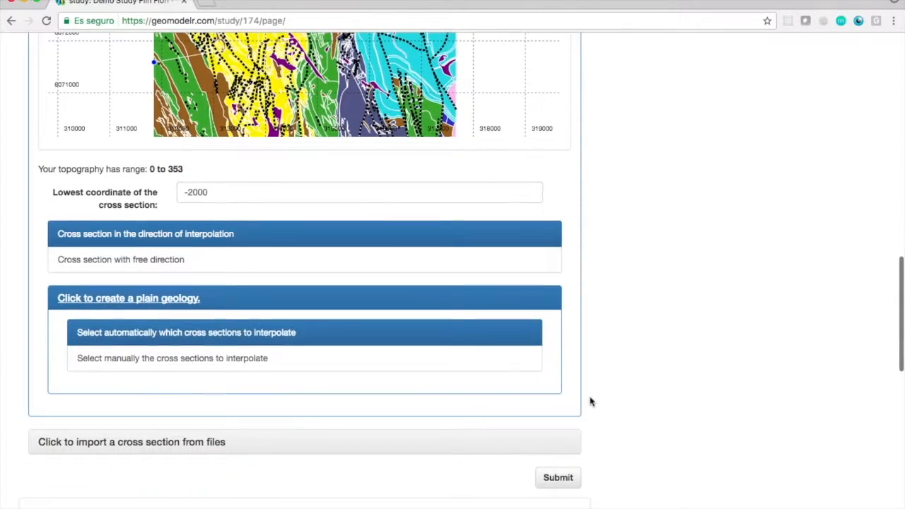
left_click(552, 480)
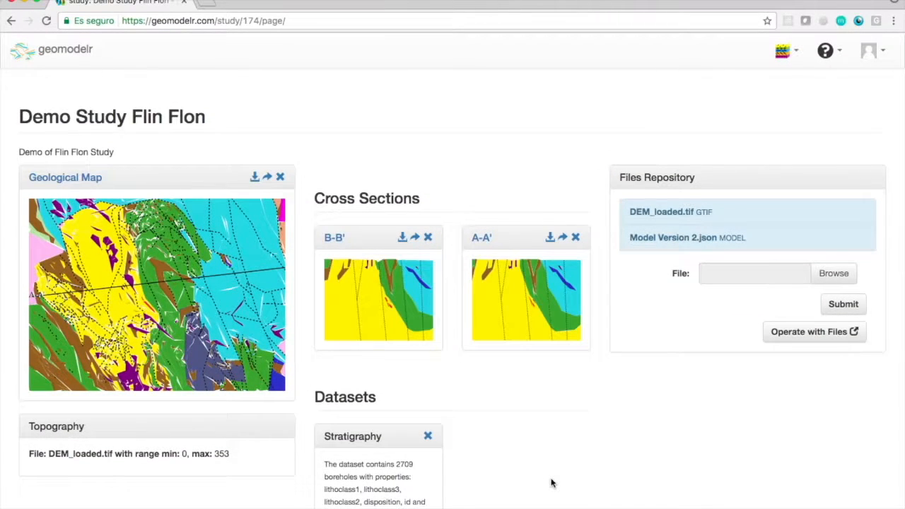
Open cross section B-B' in a separate browser tab and bring the whole interpolated section into view.
right_click(341, 241)
left_click(382, 239)
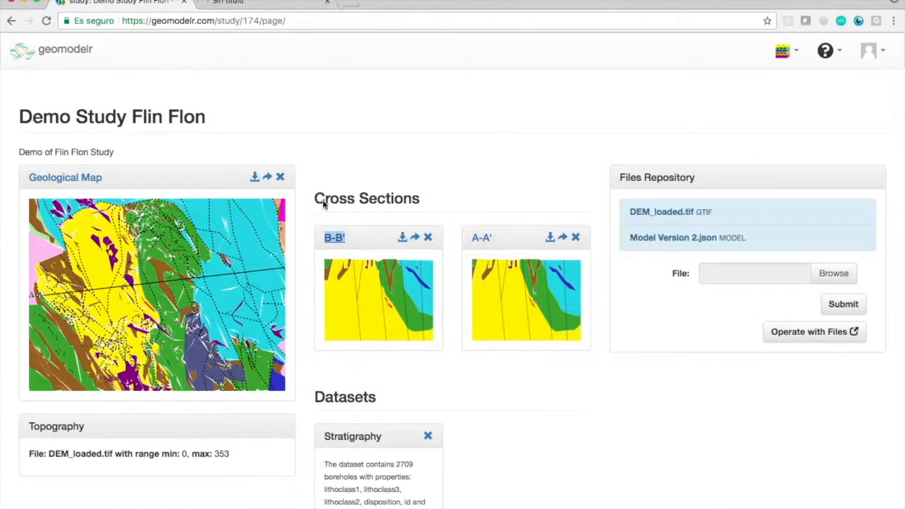
left_click(226, 3)
scroll(131, 369, "down", 3)
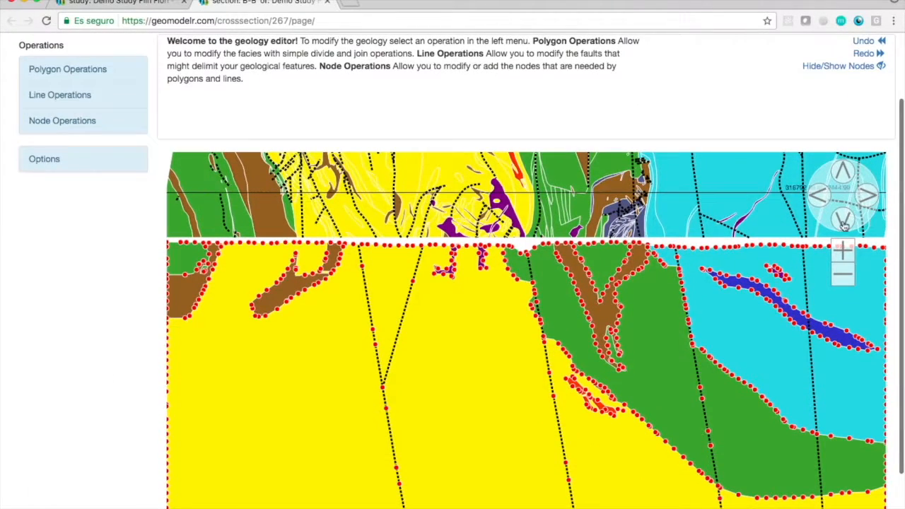
left_click(849, 279)
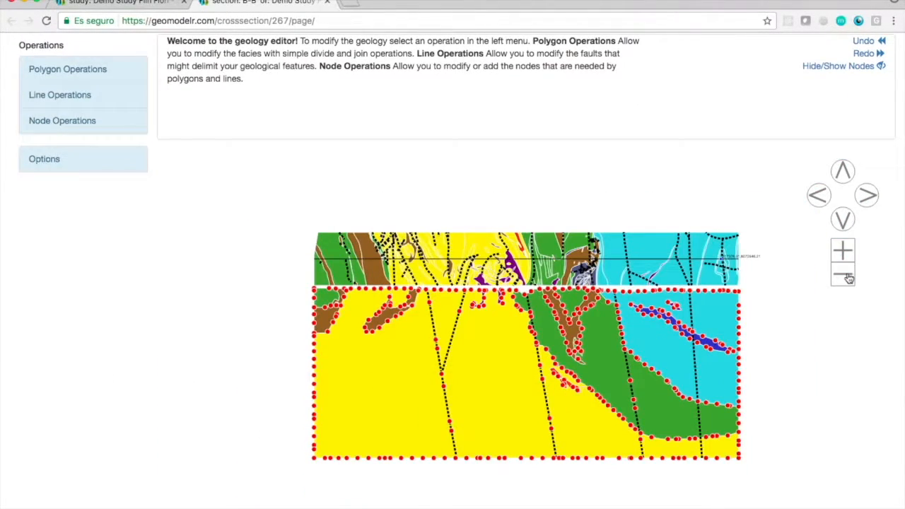
left_click(819, 196)
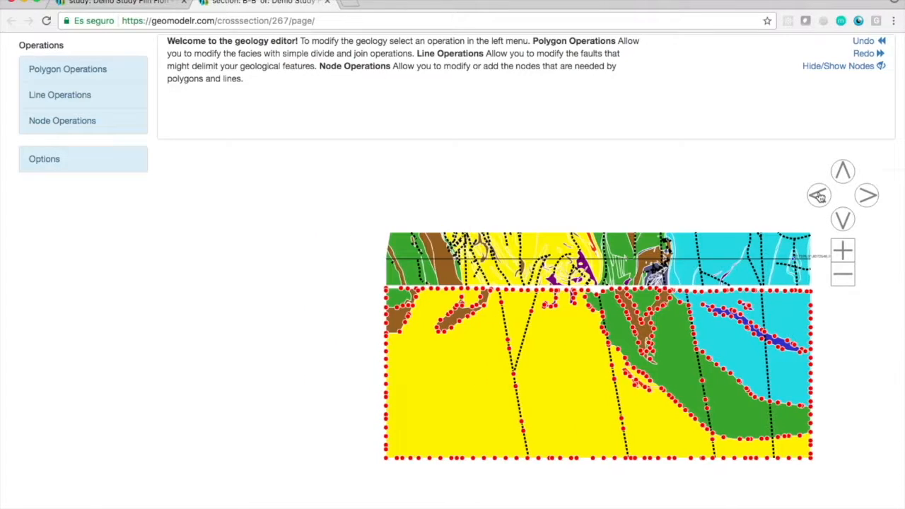
left_click(843, 251)
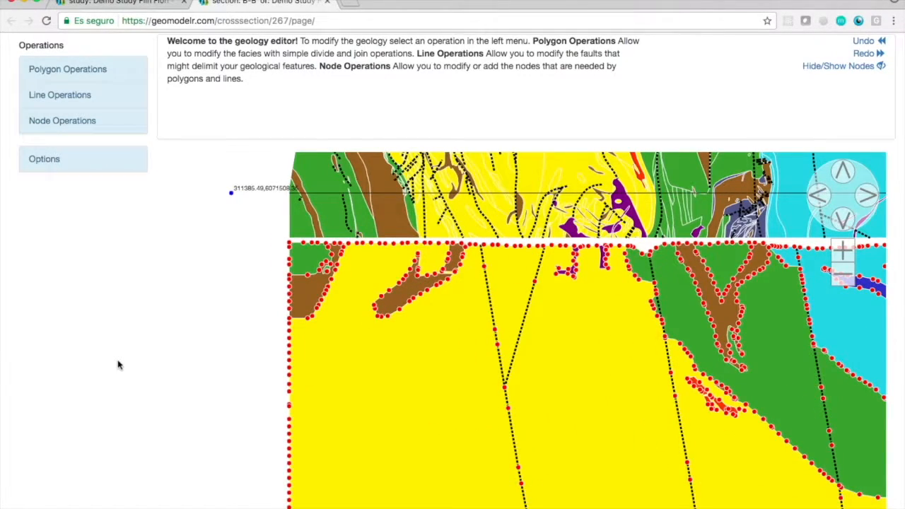
Divide the western green polygon of B-B' with a boundary beside the central fault, running from the surface to the yellow contact.
left_click(67, 69)
left_click(78, 96)
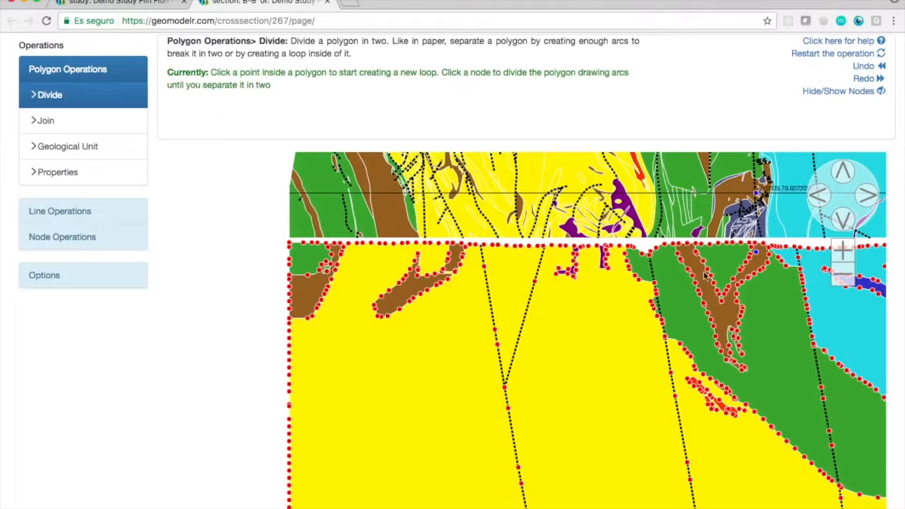
left_click(848, 251)
left_click(866, 198)
left_click(866, 198)
left_click(867, 198)
left_click(845, 173)
left_click(844, 172)
left_click(844, 173)
left_click(845, 172)
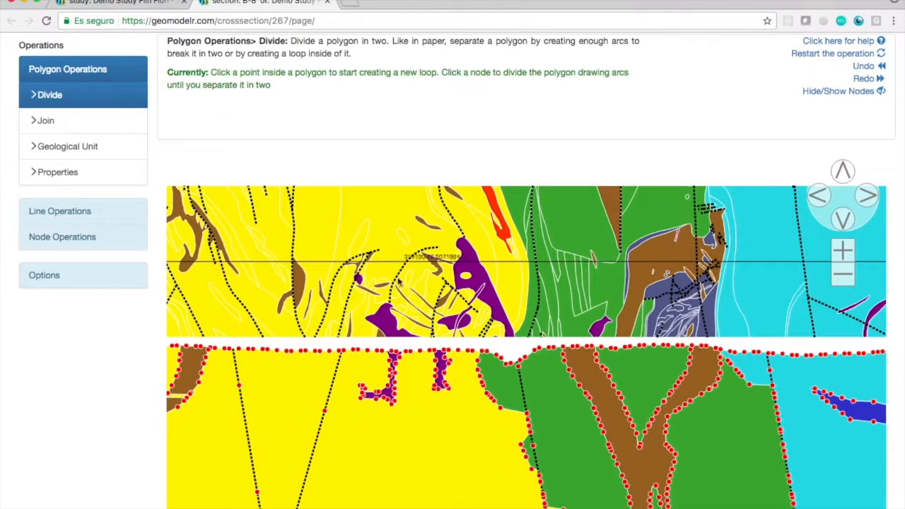
left_click(526, 357)
left_click(531, 377)
left_click(529, 401)
left_click(527, 413)
Join the separated green piece west of the new boundary to the yellow polygon, keeping the yellow unit.
left_click(45, 122)
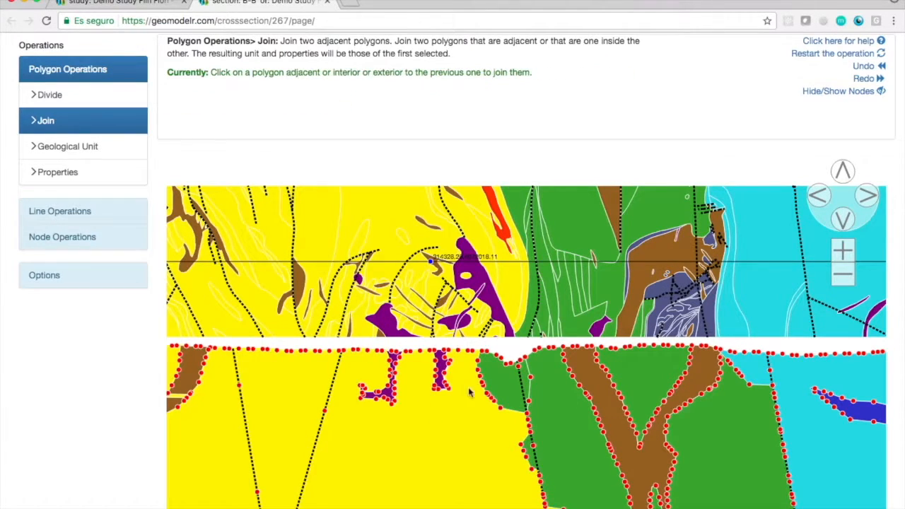
left_click(500, 386)
Add a node on the section's surface edge where the map's fault trace crosses the section line.
left_click(841, 251)
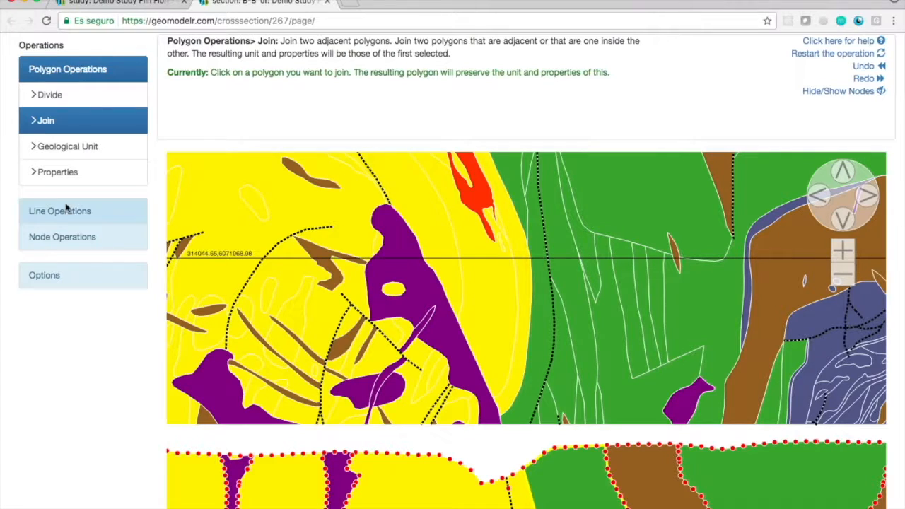
left_click(62, 237)
left_click(45, 147)
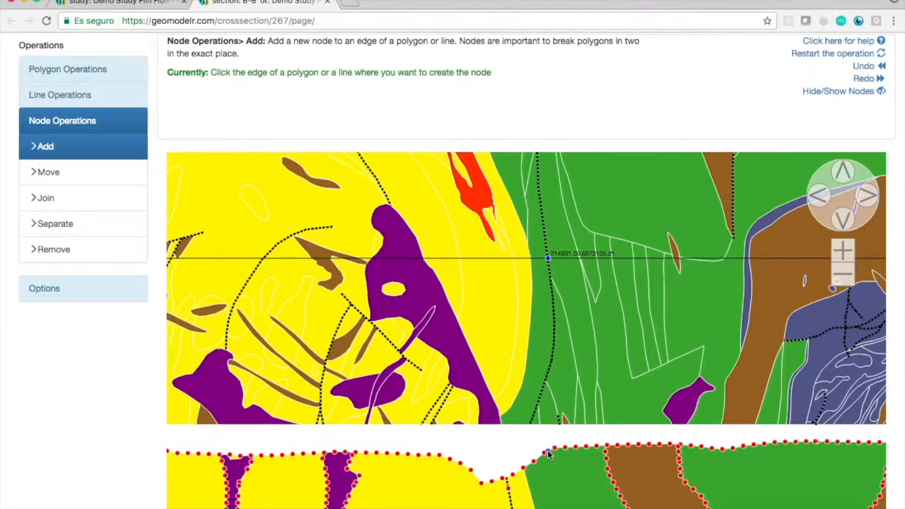
Add a fault line from the new surface node down to near the section's base, parallel to the existing central fault.
left_click(845, 219)
left_click(62, 95)
left_click(45, 120)
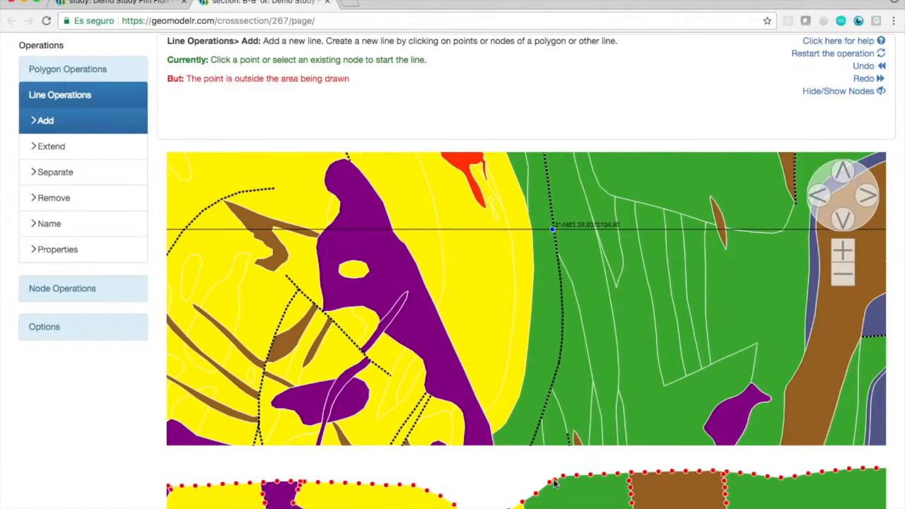
left_click(555, 228)
left_click(843, 274)
left_click(843, 275)
left_click(843, 219)
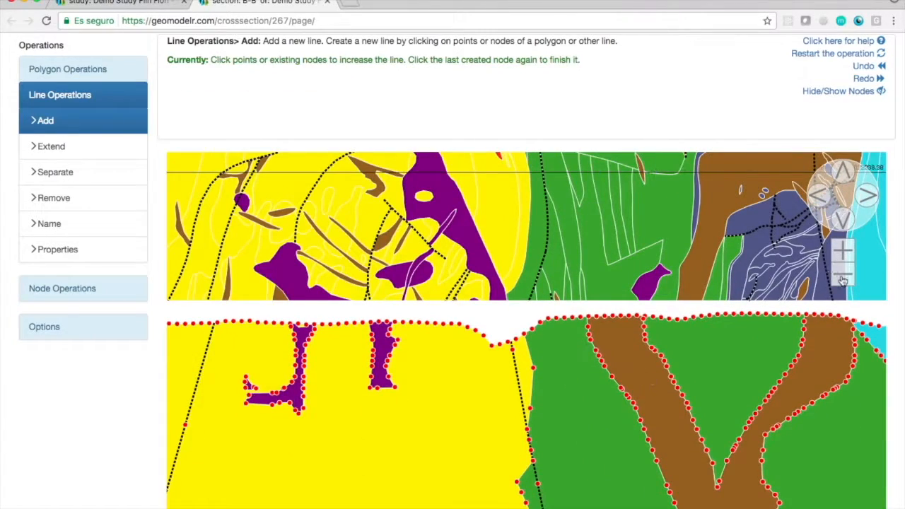
left_click(843, 275)
left_click(843, 275)
left_click(843, 274)
left_click(843, 274)
left_click(843, 274)
left_click(843, 274)
left_click(843, 219)
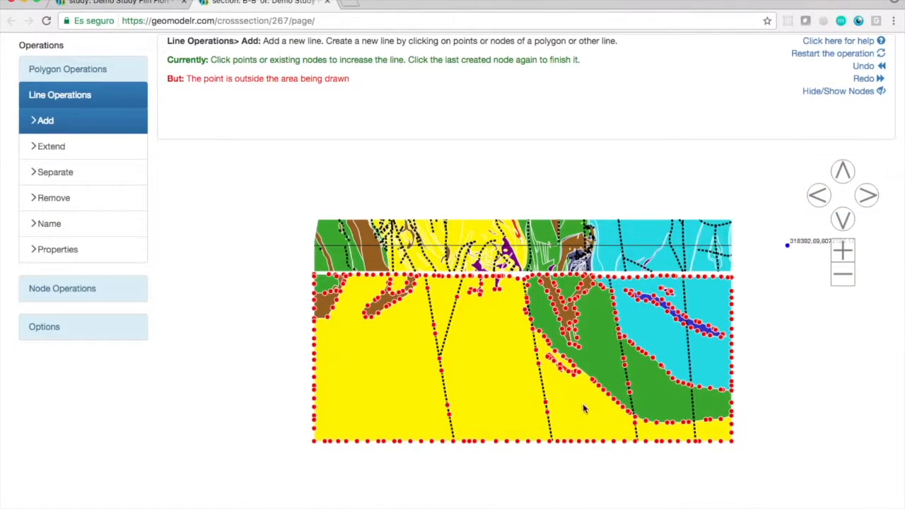
left_click(558, 435)
left_click(195, 244)
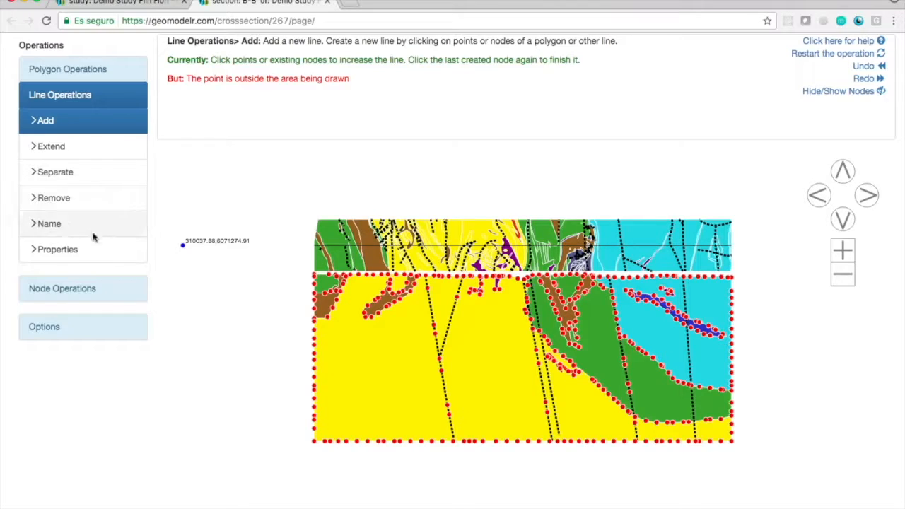
Remove the old interpolated fault line just west of the newly drawn one.
left_click(54, 198)
left_click(68, 231)
left_click(462, 306)
scroll(761, 346, "up", 1)
triple_click(818, 235)
key("ctrl+c")
left_click(106, 254)
left_click(539, 416)
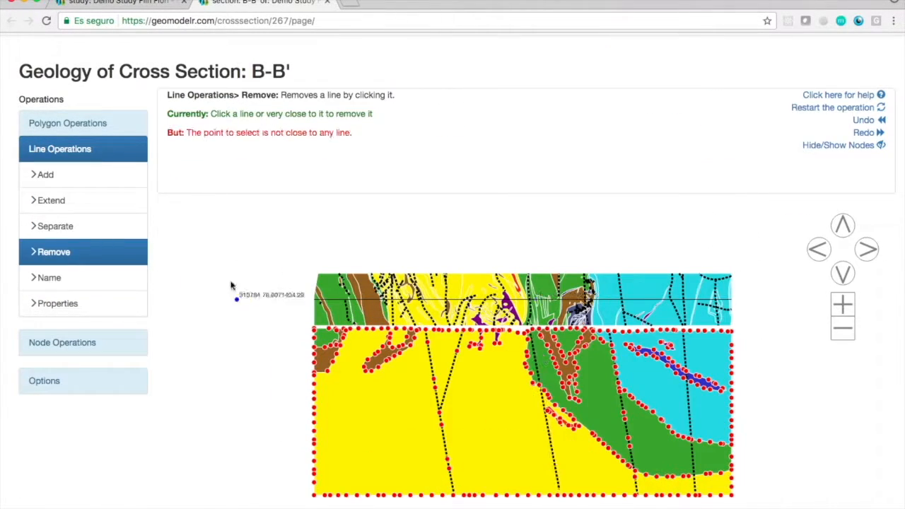
Name the new line Lower Catherine fault and save cross section B-B'.
left_click(99, 279)
left_click(466, 365)
key("ctrl+v")
scroll(739, 297, "down", 2)
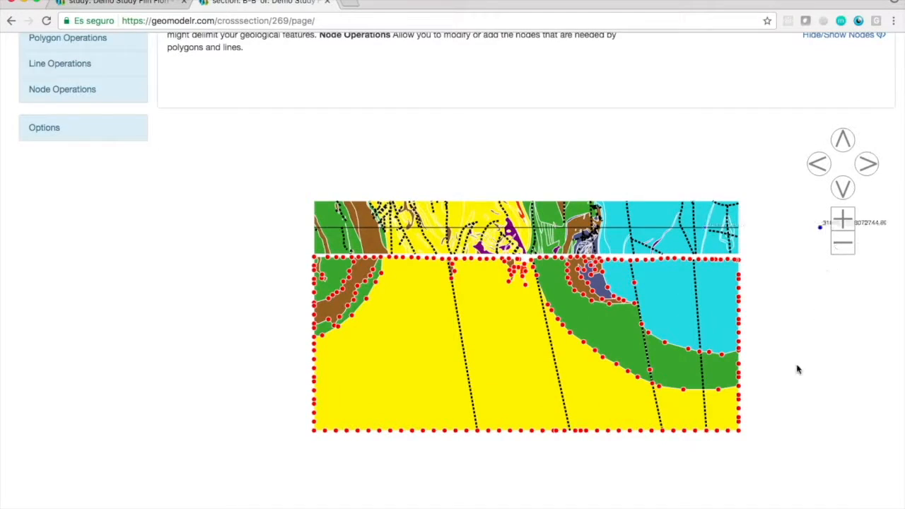
scroll(798, 369, "up", 1)
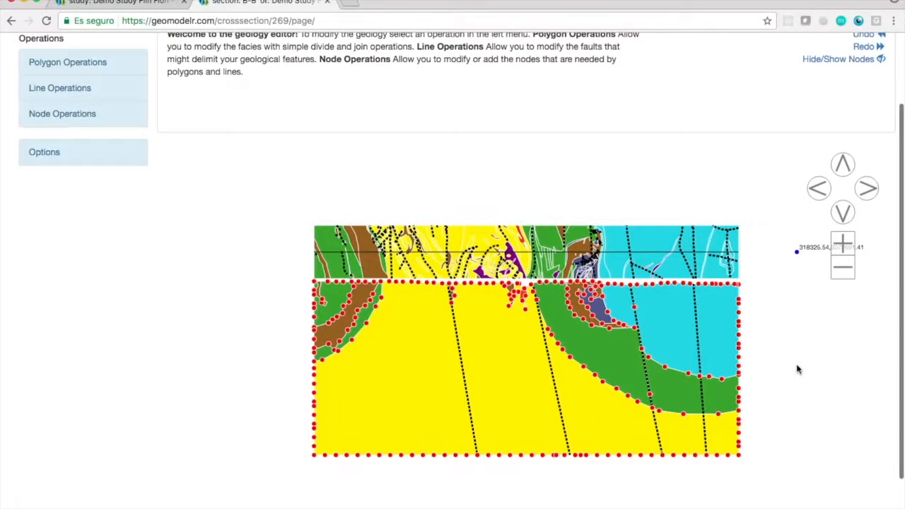
scroll(798, 369, "up", 1)
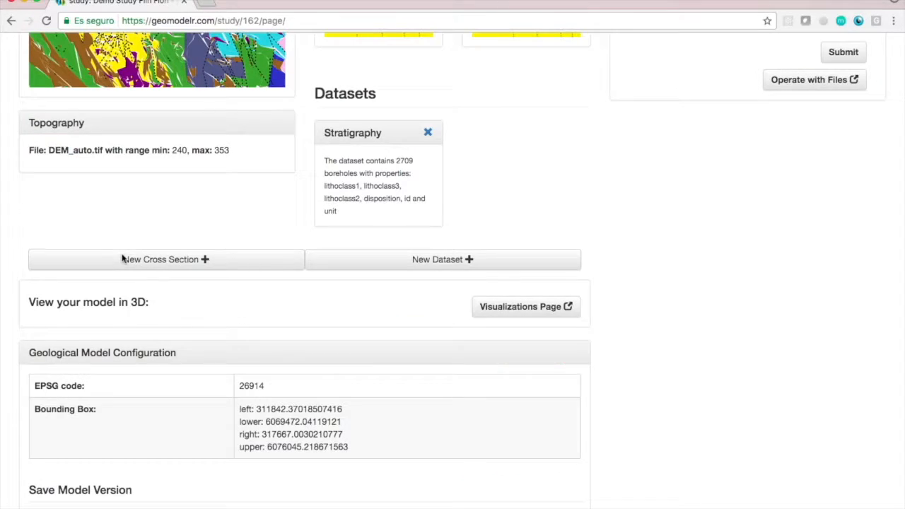
Start a new cross section named C-C' as an empty or interpolated section.
left_click(122, 259)
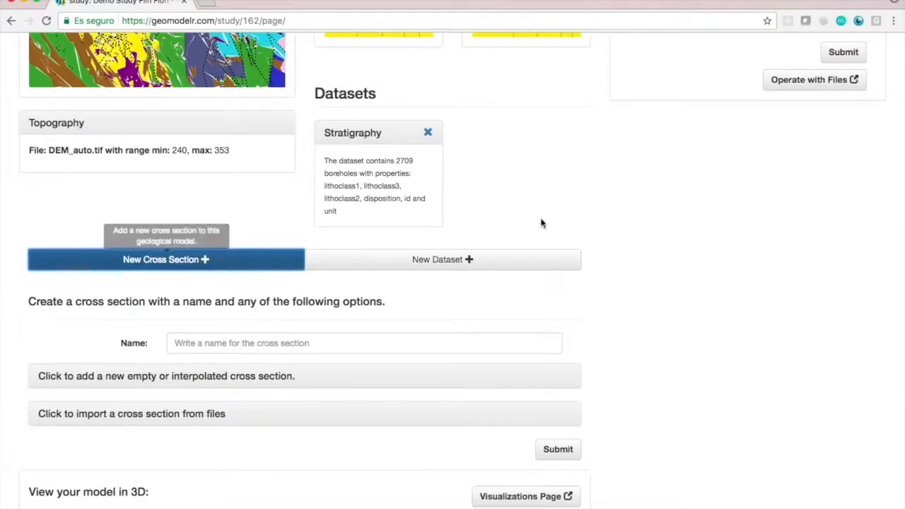
scroll(542, 222, "down", 5)
left_click(358, 186)
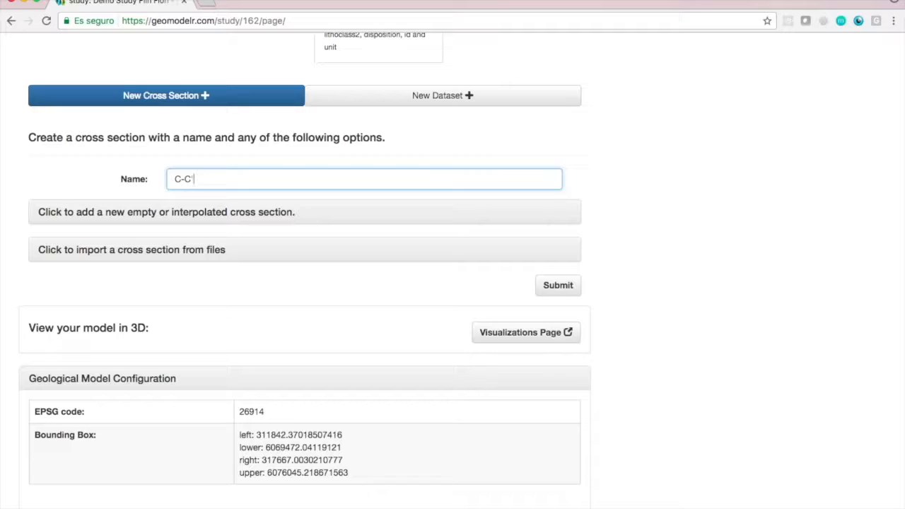
left_click(221, 212)
Place the end points of C-C' between the existing sections, at 311853.125, 6072092 and 317669.17038815864, 6073099.488185473.
scroll(638, 224, "down", 3)
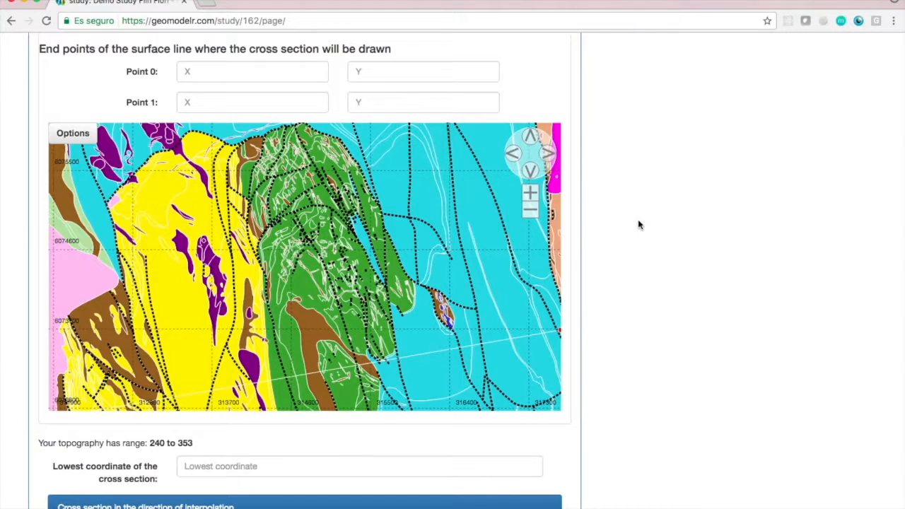
left_click(531, 173)
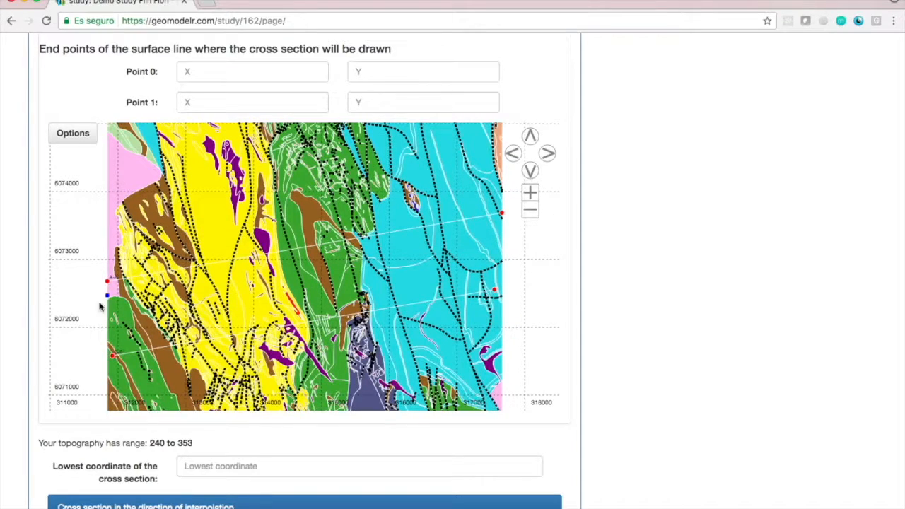
left_click(110, 324)
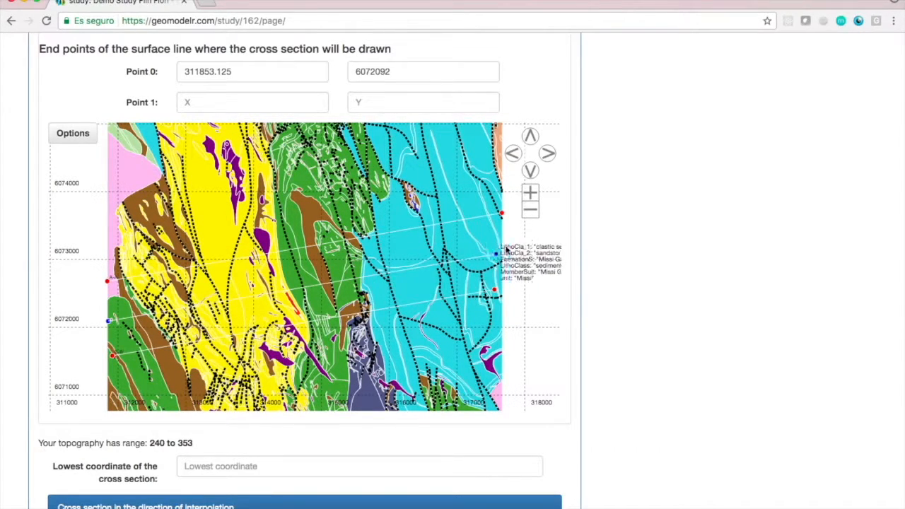
left_click(504, 255)
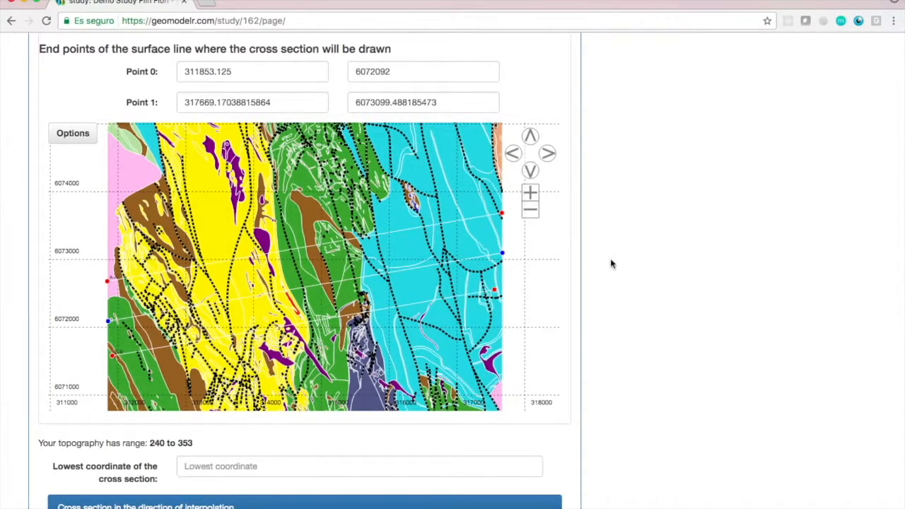
Set the lowest coordinate of cross section C-C' to -2000.
scroll(610, 258, "down", 3)
left_click(415, 362)
type("-2000")
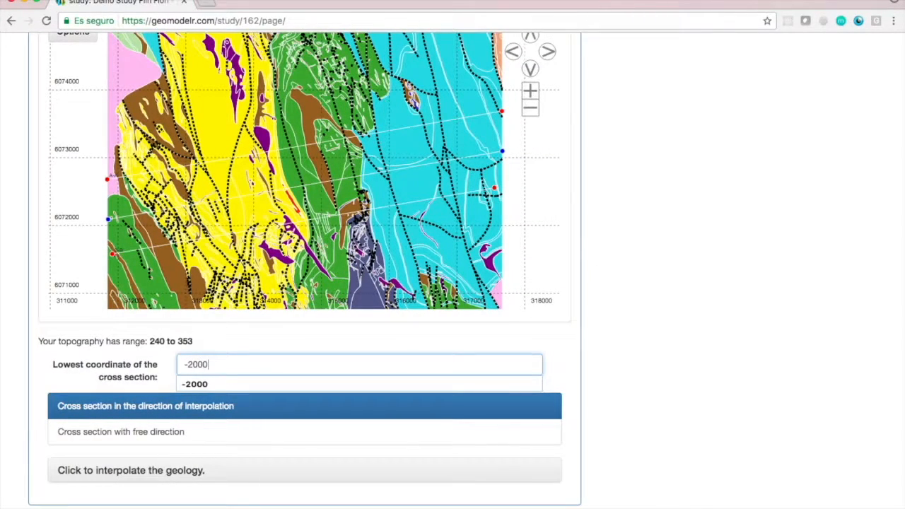
left_click(645, 373)
Interpolate the geology of C-C' from automatically selected cross sections and submit the section.
scroll(645, 372, "down", 3)
left_click(159, 360)
scroll(763, 357, "up", 10)
scroll(764, 358, "down", 10)
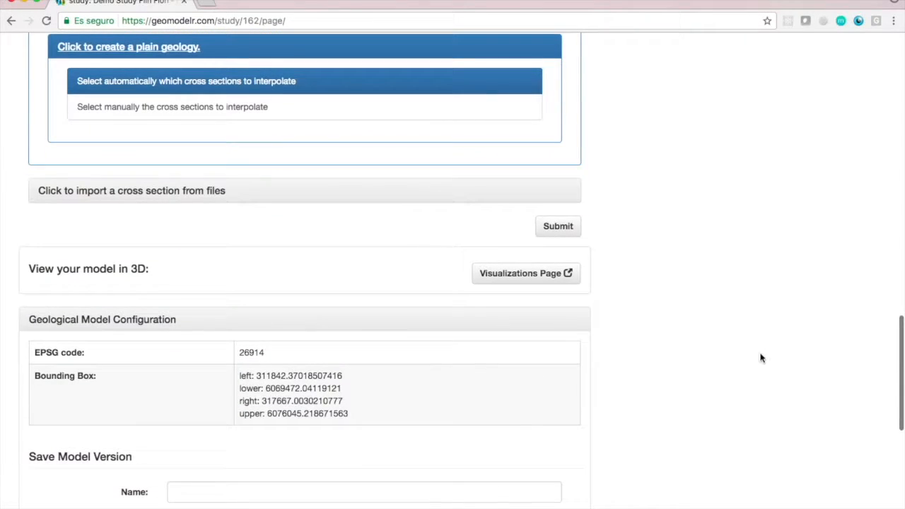
scroll(550, 237, "up", 2)
scroll(557, 382, "down", 8)
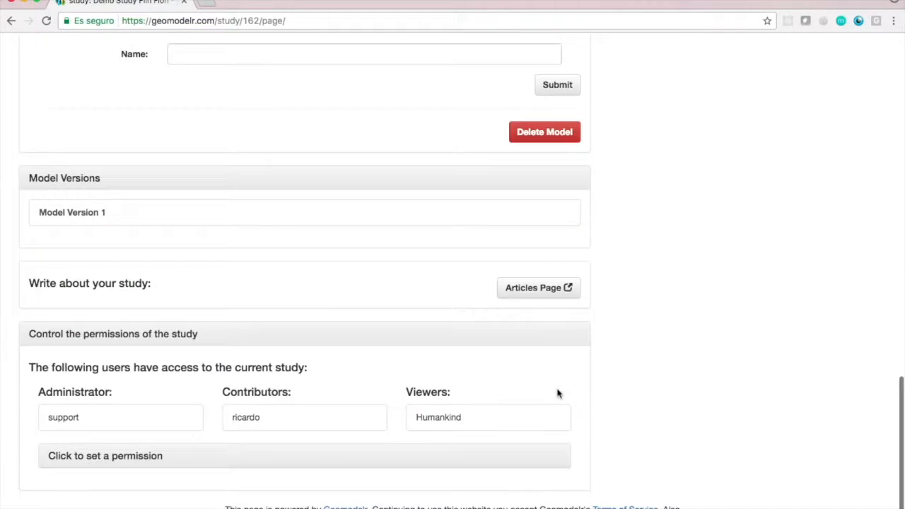
Open the new cross section C-C' from the study's cross sections in a separate browser tab.
scroll(620, 285, "up", 5)
scroll(620, 285, "up", 1)
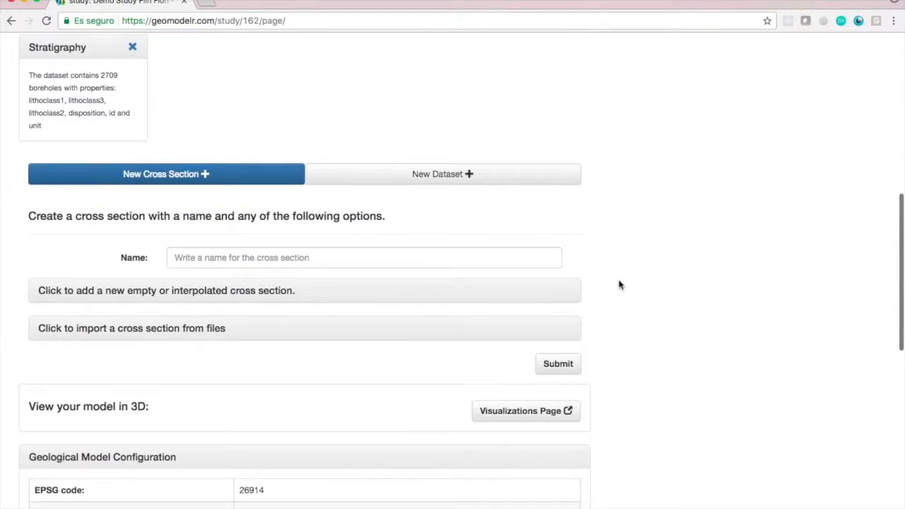
scroll(620, 285, "up", 10)
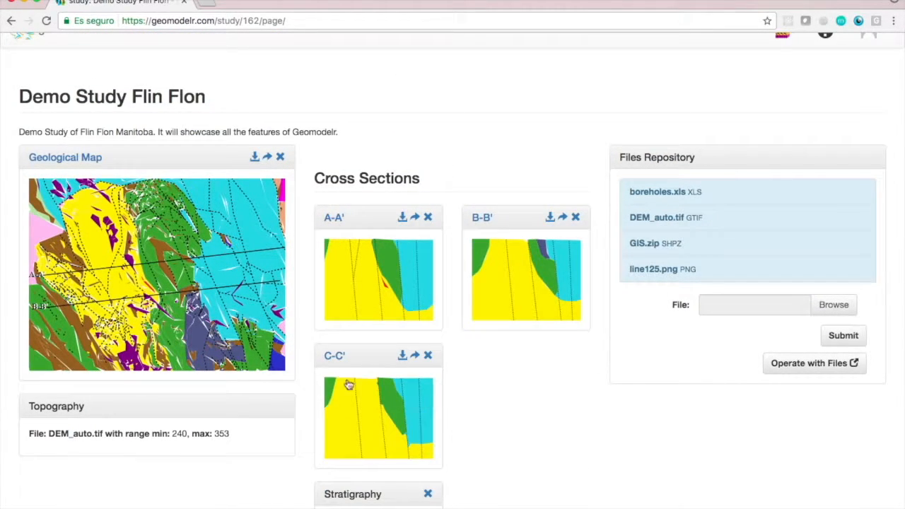
right_click(333, 356)
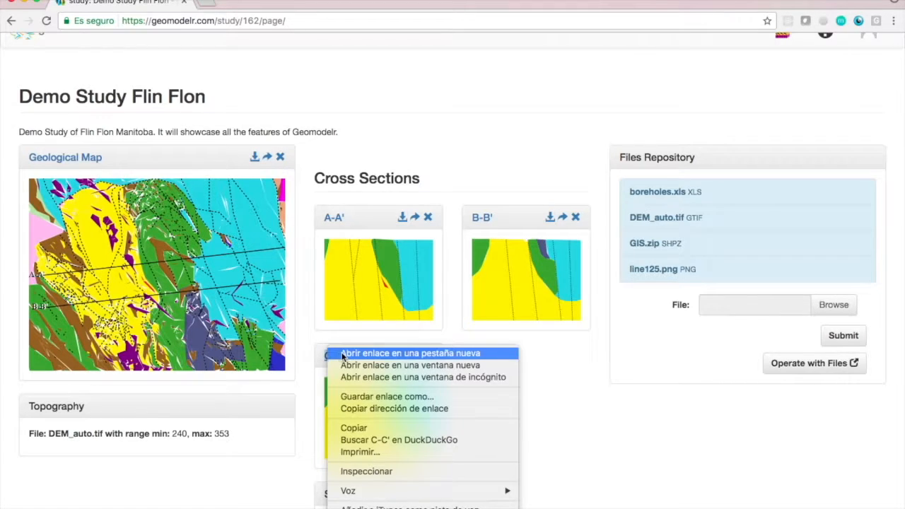
left_click(343, 353)
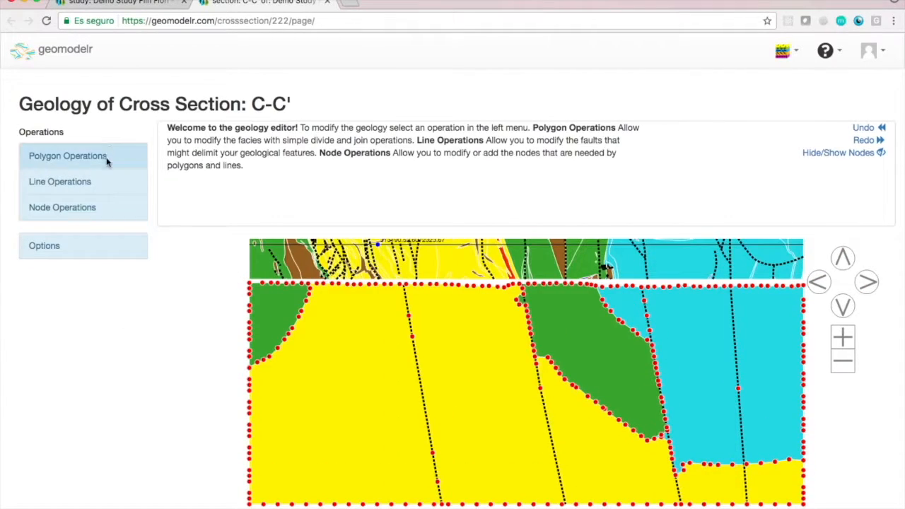
Check the names of the interpolated fault lines in the eastern part of cross section C-C'.
left_click(60, 181)
left_click(70, 310)
left_click(467, 378)
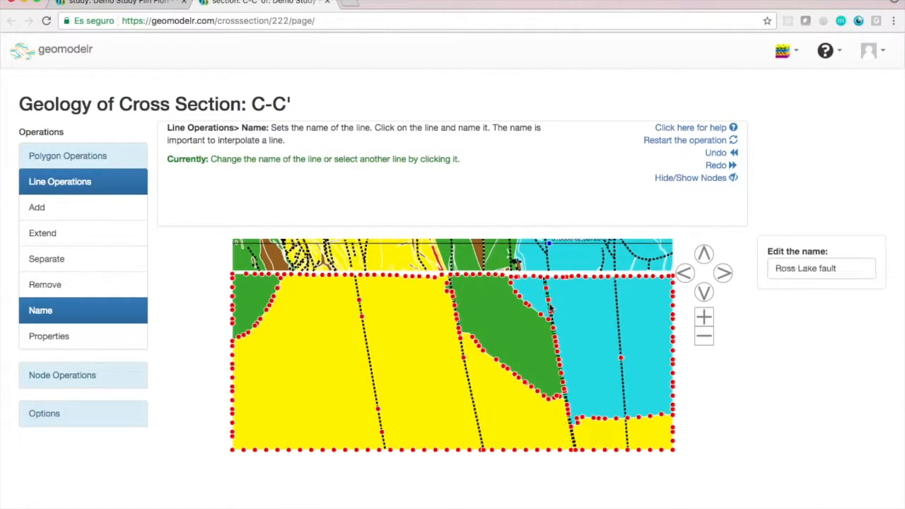
left_click(704, 256)
left_click(707, 319)
left_click(707, 320)
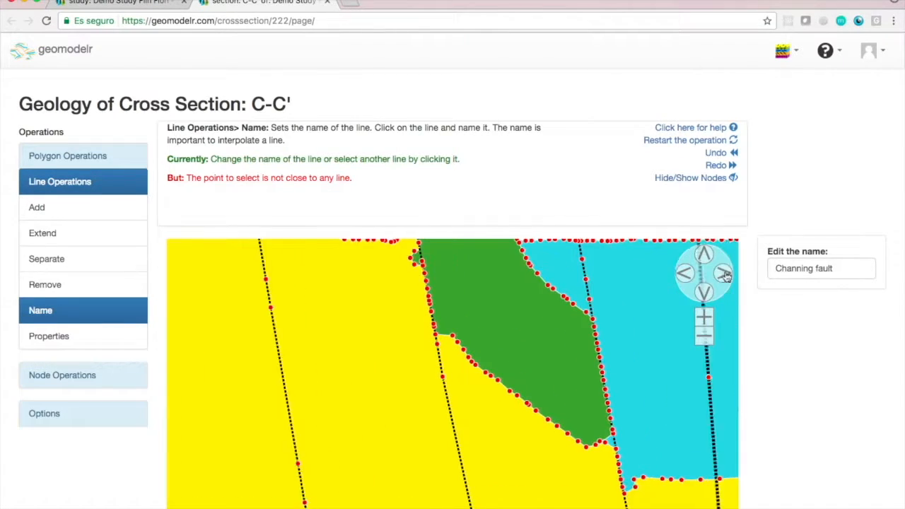
Compare where the two eastern faults of C-C' reach the surface with the fault traces on the geological map.
left_click(706, 256)
left_click(705, 256)
left_click(723, 276)
left_click(723, 276)
left_click(707, 321)
left_click(707, 320)
left_click(722, 274)
left_click(722, 274)
left_click(722, 275)
left_click(706, 319)
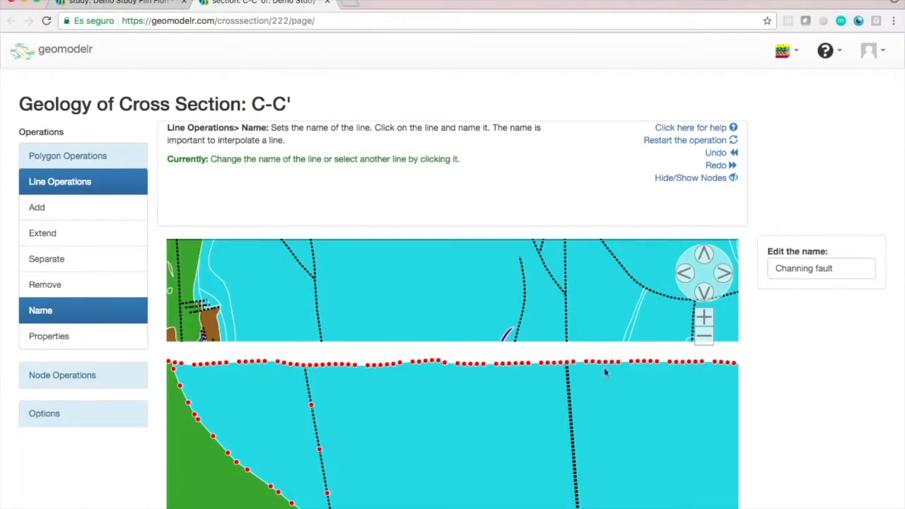
left_click(708, 256)
left_click(708, 256)
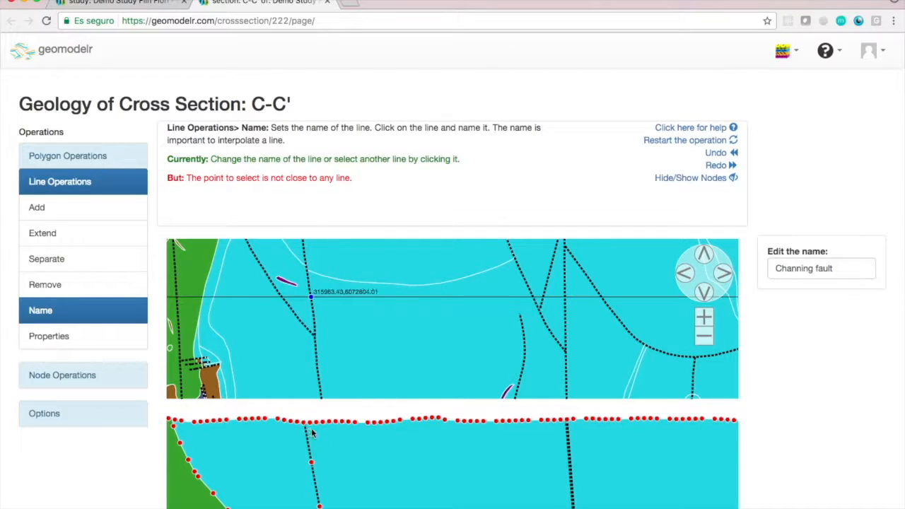
Draw a new fault line in C-C', starting at the mapped trace east of the green unit and running down to the section's base.
left_click(56, 208)
left_click(843, 337)
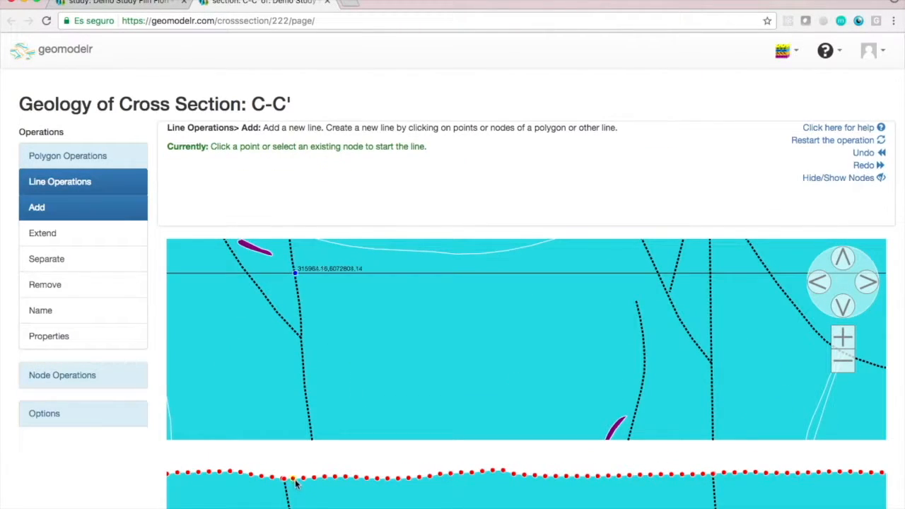
double_click(294, 480)
left_click(844, 308)
left_click(295, 471)
left_click(844, 309)
left_click(309, 472)
left_click(844, 308)
left_click(845, 307)
left_click(844, 307)
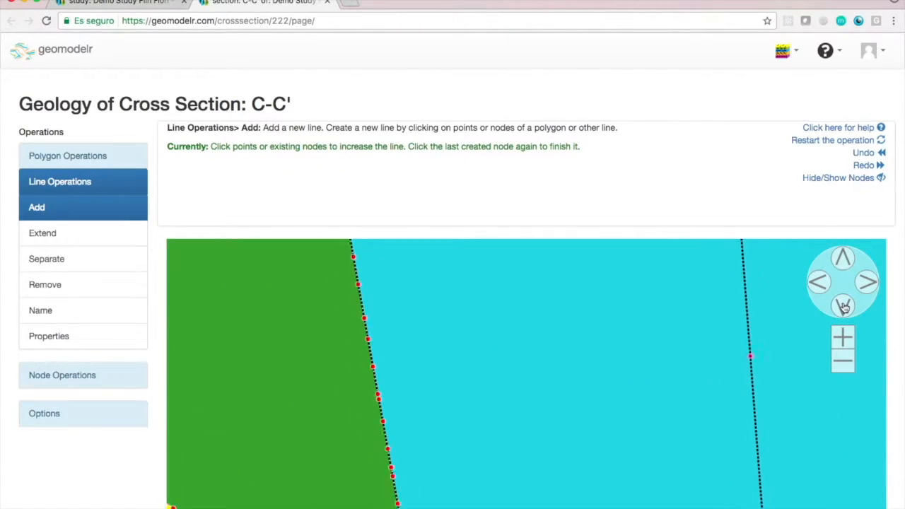
left_click(844, 306)
left_click(844, 306)
left_click(420, 381)
left_click(842, 306)
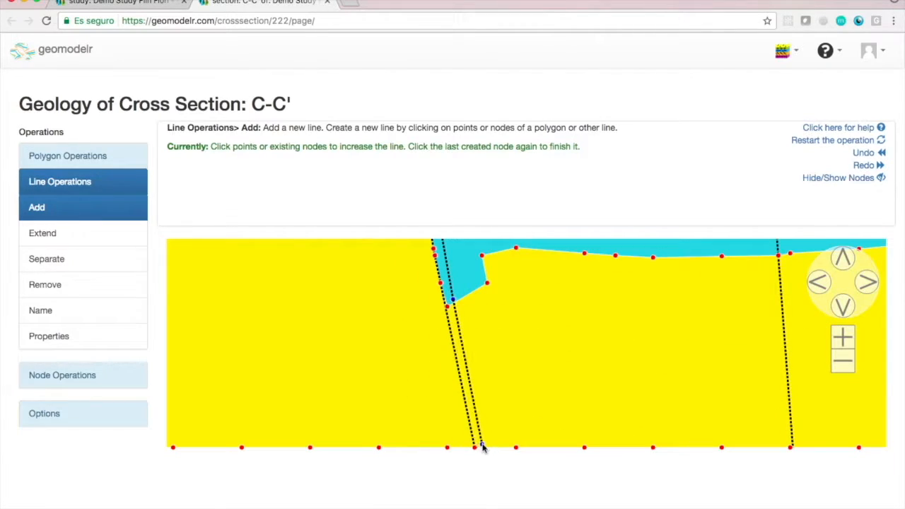
Add nodes on the new fault line beside the green unit's corners and remove the old interpolated fault next to it.
left_click(851, 365)
left_click(850, 365)
left_click(843, 258)
left_click(843, 259)
left_click(62, 376)
left_click(37, 233)
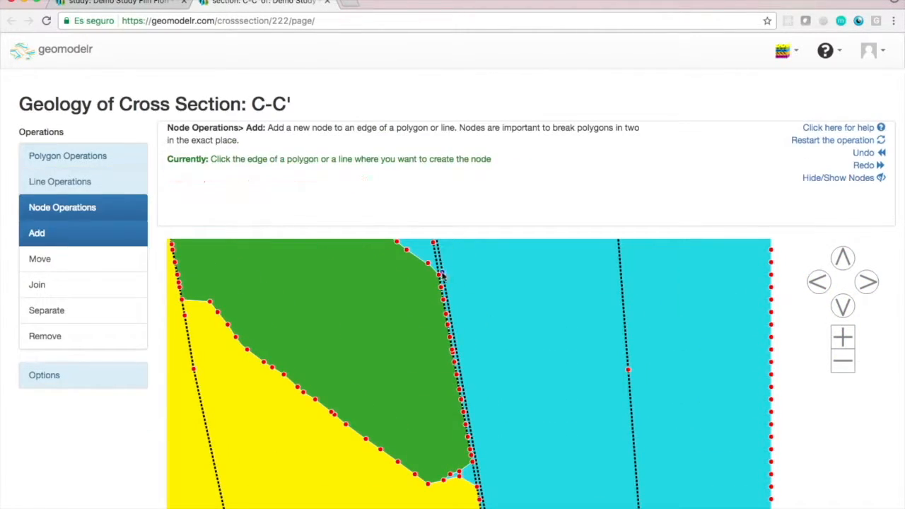
left_click(61, 182)
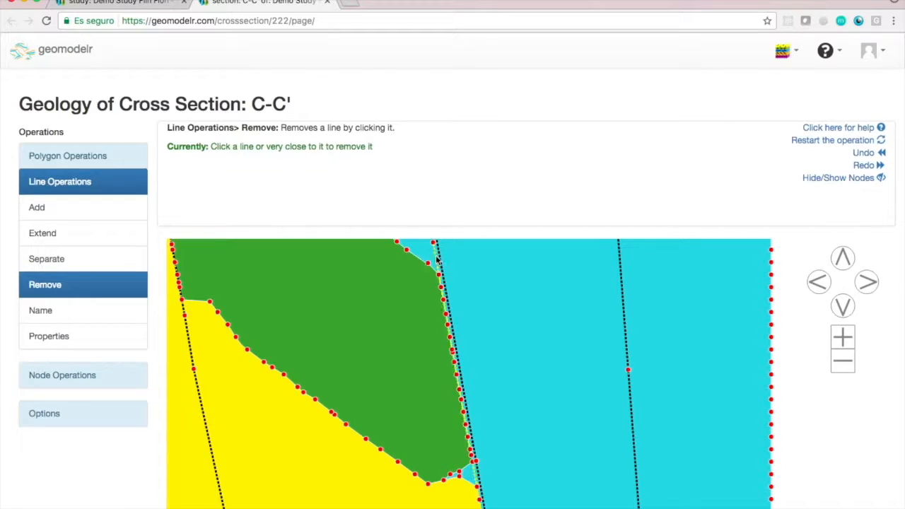
Divide the blue polygon to separate the narrow strip between the green unit's eastern edge and the new fault line.
left_click(71, 157)
left_click(850, 346)
left_click(843, 259)
left_click(413, 404)
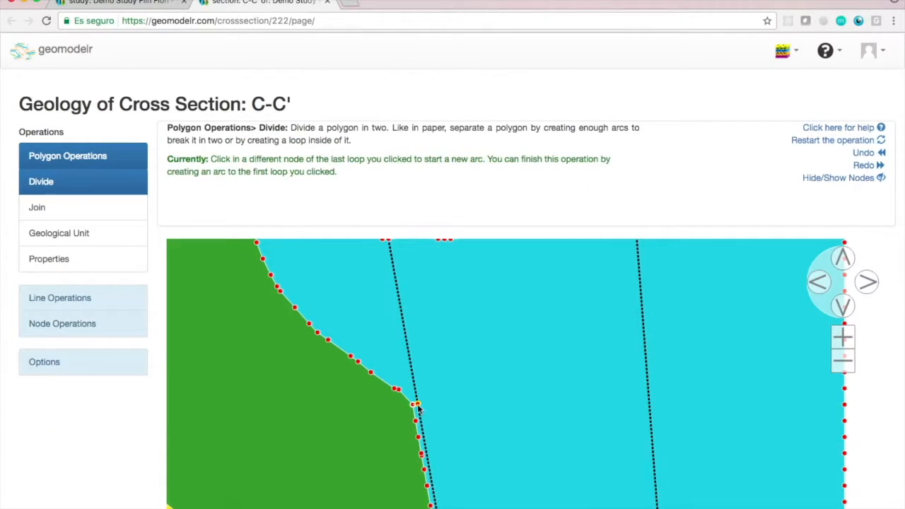
left_click(413, 403)
left_click(843, 306)
left_click(843, 338)
left_click(843, 306)
left_click(438, 430)
Join the narrow blue strip to the green polygon so that the green unit meets the new fault.
left_click(37, 207)
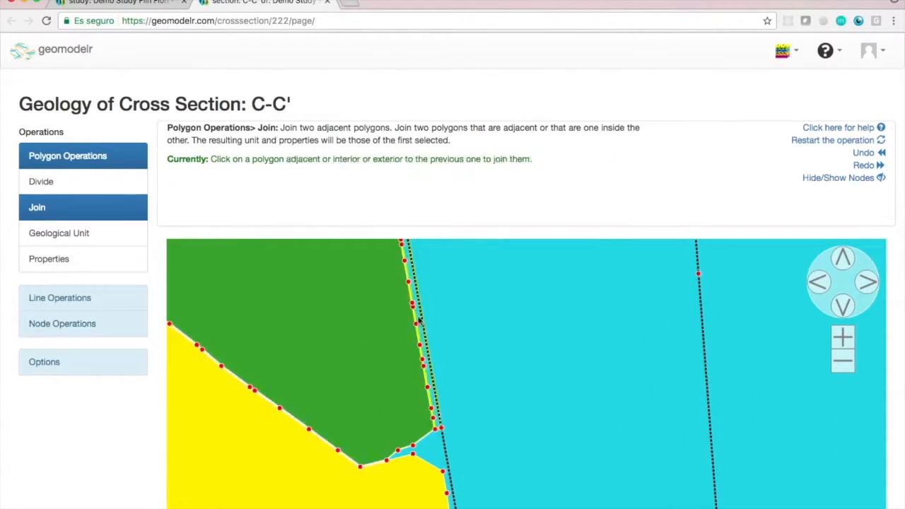
left_click(843, 361)
left_click(844, 306)
left_click(843, 338)
Add a node on the surface edge near the contact between the western green unit and the yellow unit.
left_click(63, 323)
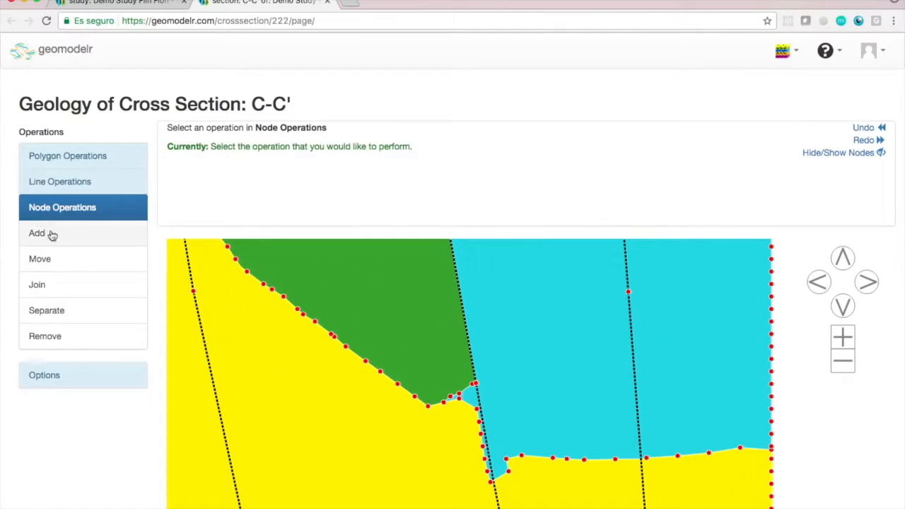
left_click(37, 232)
left_click(843, 338)
left_click(843, 345)
left_click(843, 362)
left_click(843, 362)
left_click(843, 260)
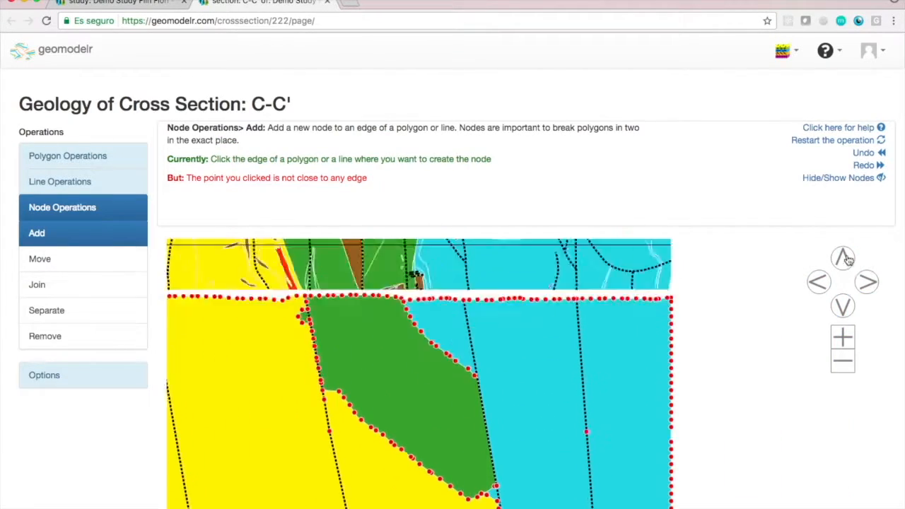
left_click(843, 259)
left_click(819, 282)
left_click(819, 283)
left_click(843, 338)
left_click(471, 426)
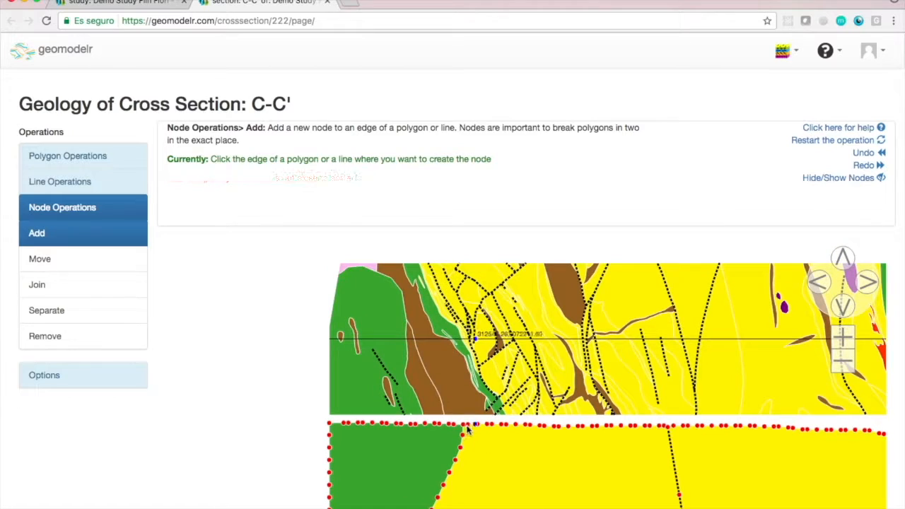
Divide the yellow polygon from the mapped yellow-green contact at the surface down to the fault on the central green unit's west side.
left_click(843, 361)
left_click(867, 297)
left_click(868, 285)
left_click(843, 340)
left_click(869, 284)
left_click(846, 341)
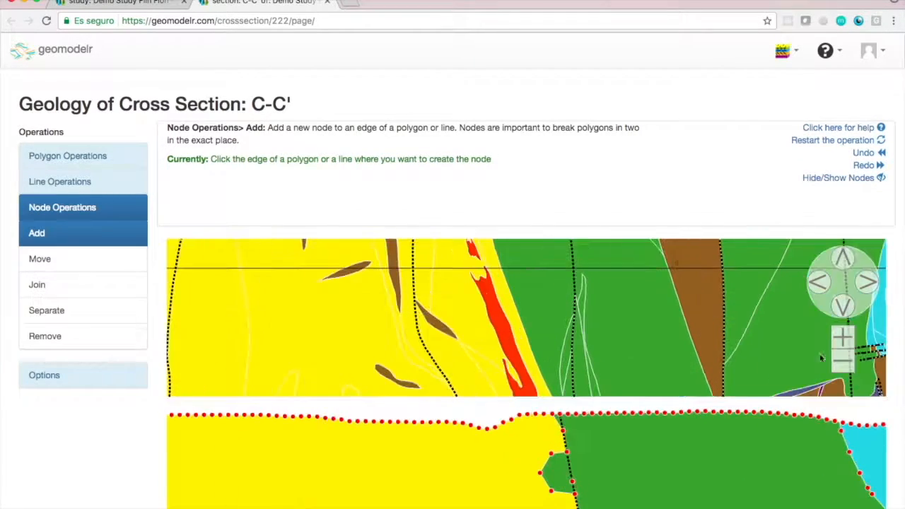
left_click(68, 156)
left_click(503, 422)
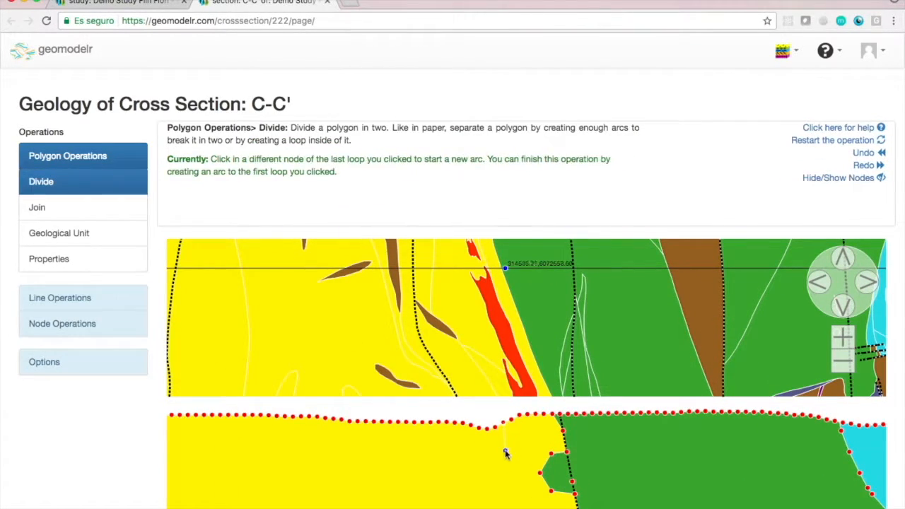
left_click(504, 452)
left_click(507, 483)
left_click(519, 505)
left_click(843, 362)
left_click(843, 307)
left_click(539, 344)
left_click(558, 404)
left_click(564, 408)
left_click(524, 326)
left_click(563, 408)
Join the strip cut from the yellow polygon to the central green polygon.
left_click(38, 208)
left_click(530, 309)
left_click(534, 338)
Divide the blue polygon from its mapped surface contact to the green corner at the new fault, and join the strip to the green unit.
left_click(844, 363)
left_click(844, 363)
left_click(843, 338)
left_click(866, 283)
left_click(843, 258)
left_click(843, 338)
left_click(843, 338)
left_click(846, 307)
left_click(867, 283)
left_click(867, 282)
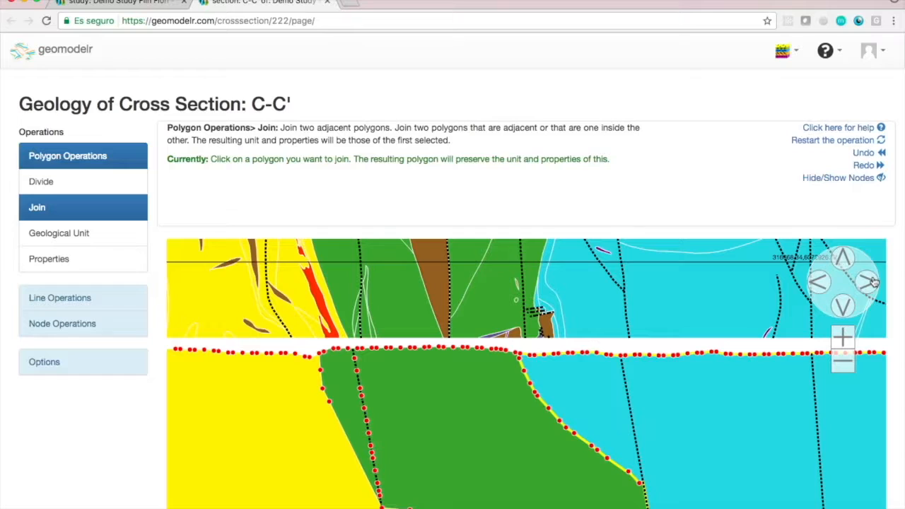
left_click(41, 182)
left_click(845, 339)
left_click(845, 339)
left_click(843, 259)
left_click(843, 259)
left_click(846, 341)
left_click(843, 259)
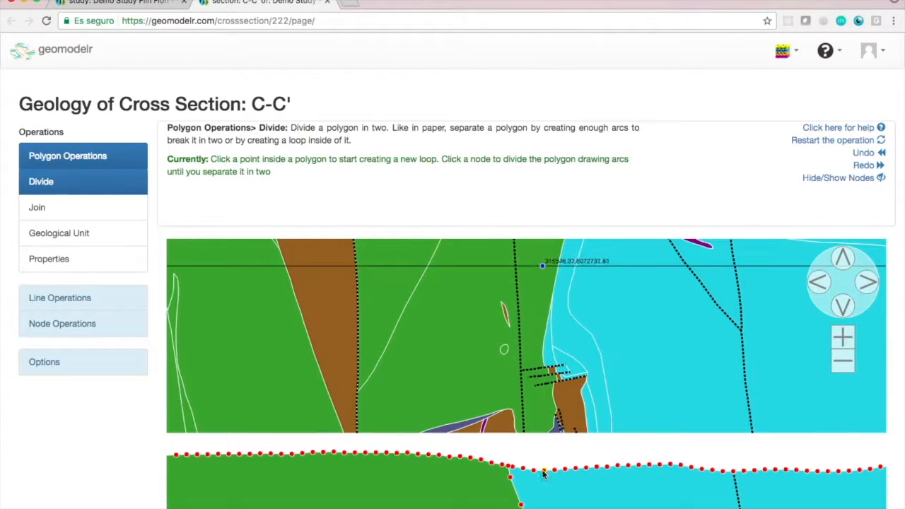
left_click(555, 470)
left_click(558, 490)
left_click(844, 363)
left_click(843, 363)
left_click(844, 308)
left_click(844, 308)
left_click(555, 304)
left_click(618, 336)
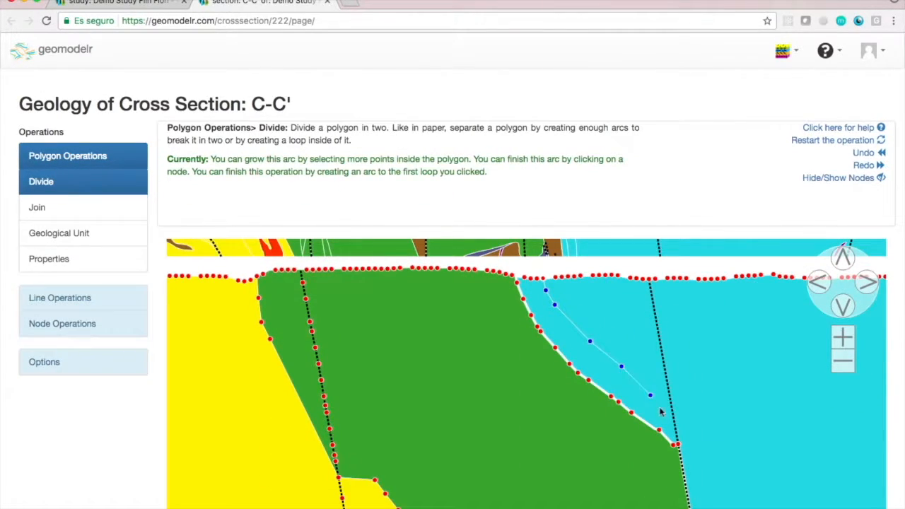
left_click(677, 446)
left_click(37, 207)
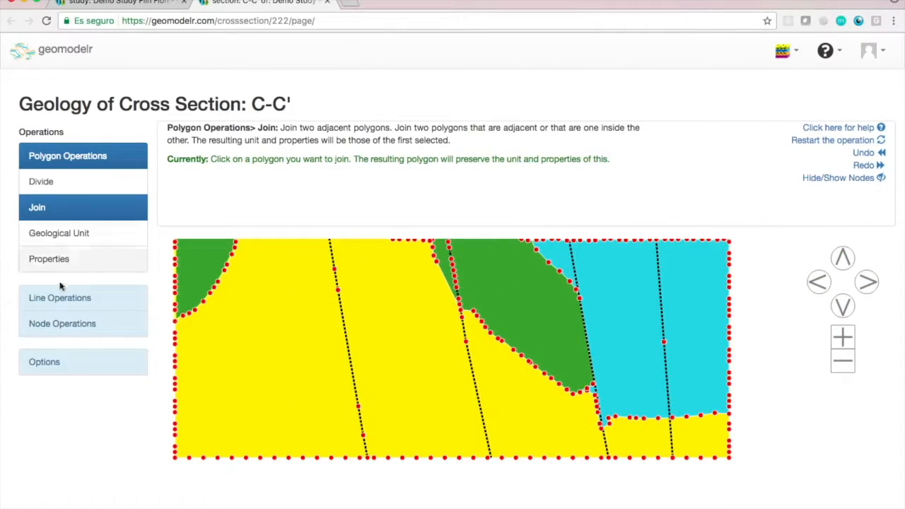
Project the Stratigraphy dataset onto the cross section as "10m", limited to a maximum distance of 10.
left_click(44, 362)
left_click(63, 478)
left_click(824, 283)
left_click(420, 331)
type("10m")
left_click(408, 398)
left_click(410, 499)
type("10")
scroll(424, 488, "down", 3)
left_click(591, 416)
Add a second Stratigraphy projection named "20m" with a maximum distance of 20.
left_click(424, 242)
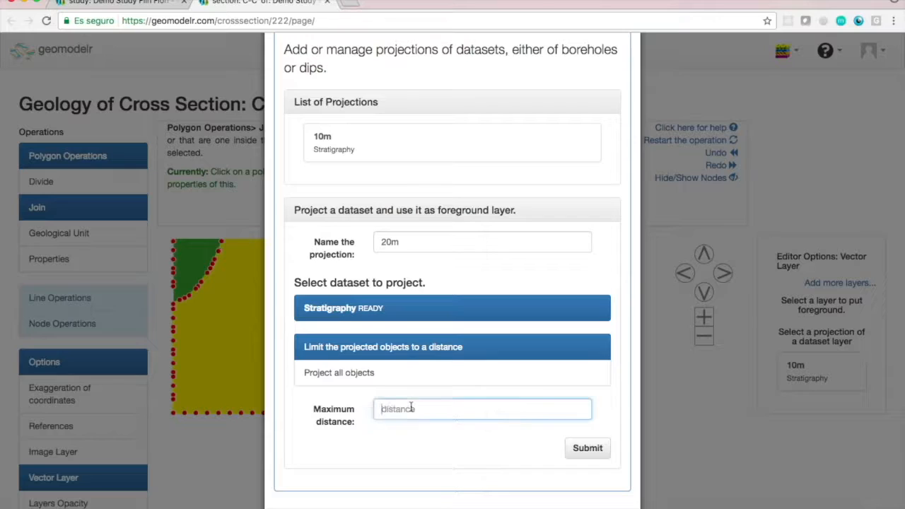
type("20")
left_click(588, 448)
Add a Stratigraphy projection named "50m" with a maximum distance of 50 and show it as the foreground layer.
left_click(415, 447)
type("50")
left_click(588, 489)
left_click(530, 408)
scroll(529, 419, "down", 3)
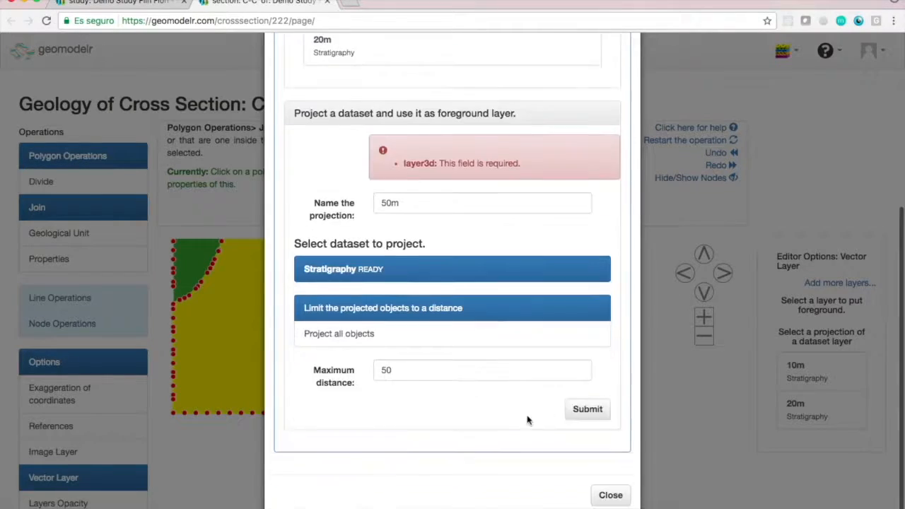
left_click(588, 409)
left_click(611, 495)
left_click(814, 453)
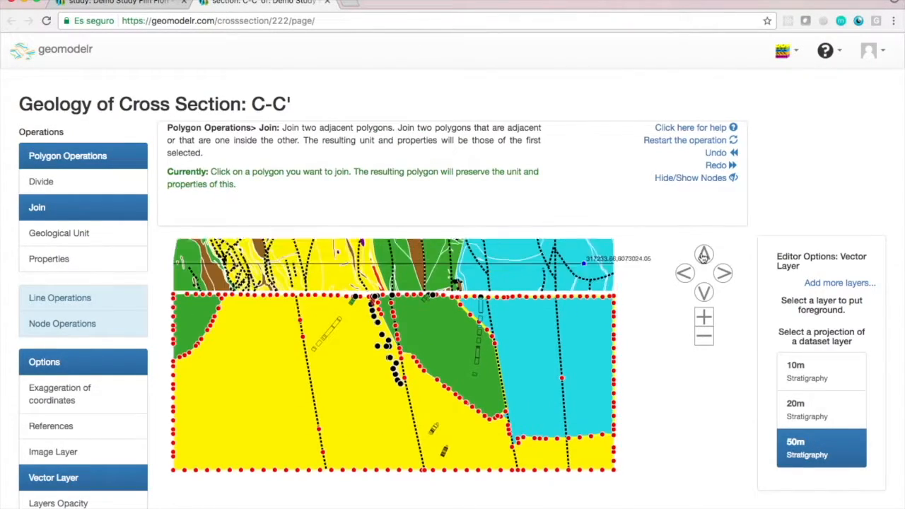
Compare the boreholes of the 50m projection with the unit boundaries of C-C' and the geological map.
left_click(488, 364)
left_click(546, 425)
left_click(42, 210)
left_click(566, 378)
left_click(522, 396)
left_click(704, 335)
left_click(705, 293)
left_click(706, 318)
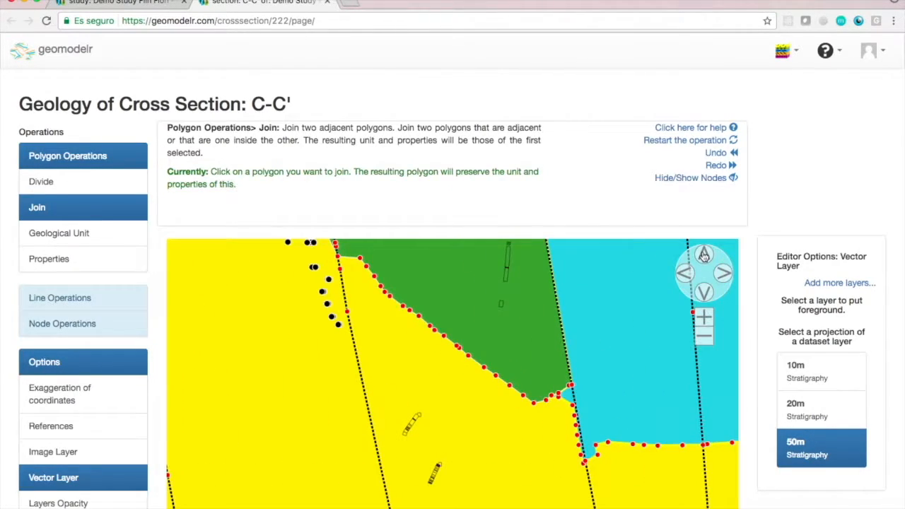
left_click(703, 255)
left_click(704, 255)
left_click(705, 256)
left_click(706, 256)
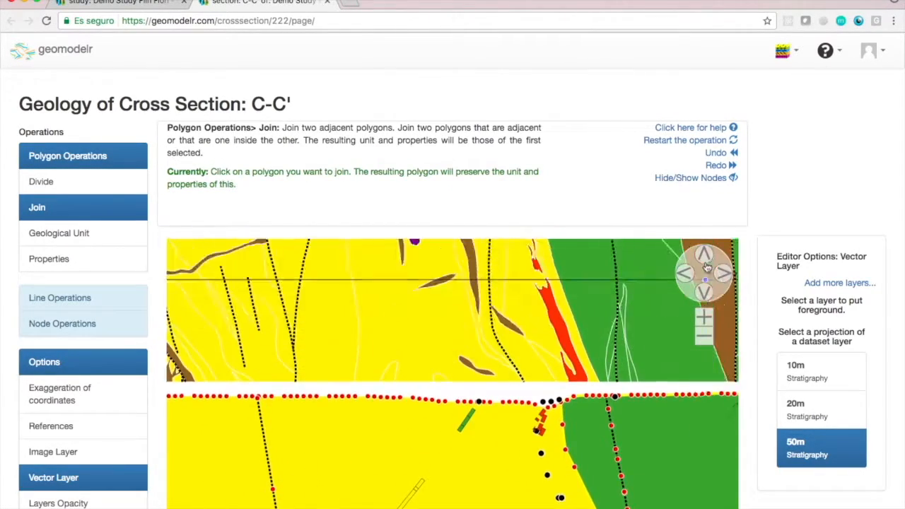
left_click(706, 318)
left_click(706, 342)
left_click(705, 342)
left_click(705, 342)
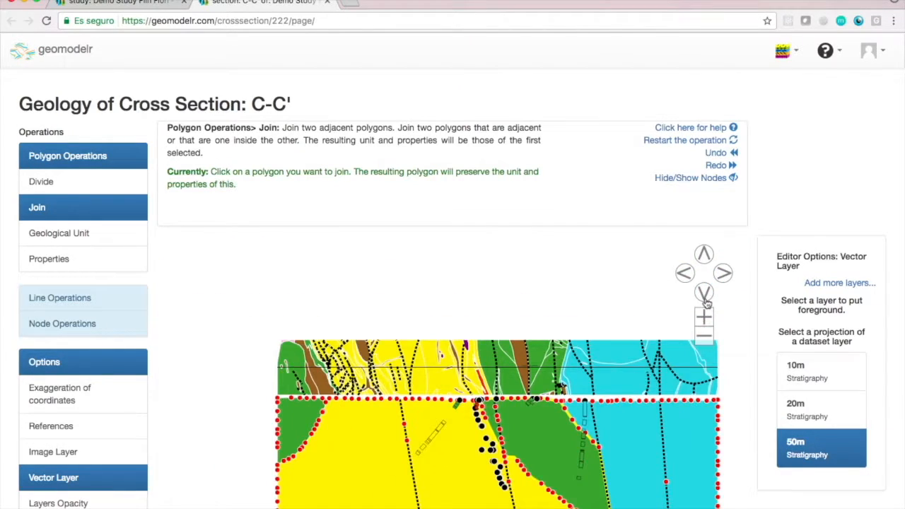
left_click(706, 298)
Save the edited geology of C-C', close its browser tab and return to the study page.
scroll(768, 368, "down", 2)
left_click(721, 489)
scroll(720, 485, "up", 2)
left_click(327, 4)
left_click(386, 22)
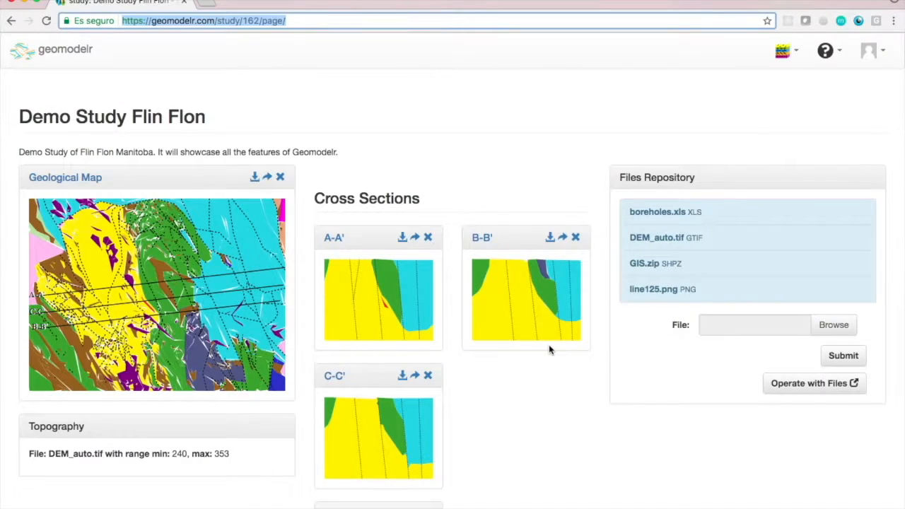
Open the study's visualizations page in a separate browser tab and rebuild the Faults visualization.
scroll(549, 345, "down", 5)
right_click(558, 388)
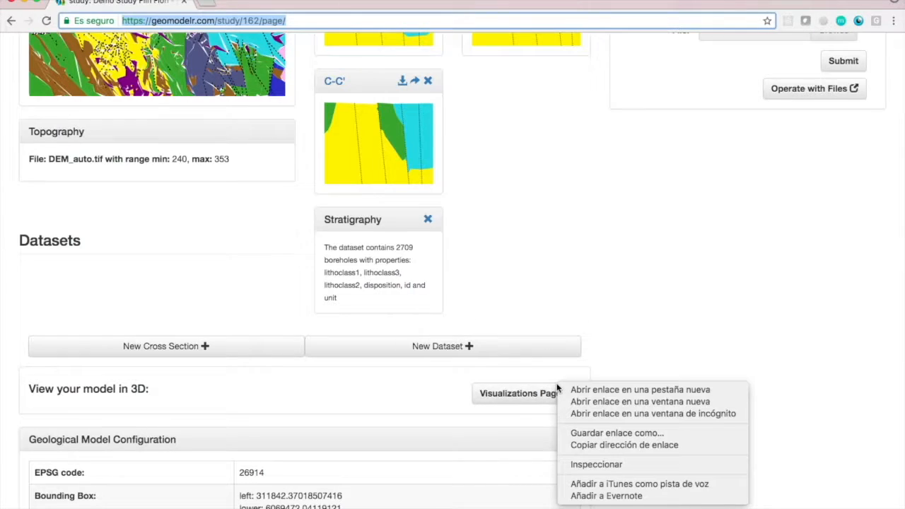
left_click(601, 389)
left_click(239, 3)
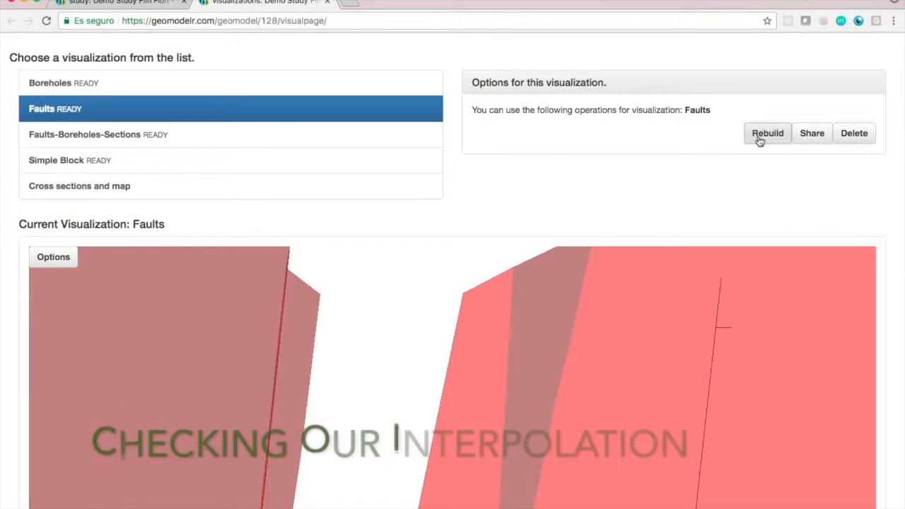
left_click(759, 138)
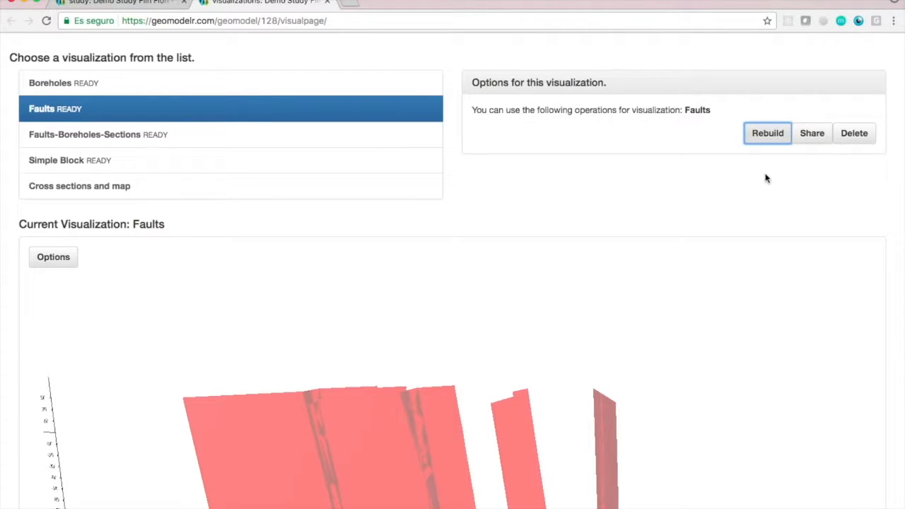
Examine the triangulated fault surfaces in 3D from a different viewing angle.
scroll(893, 230, "down", 10)
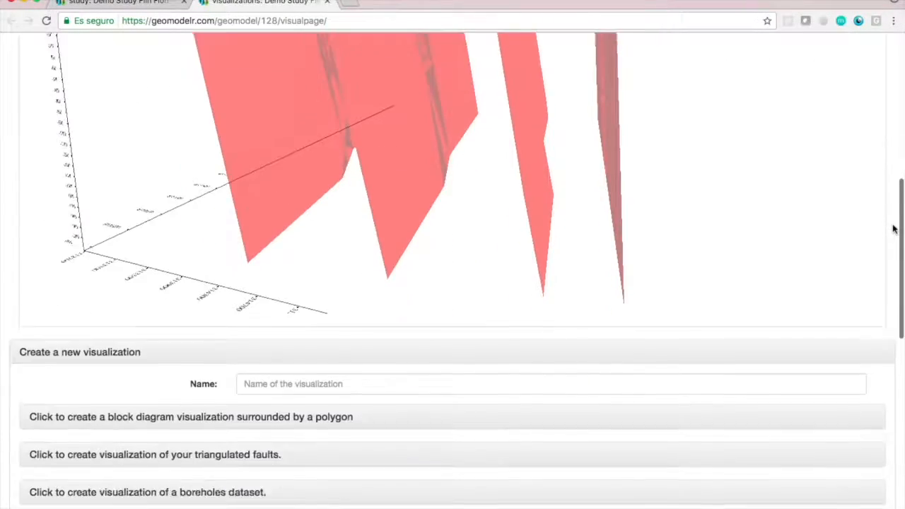
scroll(893, 230, "up", 5)
scroll(893, 230, "up", 2)
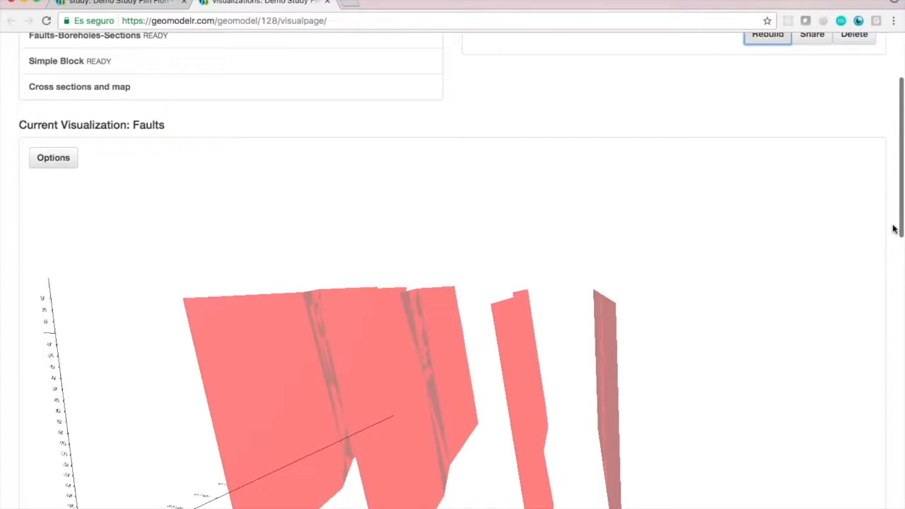
left_click_drag(421, 355, 521, 420)
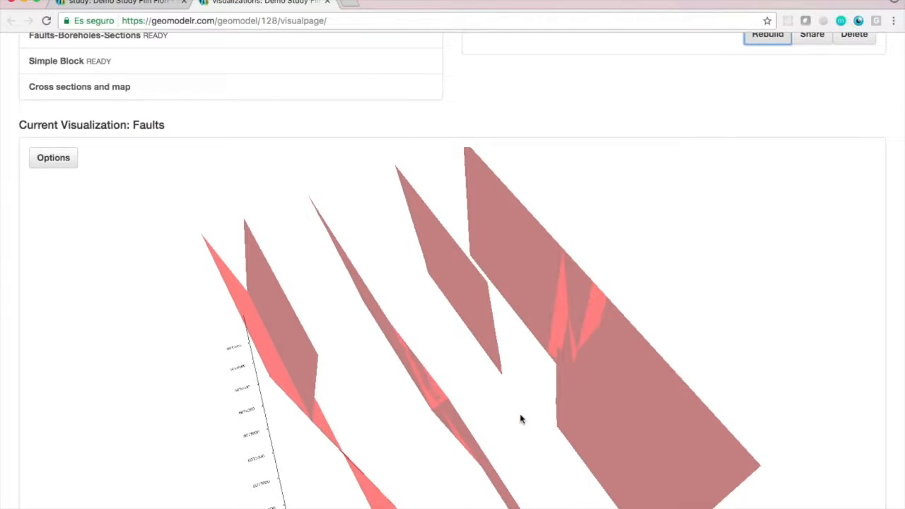
scroll(891, 139, "up", 3)
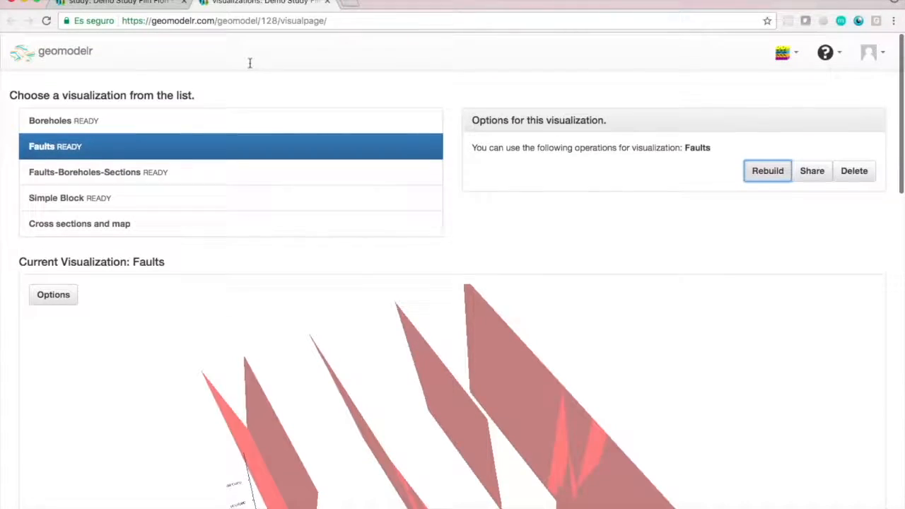
Return to the study page and open cross section C-C' in a separate browser tab.
left_click(162, 6)
scroll(475, 201, "up", 4)
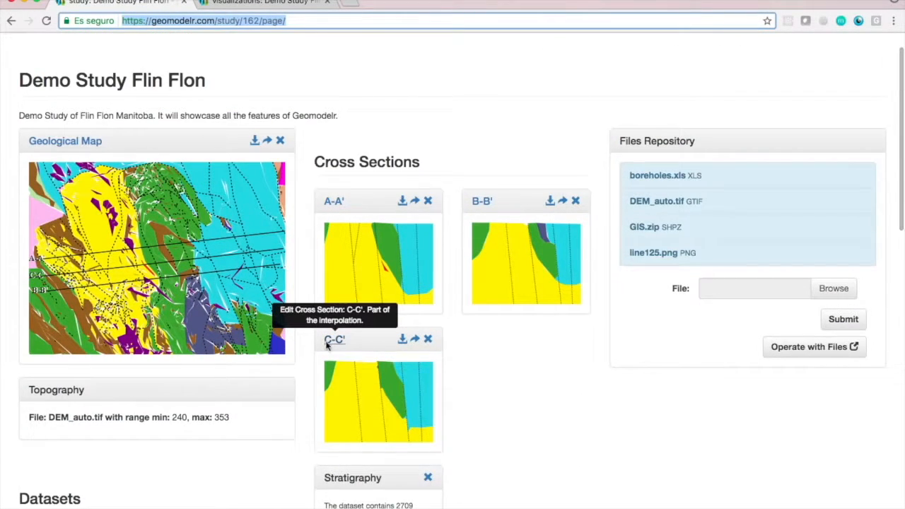
right_click(329, 343)
left_click(382, 348)
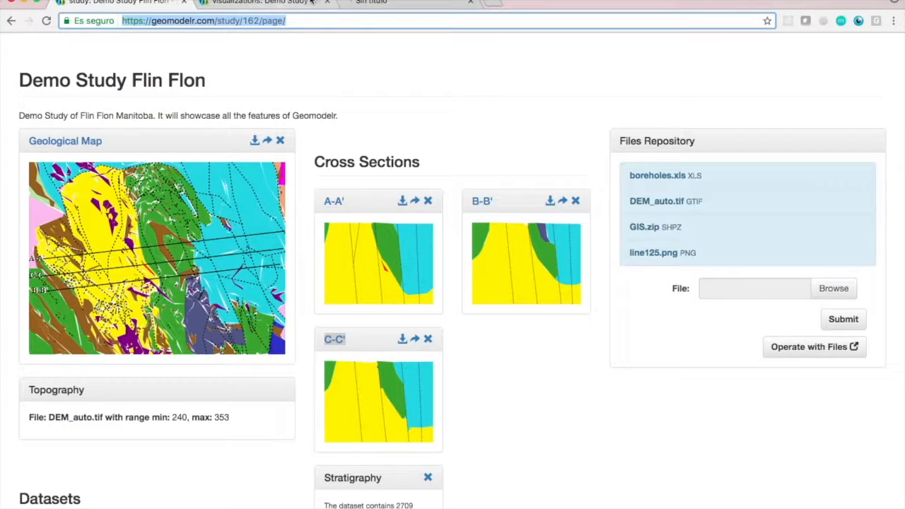
left_click(346, 5)
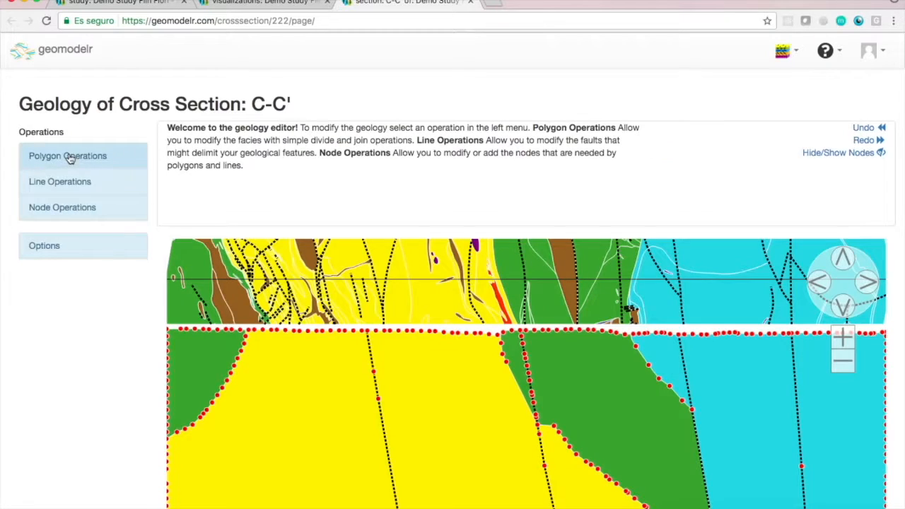
Start naming lines, select the unnamed fault between the green and cyan units, and enable the Object Information reference.
left_click(67, 182)
left_click(67, 315)
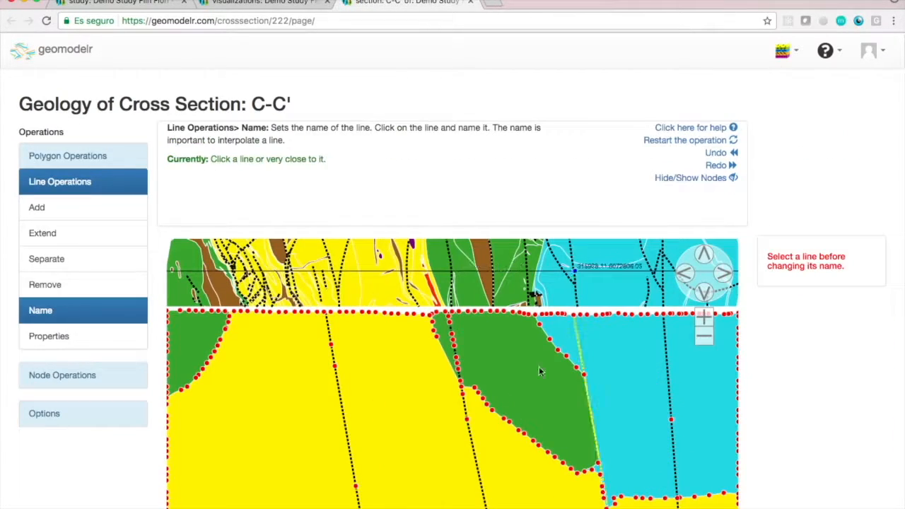
left_click(470, 438)
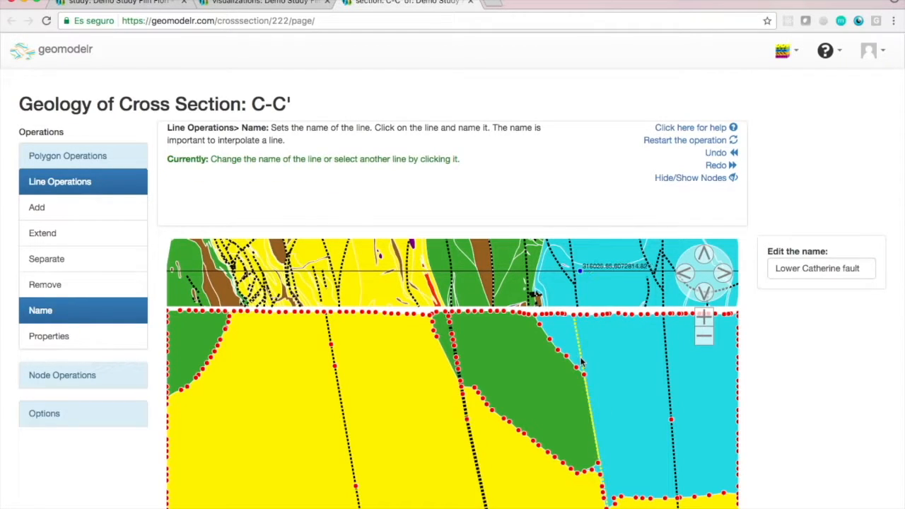
left_click(69, 416)
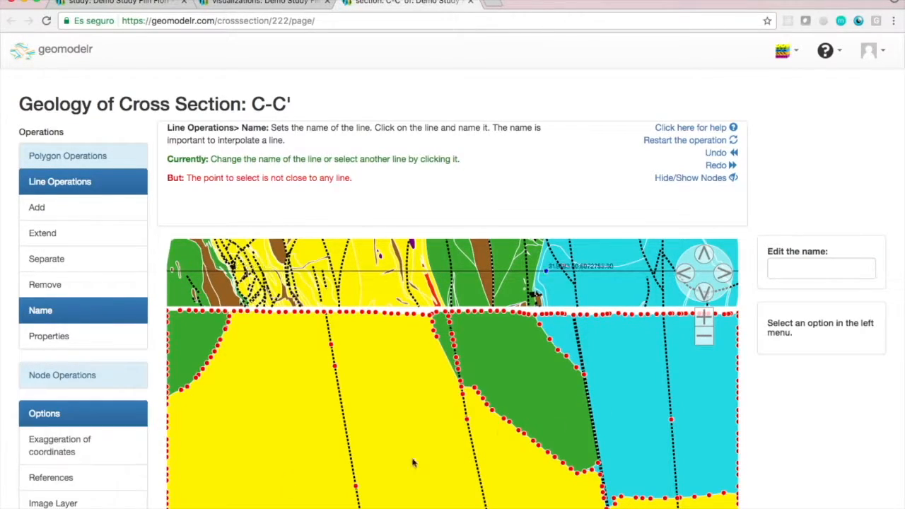
left_click(51, 477)
scroll(839, 344, "down", 5)
scroll(813, 442, "up", 5)
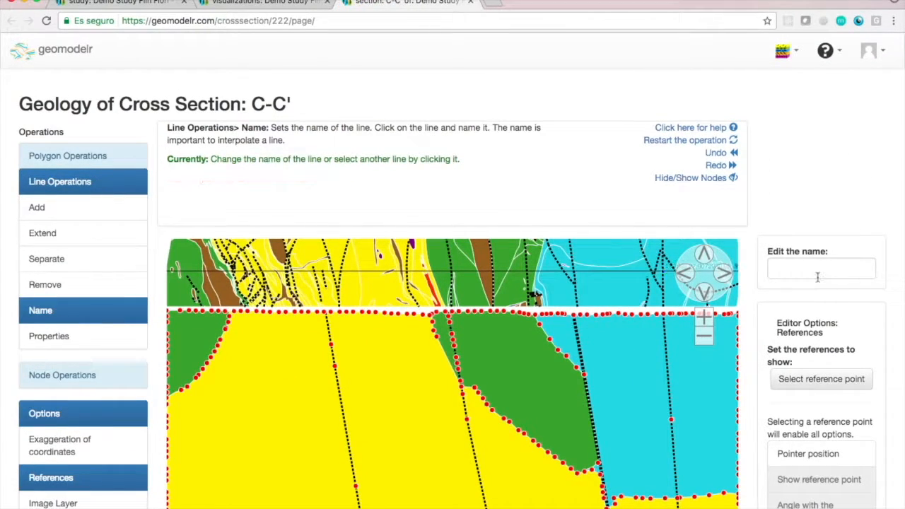
Name the selected fault "Ross Lake fault" and save the geology of cross section C-C'.
type("Ross Lake")
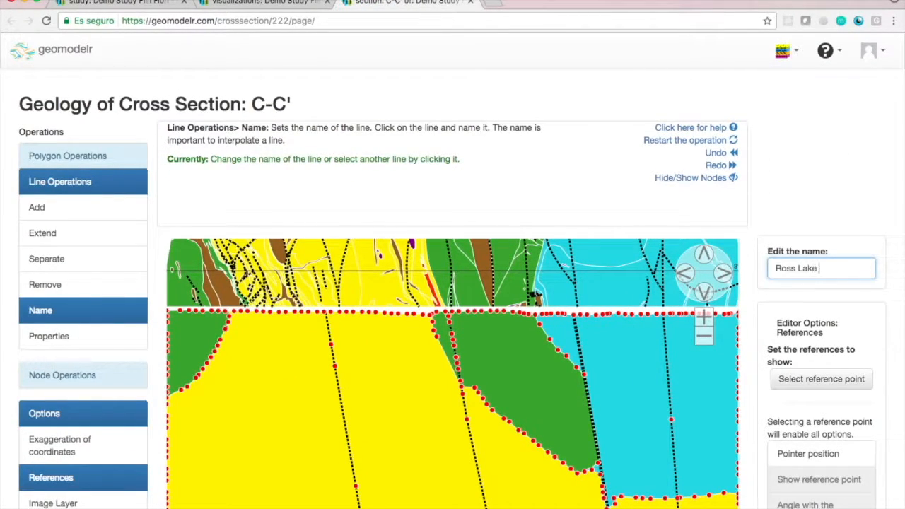
scroll(771, 175, "down", 4)
left_click(724, 450)
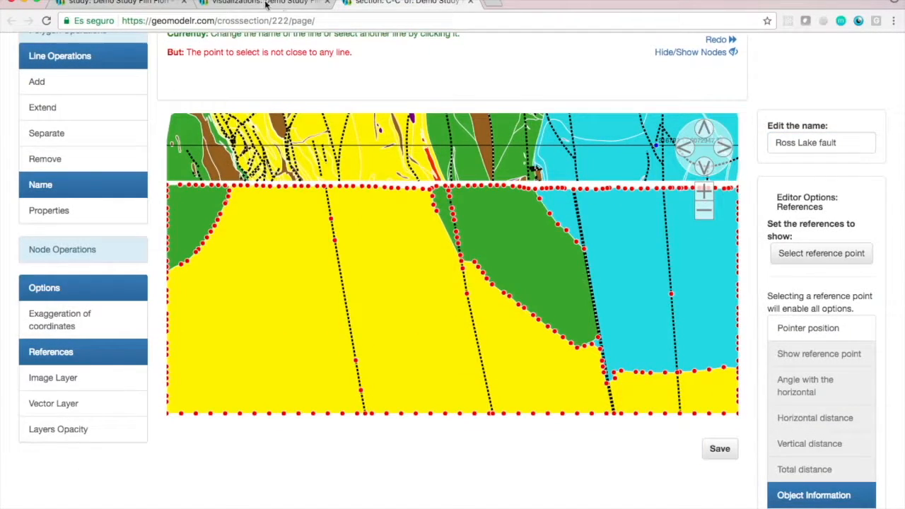
Switch back to the visualizations page and view the Faults visualization in 3D.
left_click(266, 4)
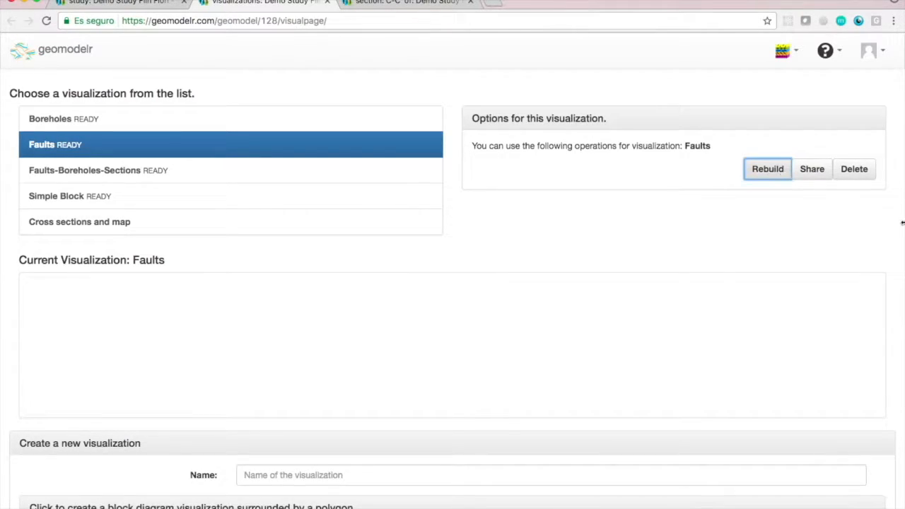
scroll(895, 285, "down", 2)
left_click_drag(526, 367, 532, 366)
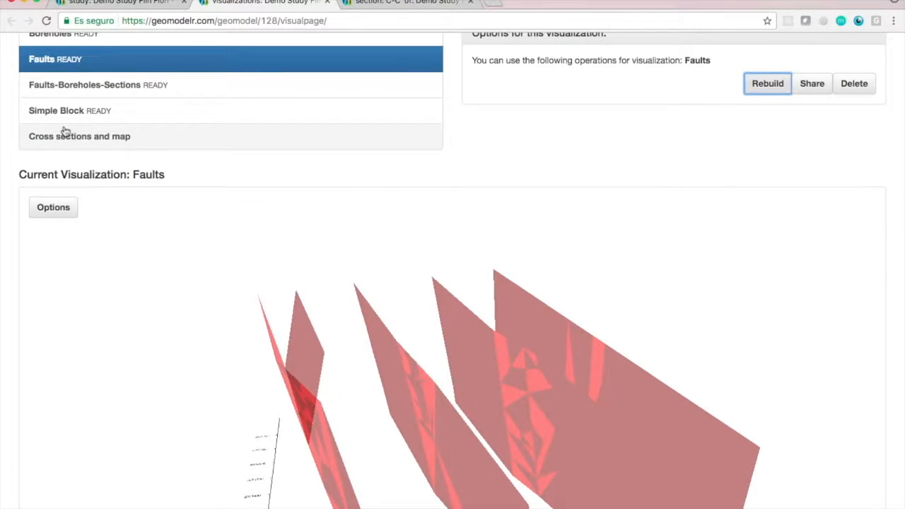
Load the Faults-Boreholes-Sections visualization and examine the faults, boreholes, sections and map together from different 3D angles.
left_click(96, 90)
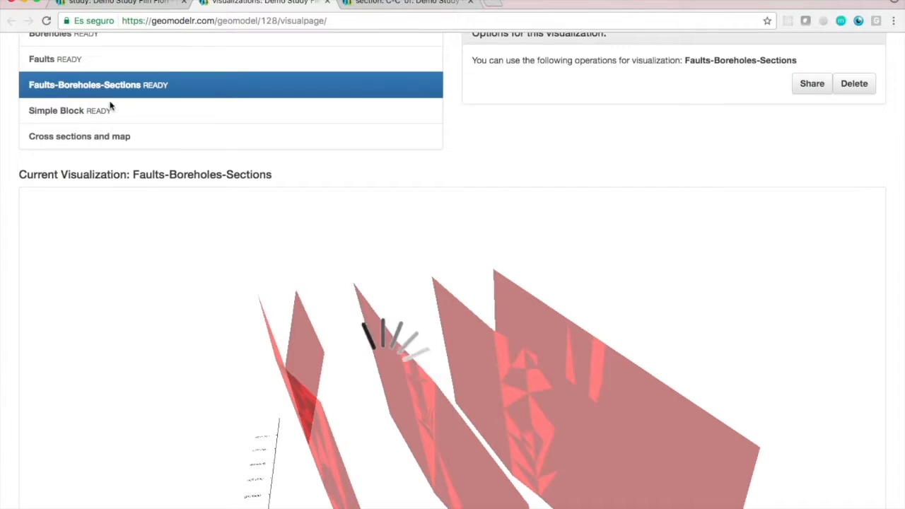
scroll(895, 212, "up", 2)
scroll(895, 213, "down", 4)
left_click_drag(482, 310, 824, 320)
scroll(356, 448, "up", 4)
left_click_drag(355, 448, 380, 423)
scroll(380, 422, "up", 3)
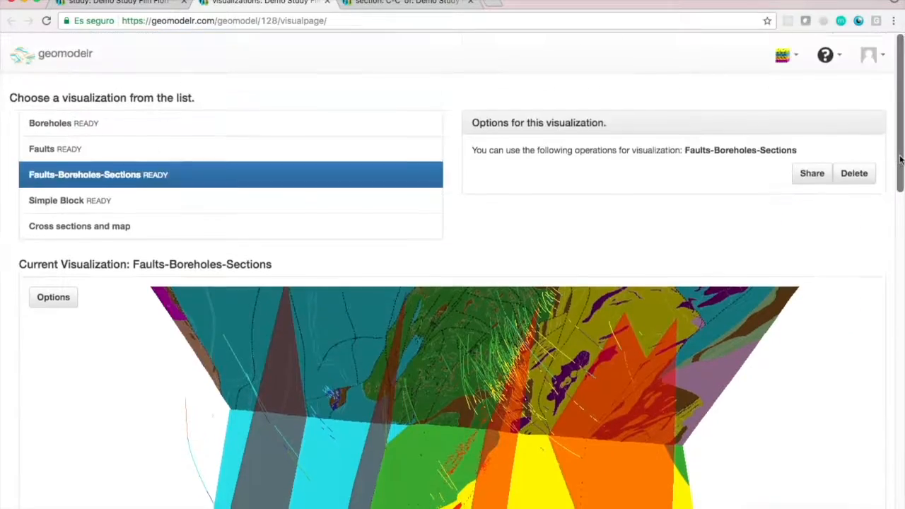
Go to the Demo Study Flin Flon page and review its map, cross sections and datasets.
left_click(783, 51)
left_click(705, 80)
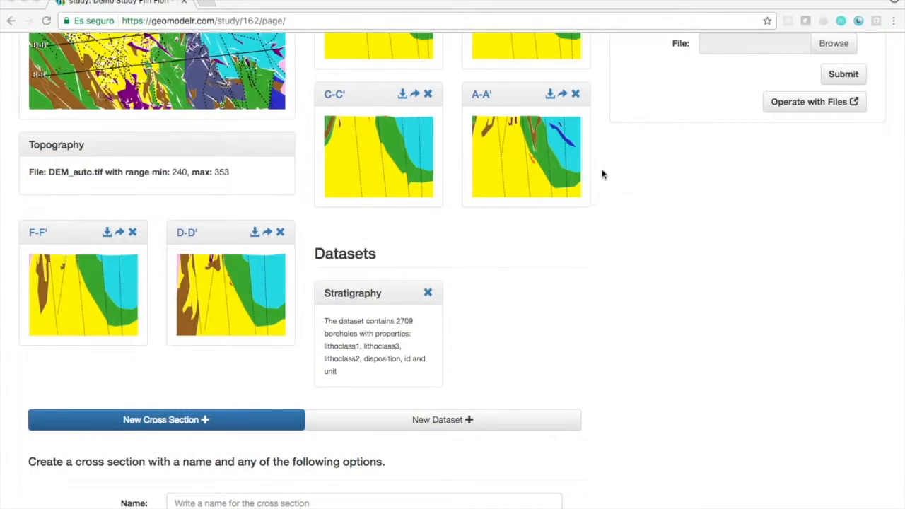
scroll(603, 175, "up", 3)
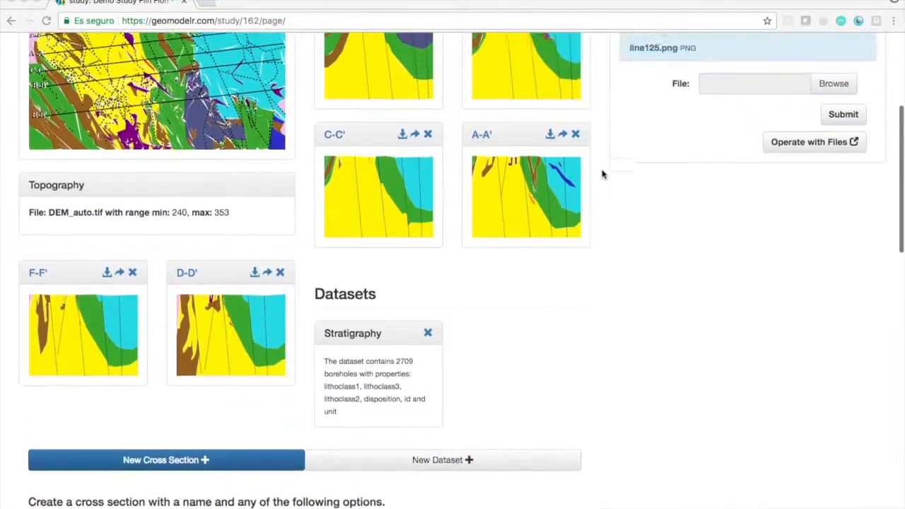
scroll(603, 174, "down", 5)
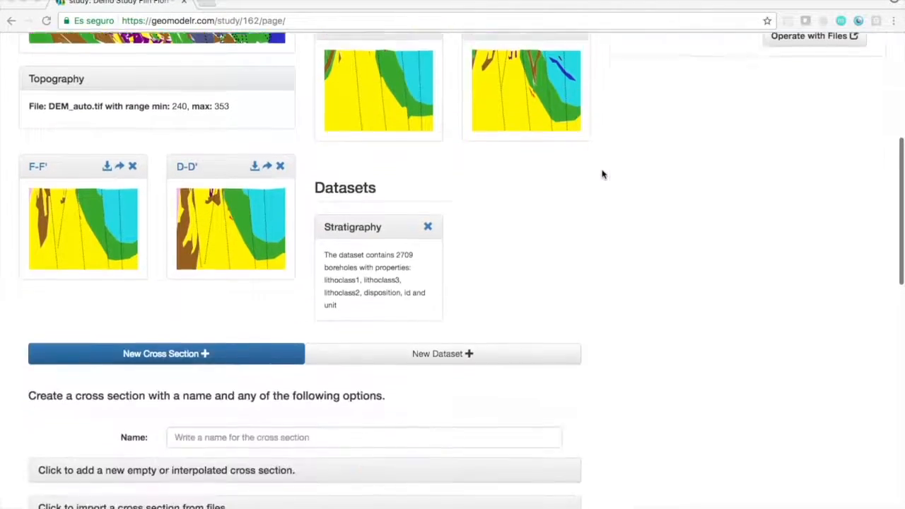
Open the study's visualizations page in a separate browser tab and view the Cross sections and map visualization in 3D.
right_click(510, 507)
left_click(459, 486)
left_click(487, 507)
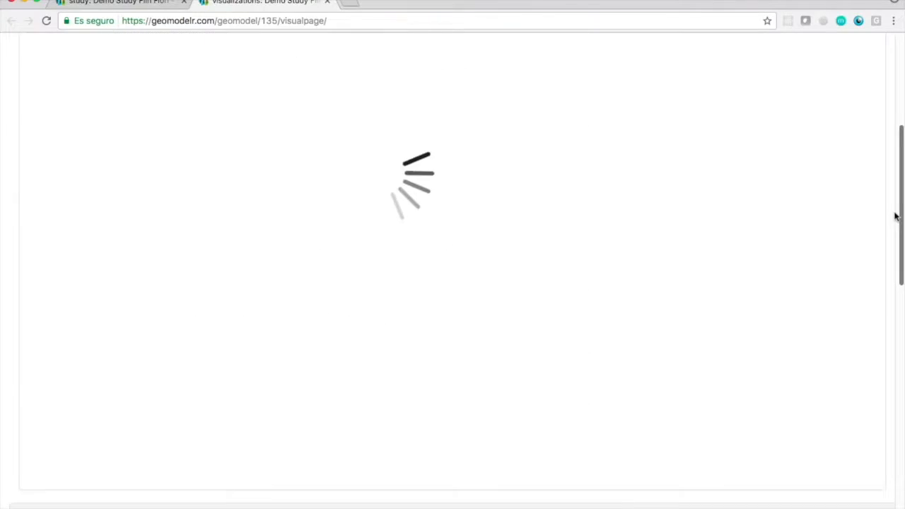
mouse_move(472, 334)
left_mouse_down()
mouse_move(406, 349)
mouse_move(521, 311)
mouse_move(571, 330)
mouse_move(594, 315)
mouse_move(646, 323)
mouse_move(630, 309)
mouse_move(615, 323)
mouse_move(677, 314)
mouse_move(501, 246)
mouse_move(446, 262)
mouse_move(565, 341)
mouse_move(472, 335)
left_mouse_up()
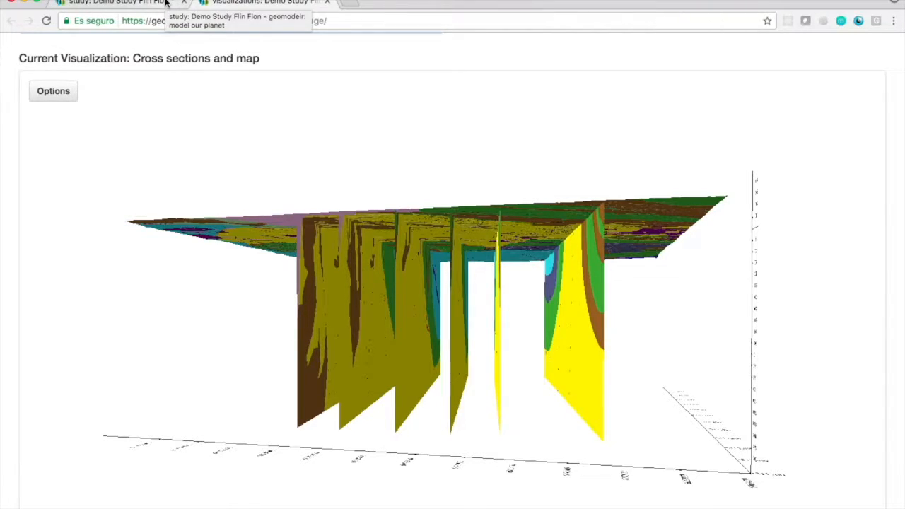
Return to the study page and choose to add a new empty or interpolated cross section.
left_click(166, 4)
scroll(576, 167, "up", 5)
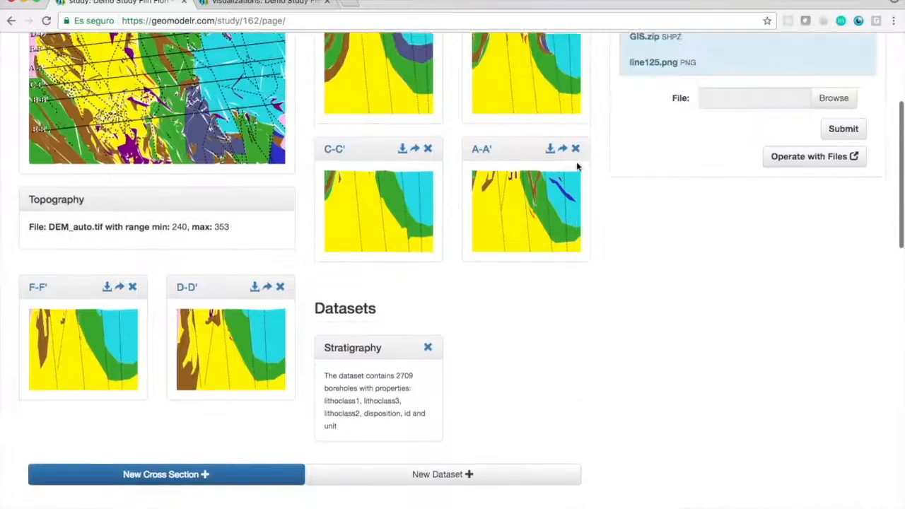
scroll(577, 167, "down", 6)
scroll(639, 245, "down", 5)
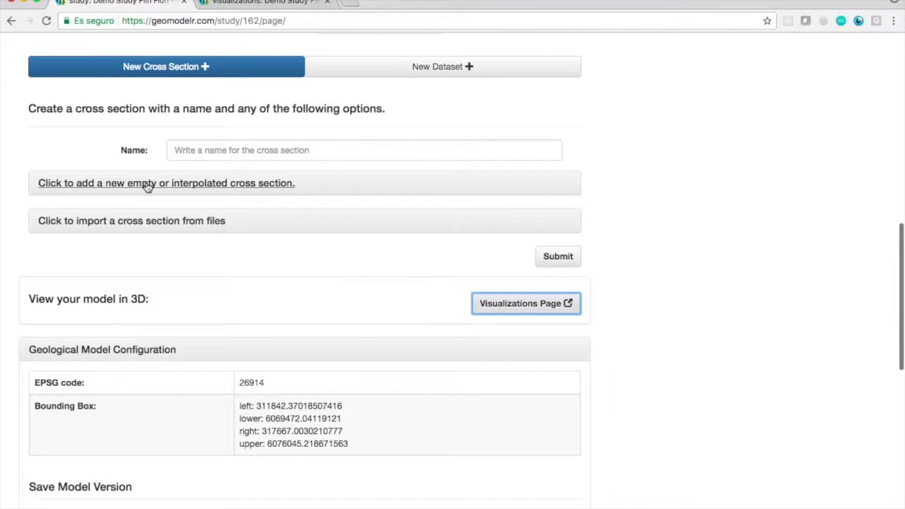
left_click(147, 186)
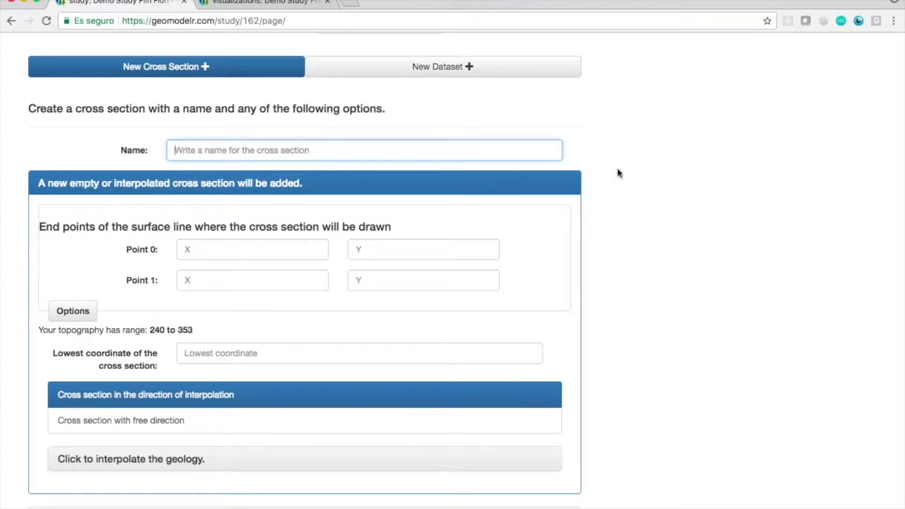
scroll(676, 201, "up", 10)
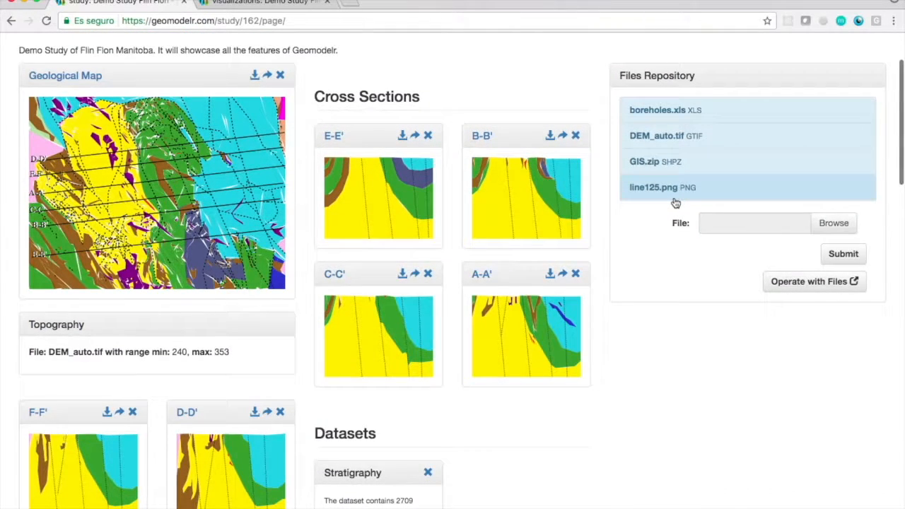
scroll(675, 203, "down", 10)
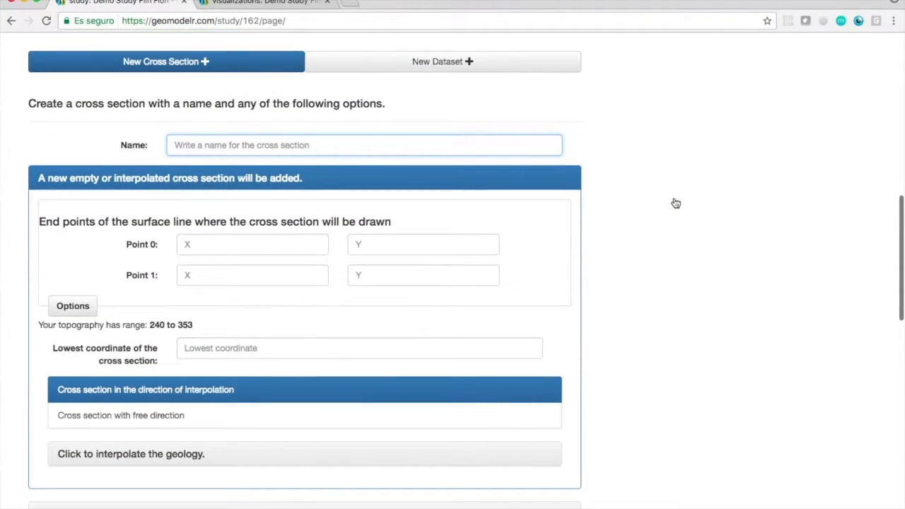
Name the new cross section side-to-side.
left_click(426, 144)
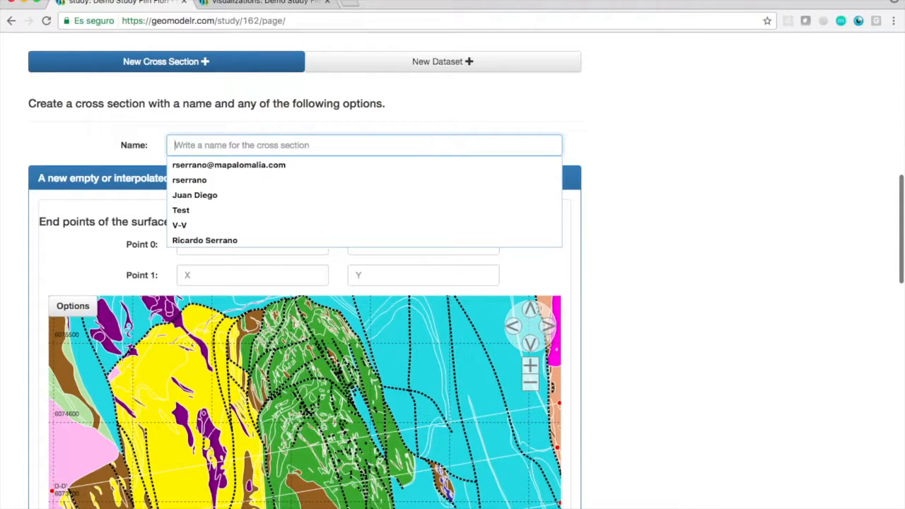
type("side to side")
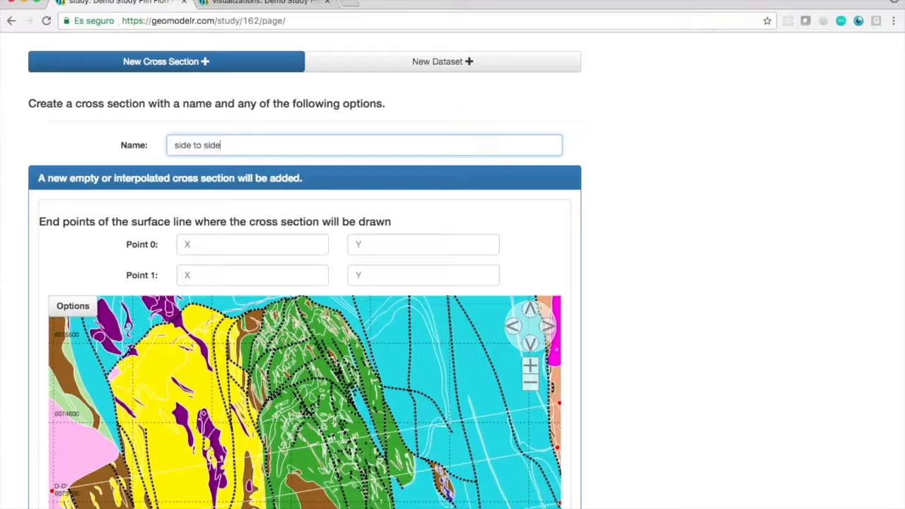
scroll(593, 173, "down", 5)
scroll(594, 180, "up", 3)
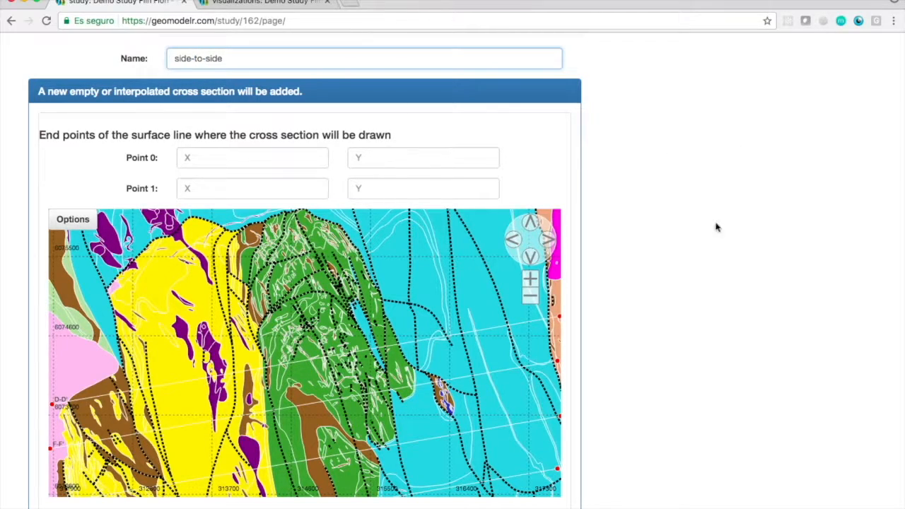
Place a free-direction section line from 311960.65625, 6074274.5 on the map's western edge to a point near its southeastern edge.
scroll(700, 223, "down", 3)
left_click(531, 206)
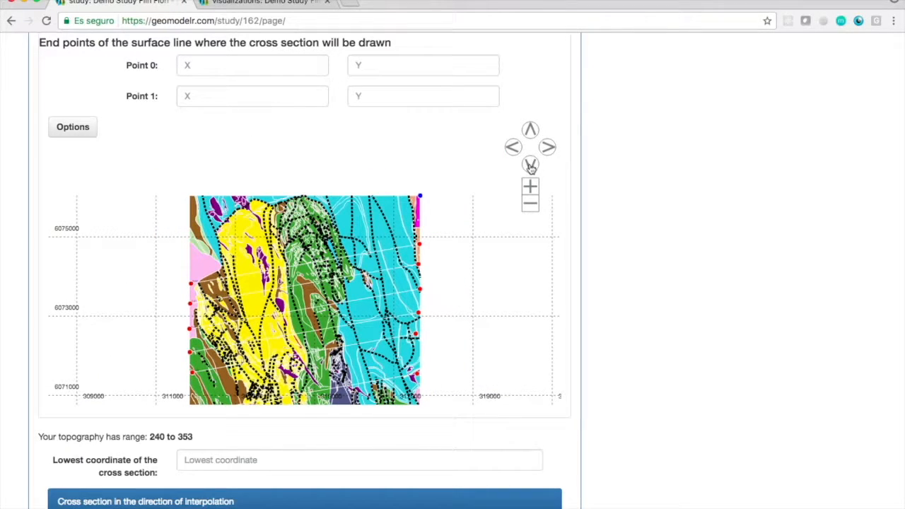
left_click(530, 205)
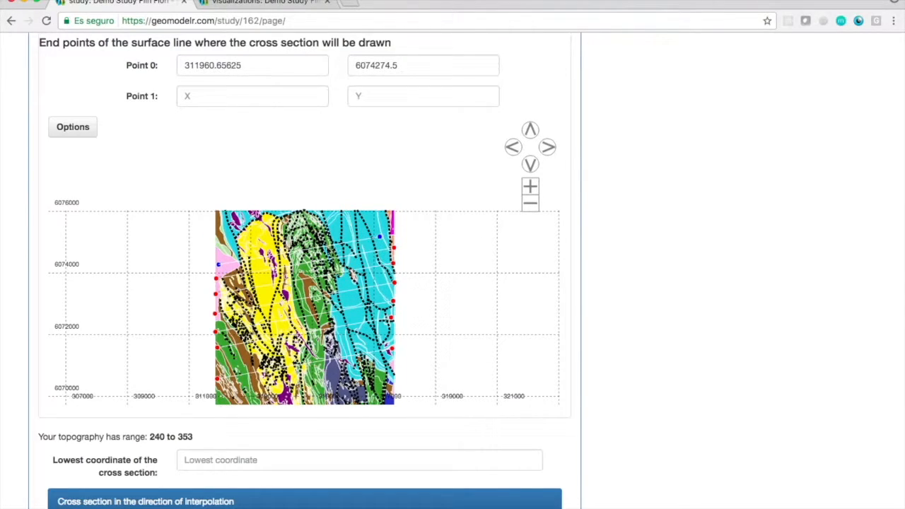
scroll(643, 316, "down", 3)
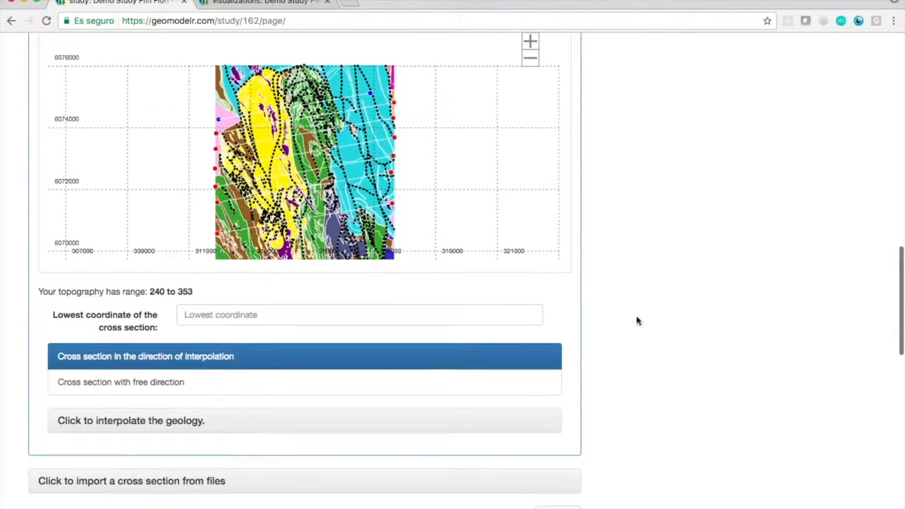
left_click(206, 383)
left_click_drag(370, 93, 322, 139)
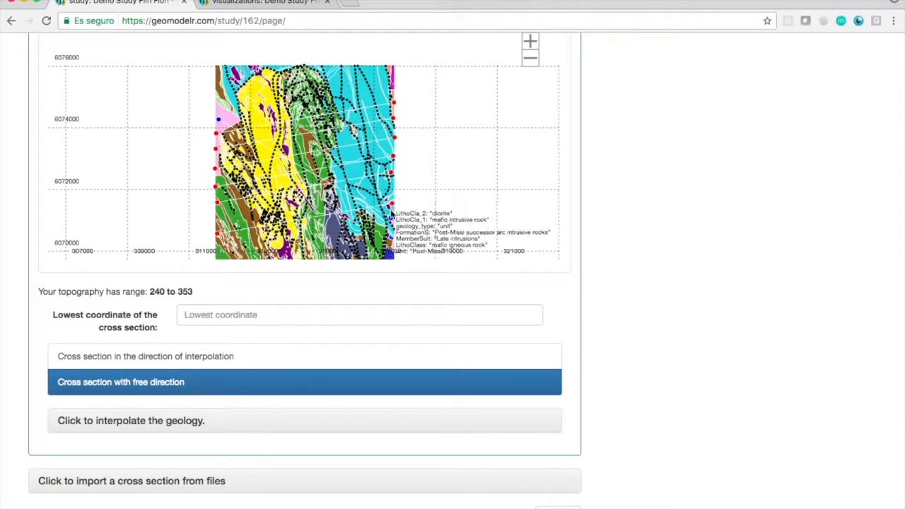
Set the lowest coordinate to -2000, choose to interpolate the geology, and submit the new cross section.
left_click(304, 316)
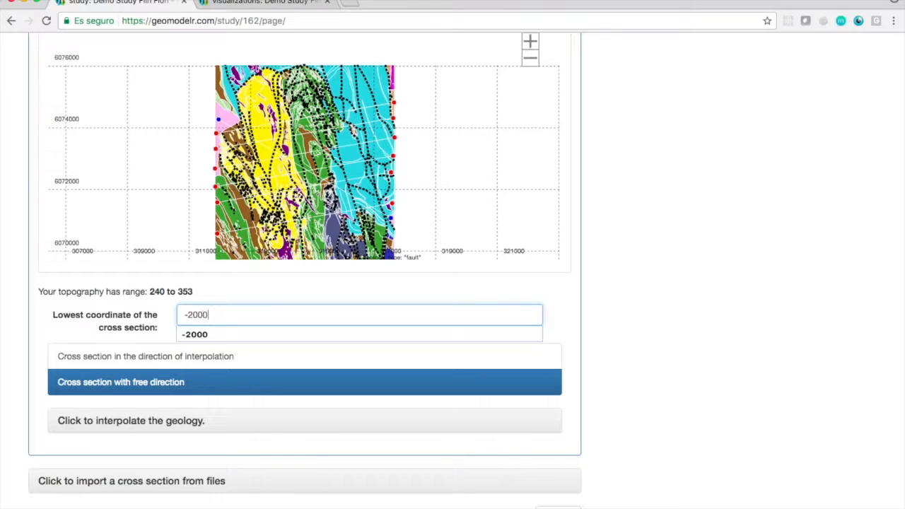
left_click(110, 424)
scroll(645, 416, "down", 3)
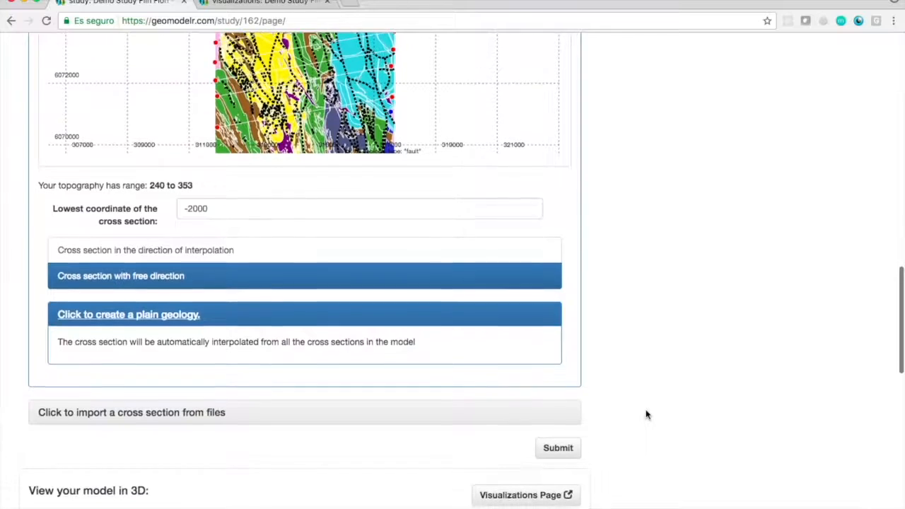
left_click(558, 448)
scroll(574, 453, "up", 15)
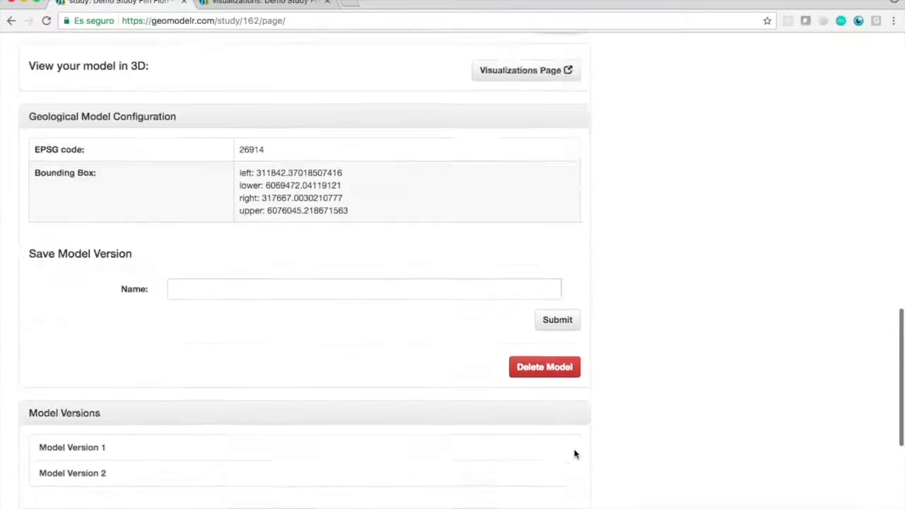
scroll(626, 424, "down", 5)
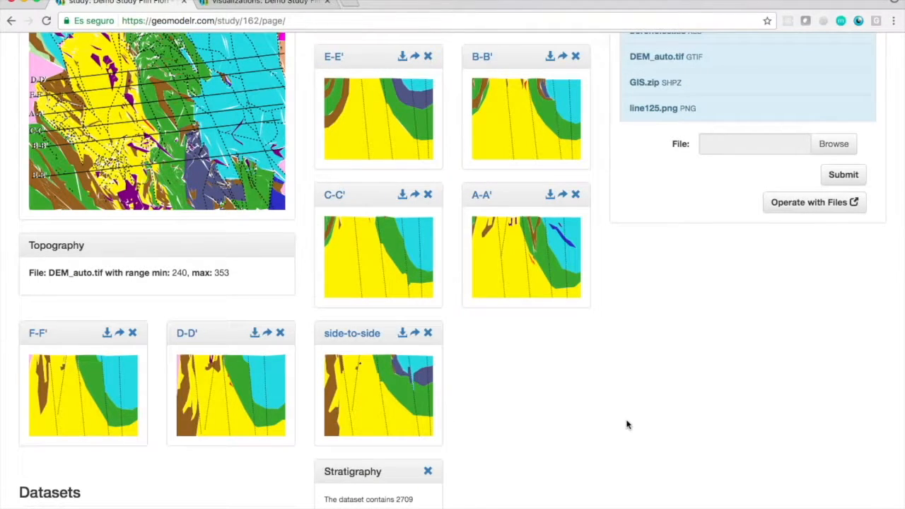
Return to the visualizations page and examine the diagonal section against the other sections and the map from different 3D angles.
left_click(292, 8)
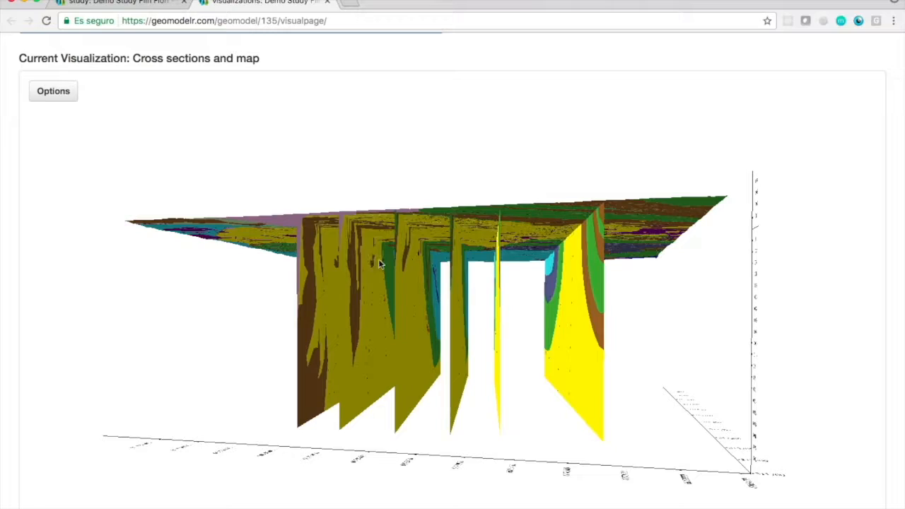
left_click_drag(373, 259, 338, 306)
left_click_drag(402, 291, 291, 279)
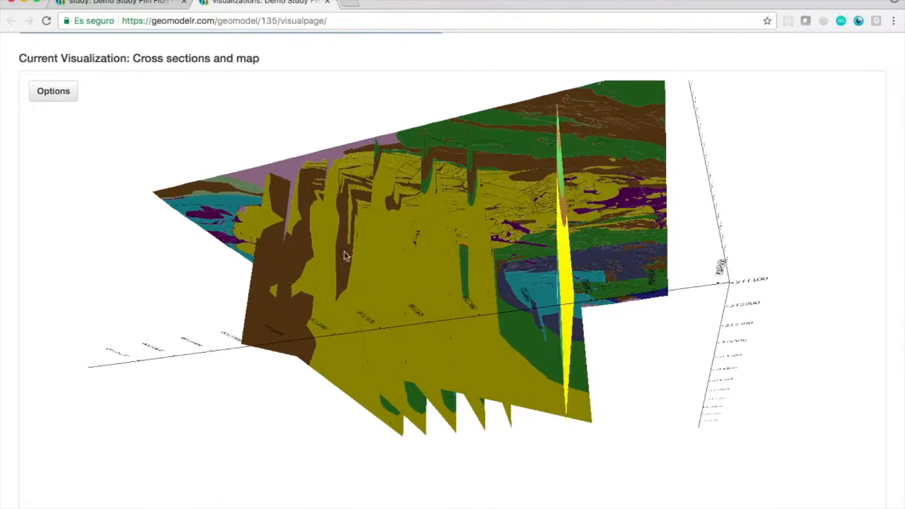
scroll(506, 273, "up", 5)
left_click_drag(505, 273, 274, 259)
scroll(502, 240, "down", 8)
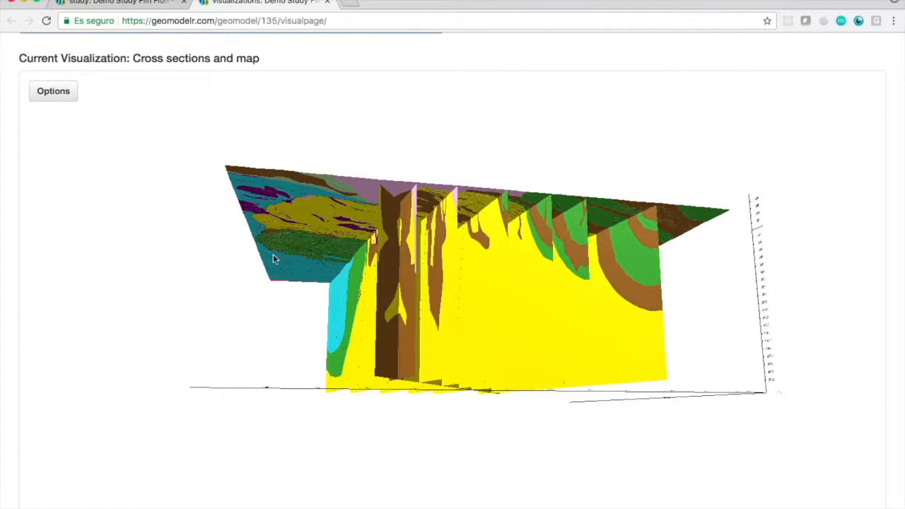
Hide sections E-E', C-C' and F-F' in the 3D visualization and rotate the model to inspect the remaining sections.
left_click(53, 91)
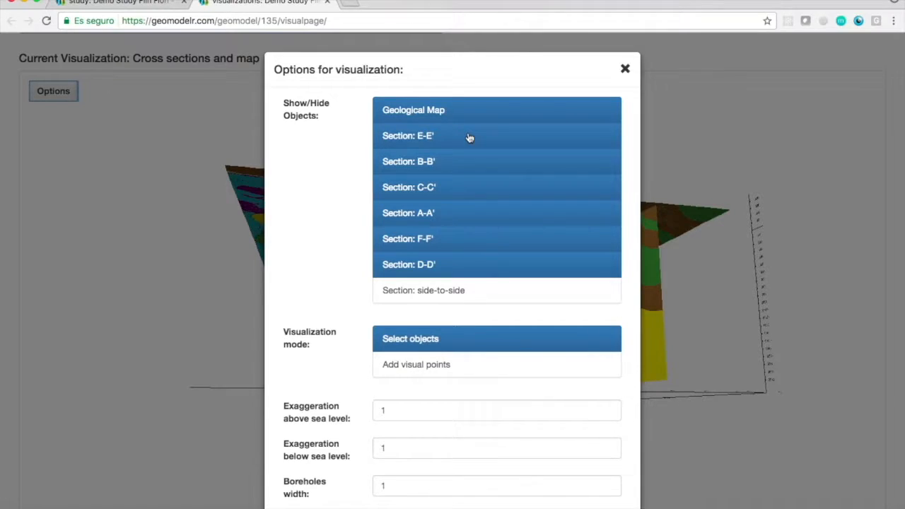
left_click(469, 137)
left_click(480, 187)
left_click(480, 238)
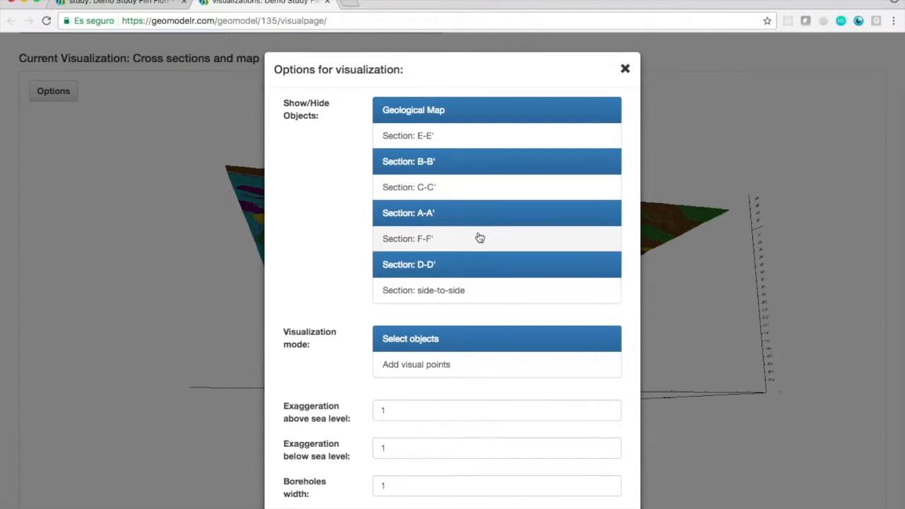
left_click(626, 70)
left_click_drag(479, 267, 429, 264)
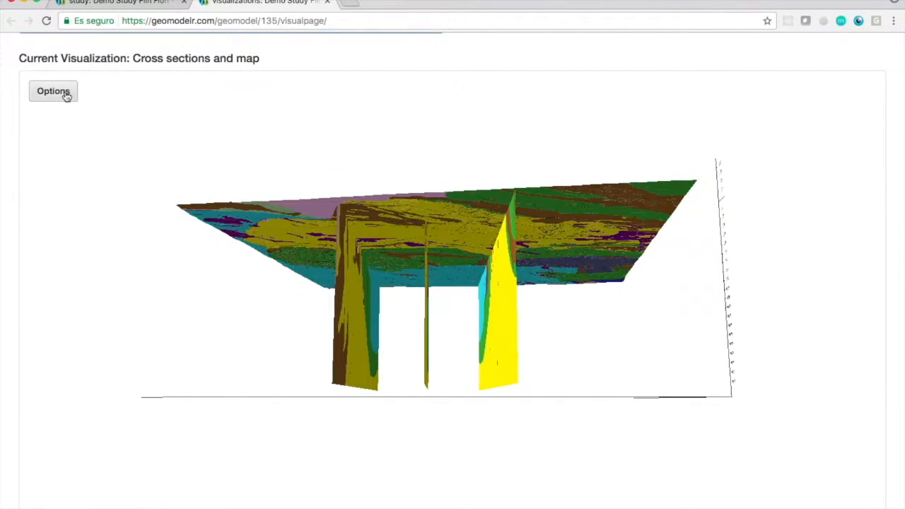
Show the side-to-side section in the 3D view and examine how it crosses the remaining sections.
left_click(66, 95)
left_click(423, 288)
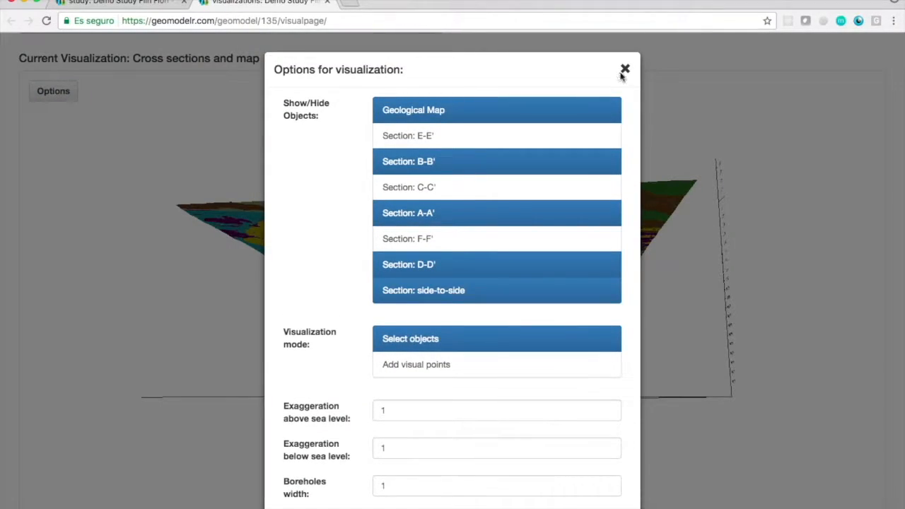
left_click(625, 70)
left_click_drag(381, 293, 577, 242)
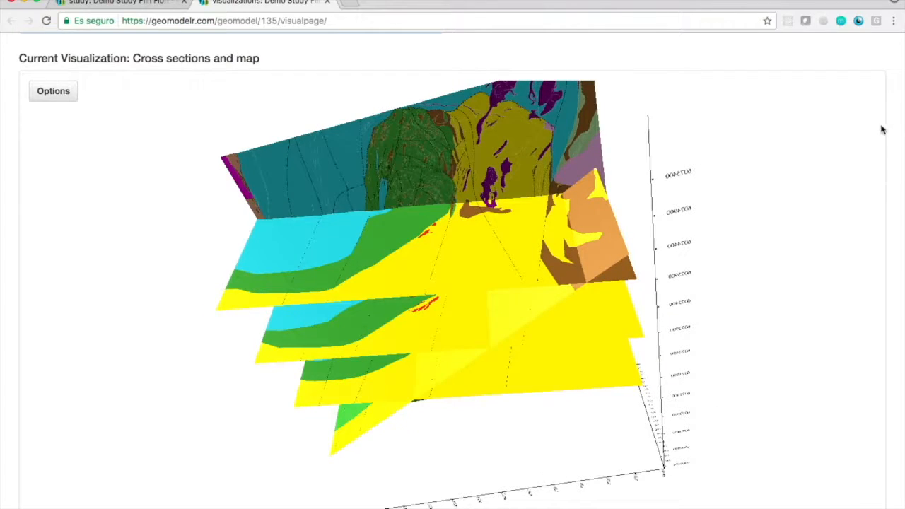
Load the Faults-Boreholes-Sections visualization and examine the faults, boreholes and sections from different angles.
scroll(900, 138, "up", 3)
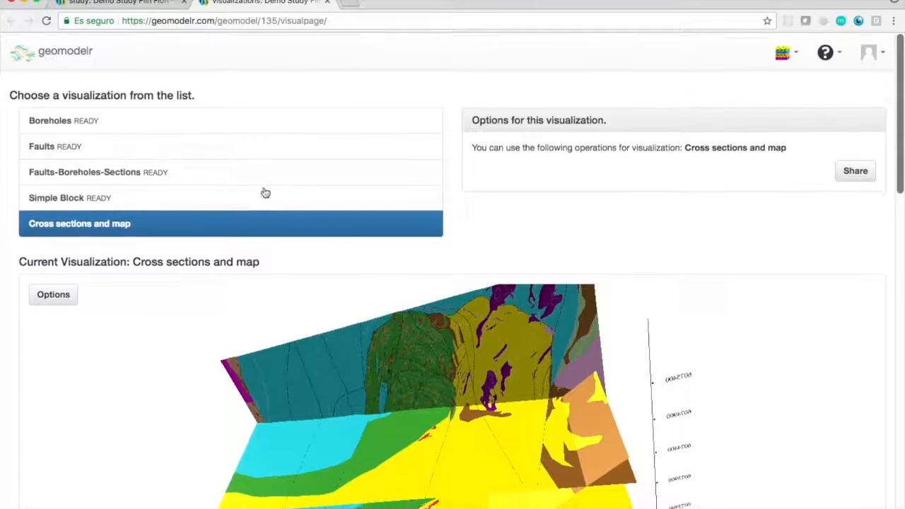
left_click(184, 174)
scroll(895, 206, "down", 5)
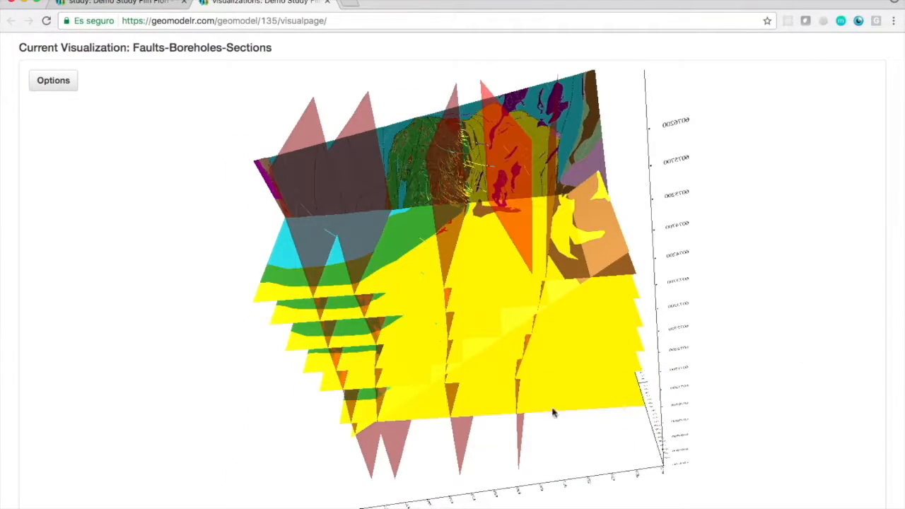
left_click_drag(459, 327, 637, 253)
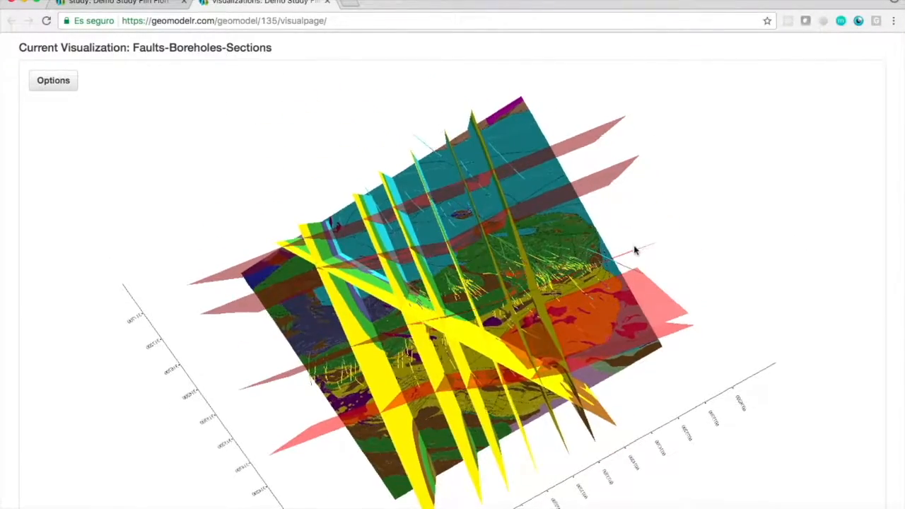
Return to the study page, name a new cross section G-G', and choose to add it as an empty or interpolated section.
key("super+w")
scroll(460, 149, "down", 10)
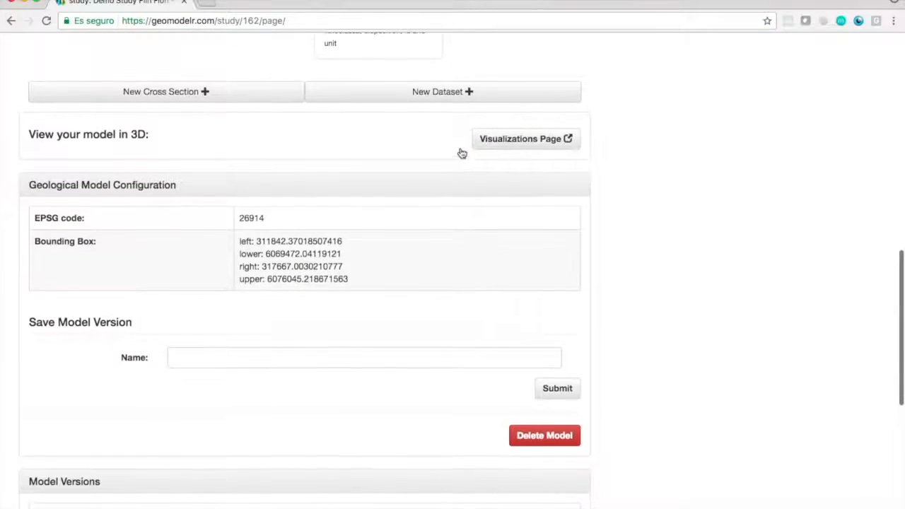
left_click(183, 91)
left_click(312, 179)
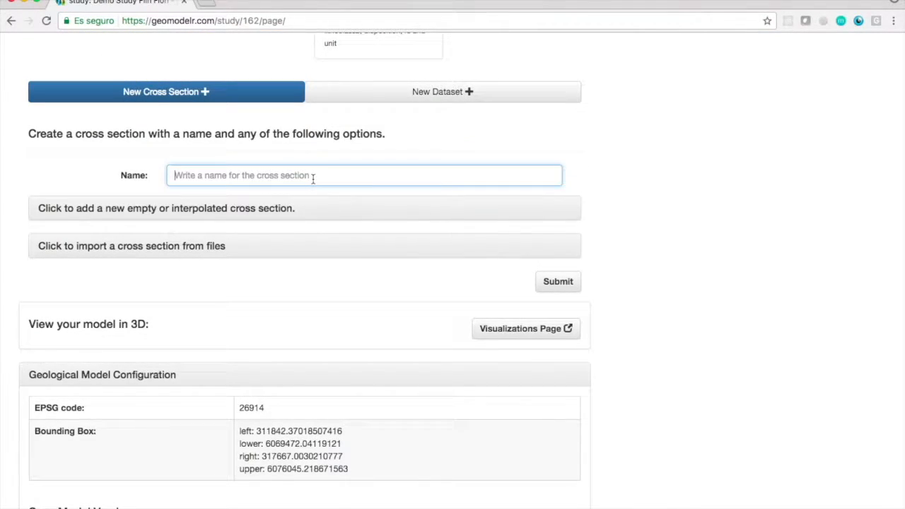
type("G-")
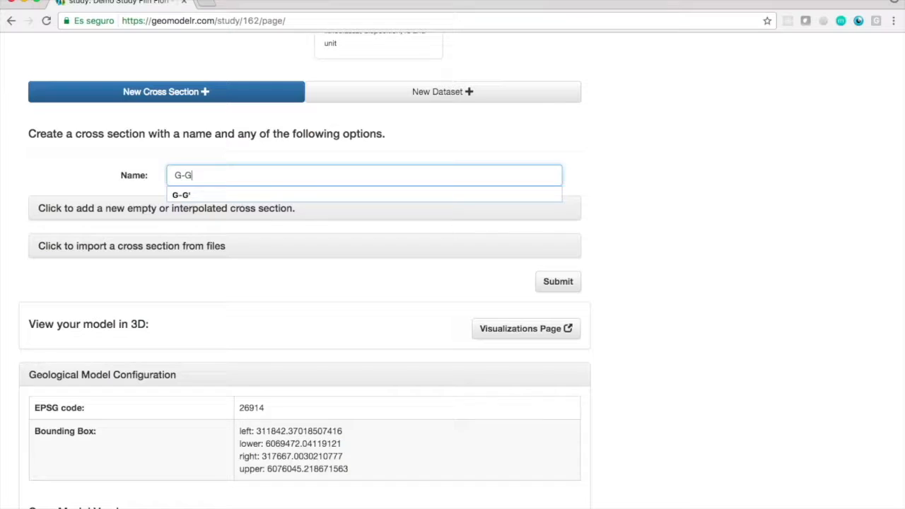
type("G'")
left_click(106, 206)
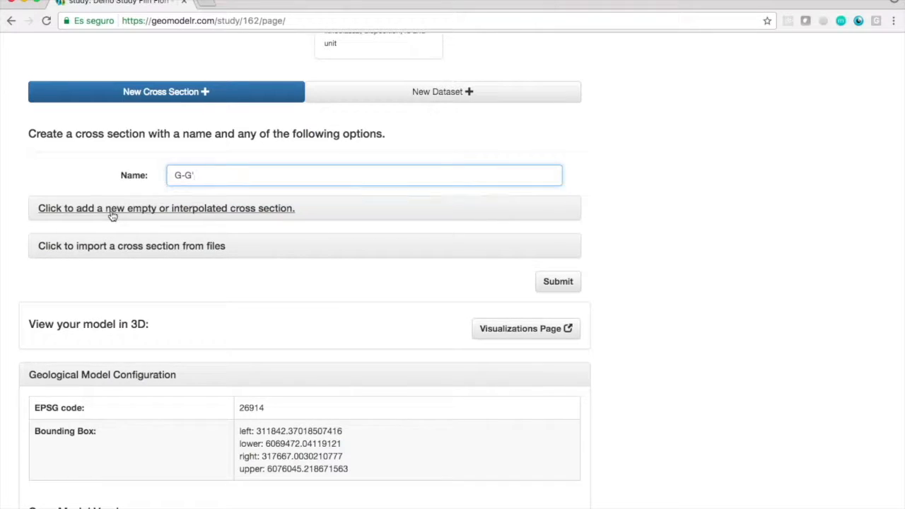
Place the section line on the map from 311861.90625, 6071637.5 to 317648.3385836969, 6072639.858445156.
scroll(486, 233, "down", 3)
left_click(531, 219)
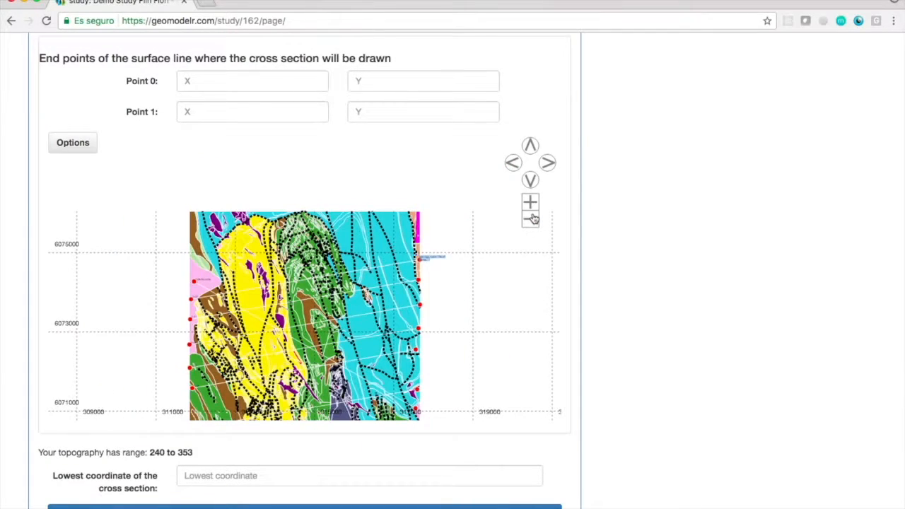
left_click(531, 180)
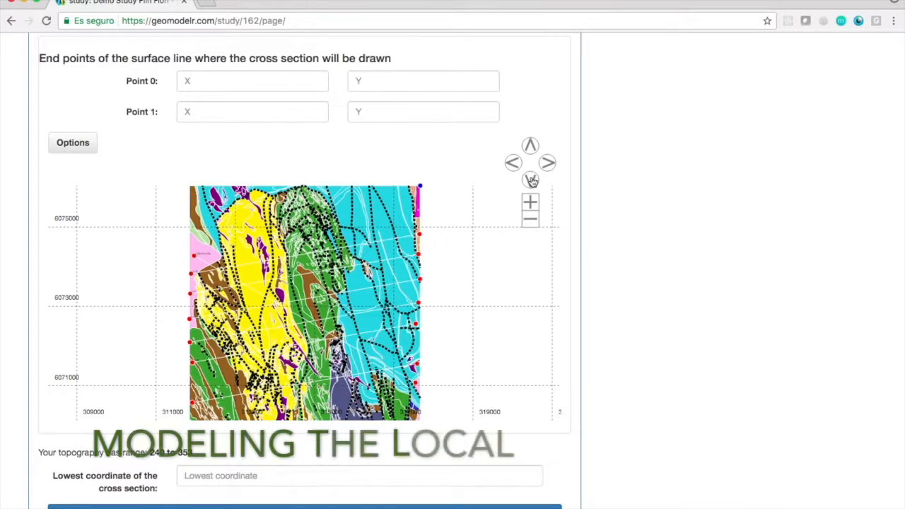
left_click(531, 204)
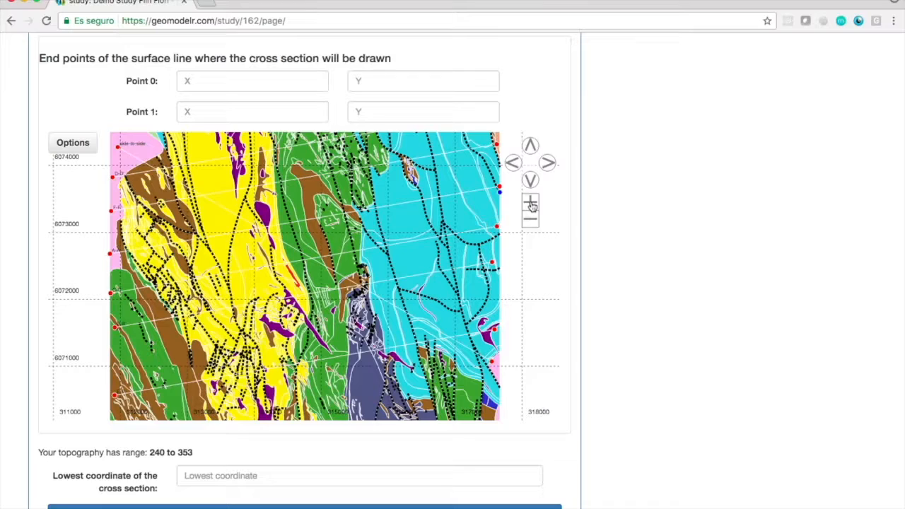
left_click(532, 203)
left_click(531, 219)
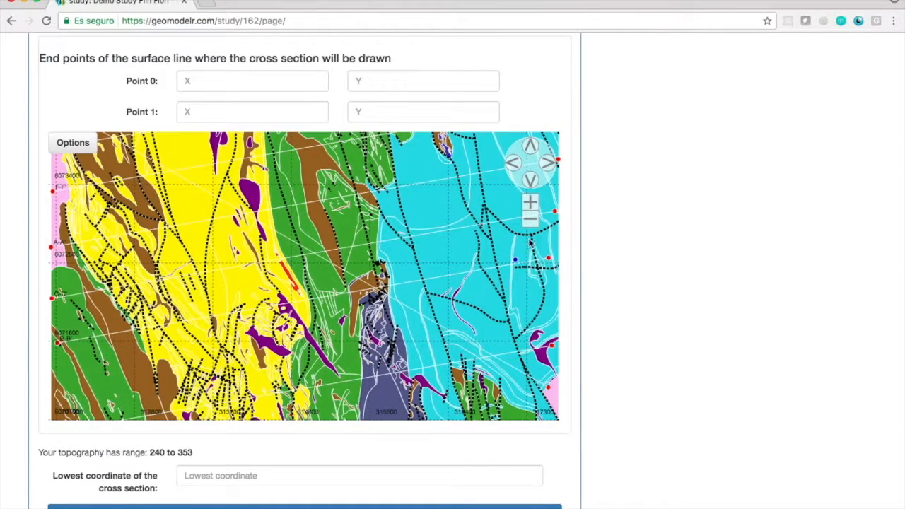
left_click(531, 222)
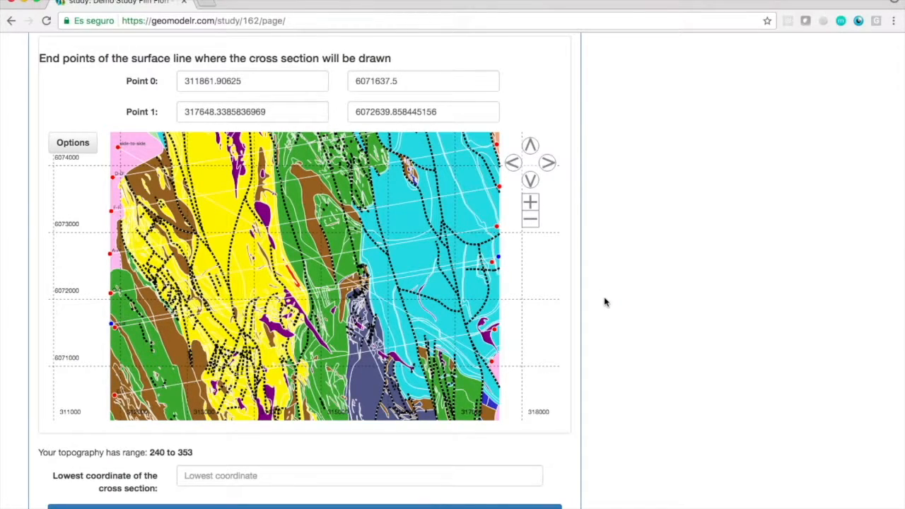
Set the lowest coordinate to -2000, interpolate the geology with automatically selected sections, and submit the G-G' cross section.
scroll(604, 296, "down", 2)
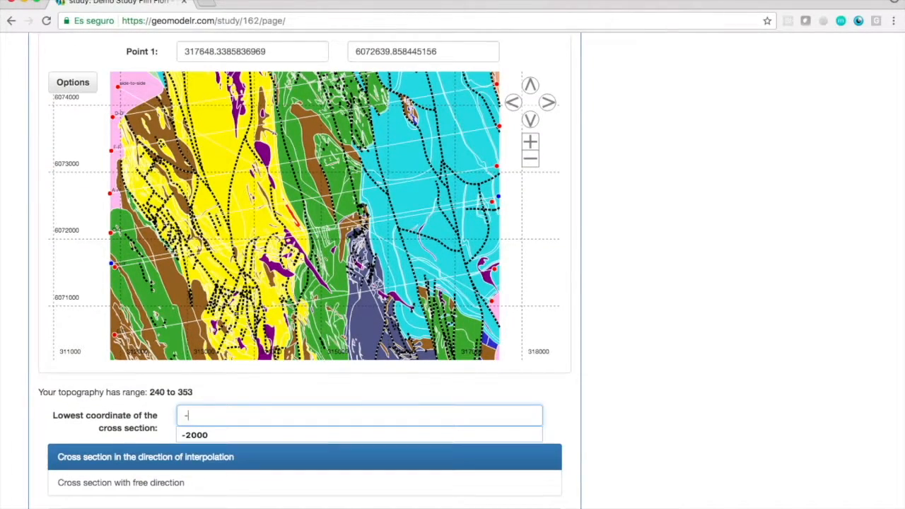
scroll(621, 393, "down", 4)
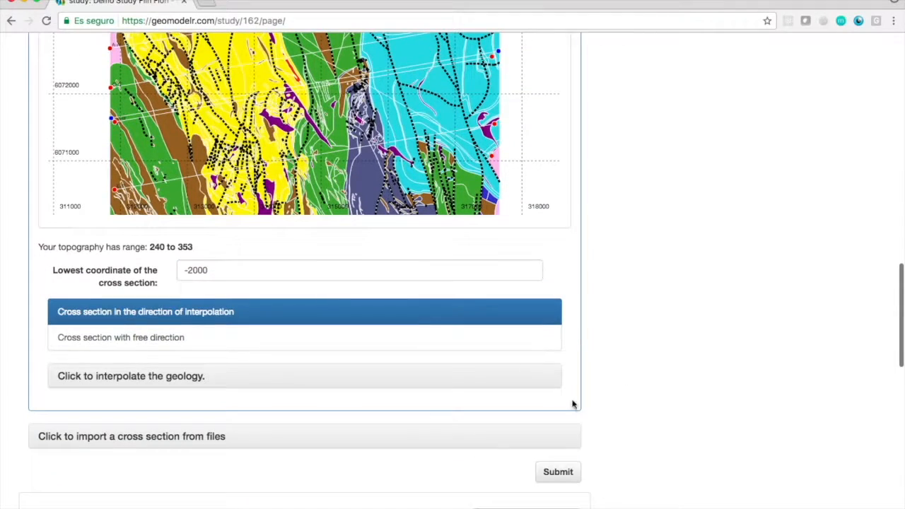
left_click(130, 377)
scroll(637, 336, "down", 7)
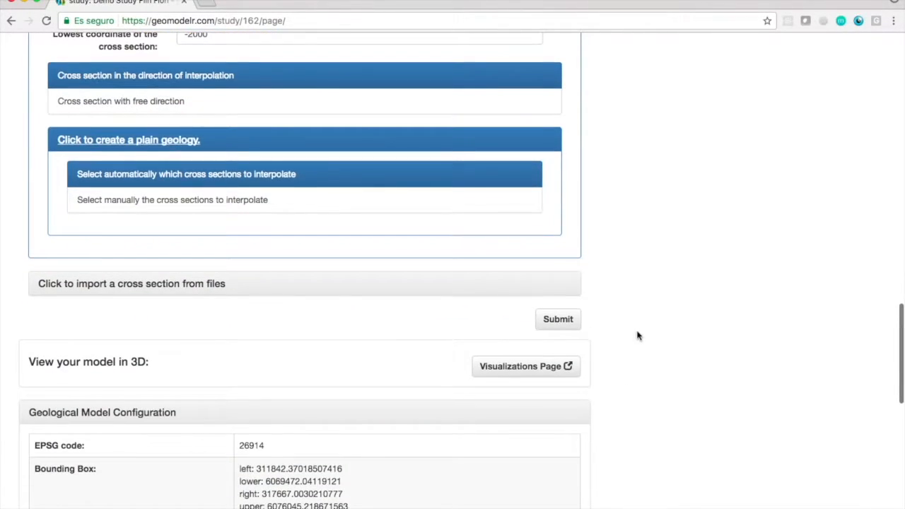
scroll(557, 328, "down", 15)
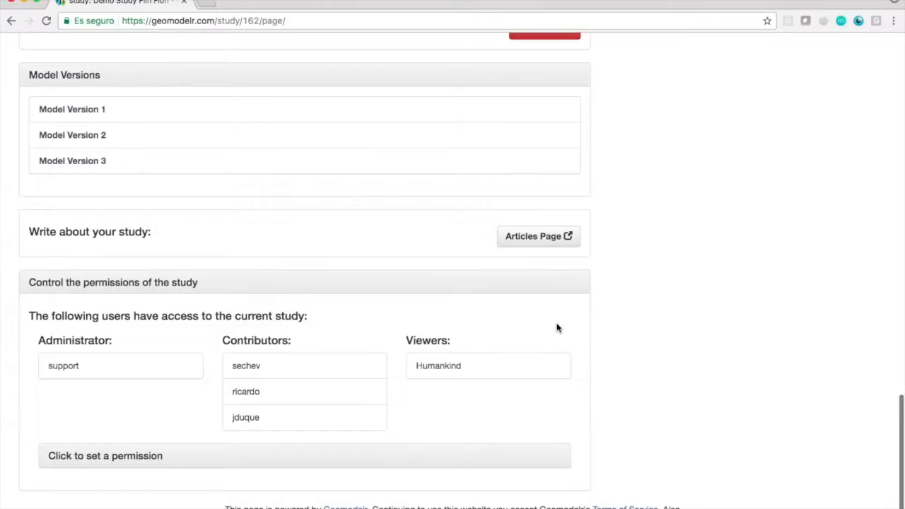
scroll(602, 304, "up", 20)
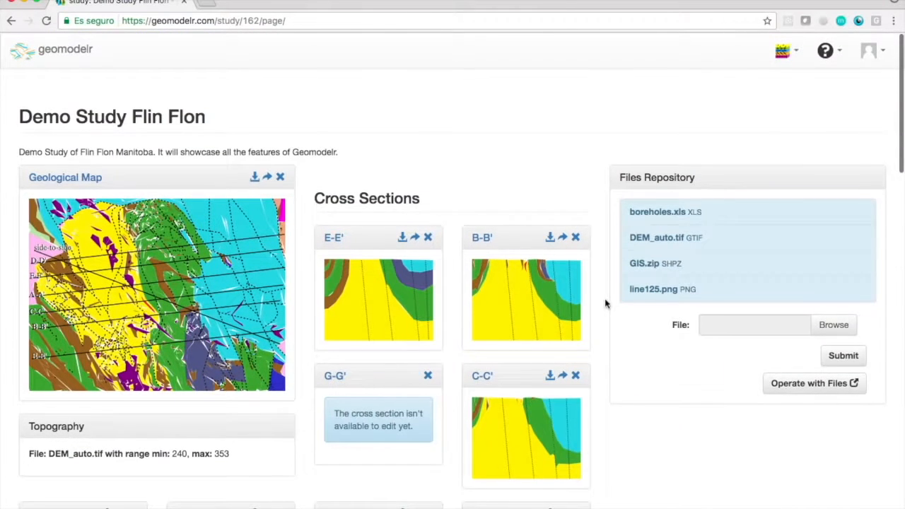
Open cross section G-G' in the geology editor and bring up the dataset projection settings for its vector layers.
left_click(337, 331)
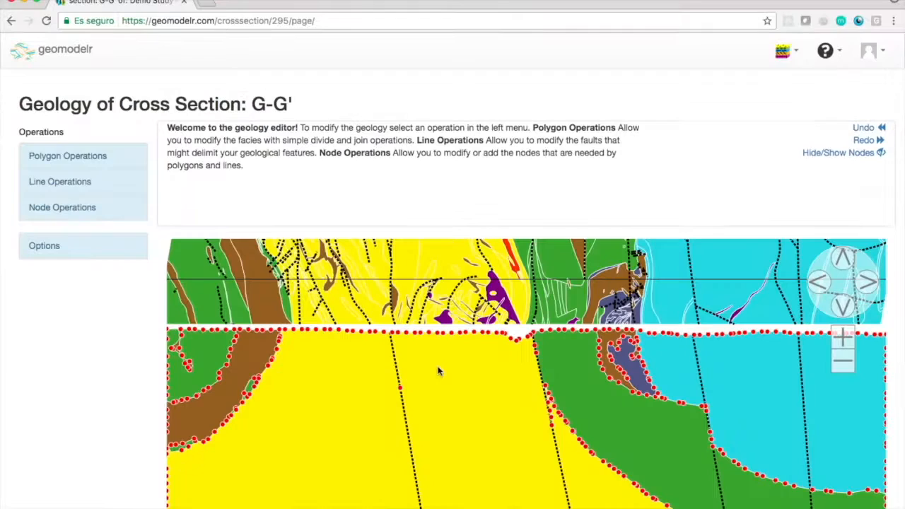
scroll(63, 328, "down", 2)
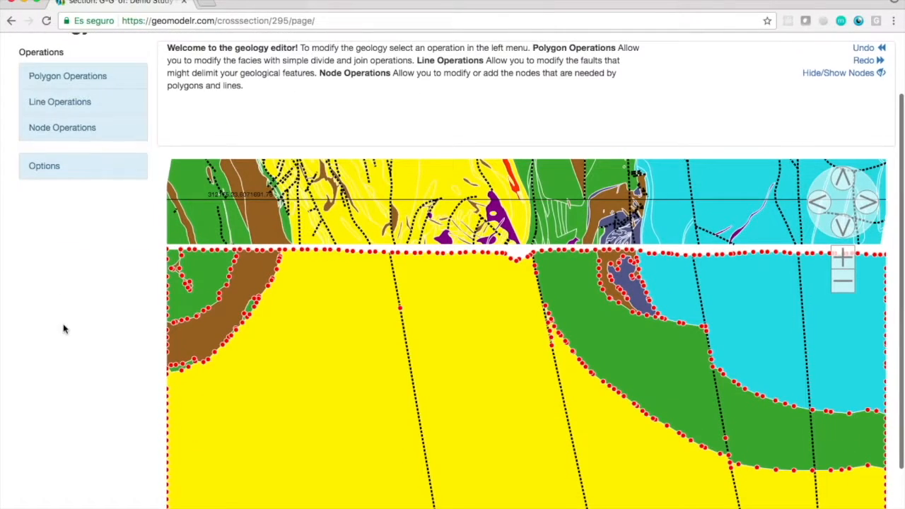
left_click(99, 156)
left_click(71, 283)
left_click(71, 397)
left_click(821, 203)
left_click(464, 149)
Add a Stratigraphy dataset projection named 10m, limited to a maximum distance of 10.
left_click(421, 330)
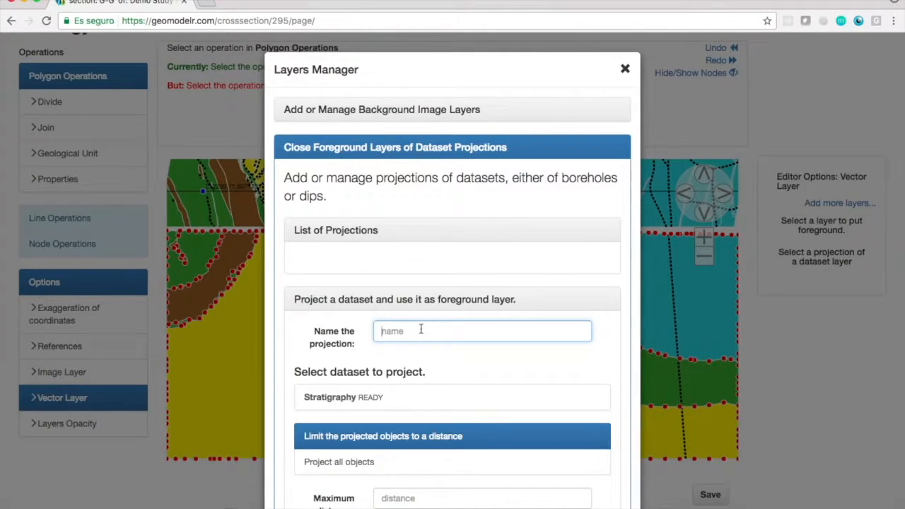
left_click(415, 396)
left_click(437, 498)
type("10")
scroll(531, 424, "down", 3)
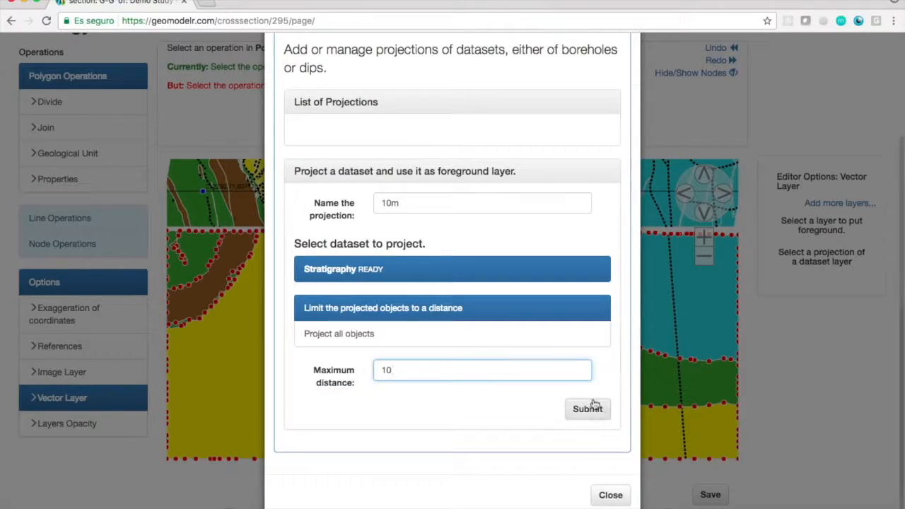
left_click(586, 410)
Add a second Stratigraphy dataset projection named 50m, limited to a maximum distance of 50.
left_click(444, 279)
type("50m")
left_click(396, 345)
left_click(438, 446)
type("50")
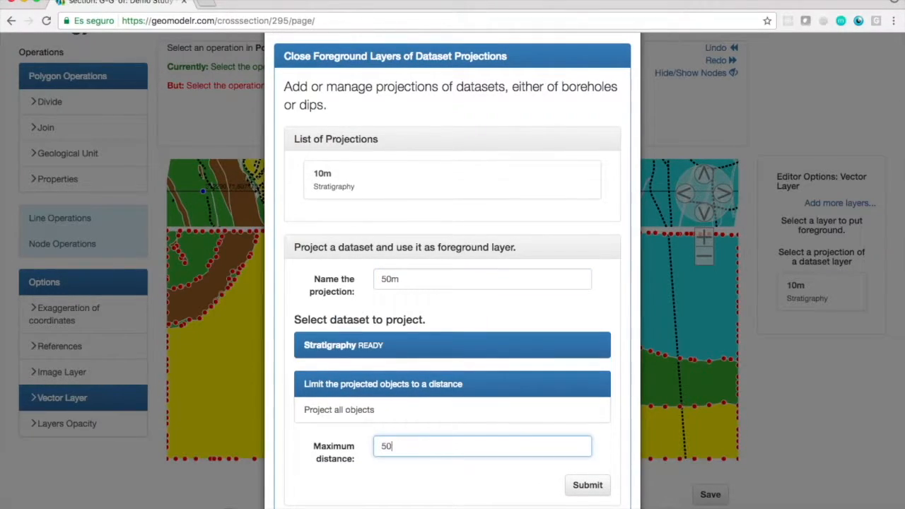
left_click(588, 485)
Compare the 10m and 50m projections on the section, keeping 10m as the foreground layer near the surface depression.
left_click(818, 303)
left_click(819, 290)
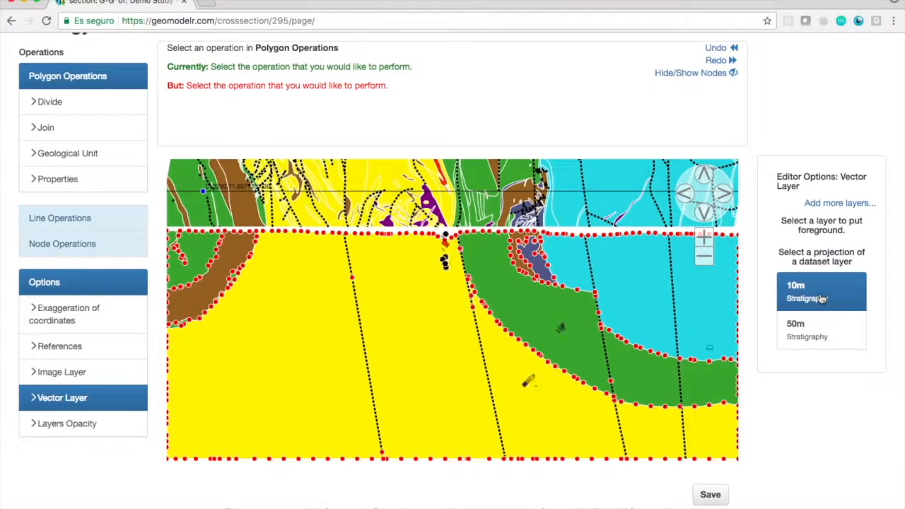
left_click(797, 329)
left_click(703, 236)
left_click(703, 174)
left_click(703, 237)
left_click(800, 294)
Divide the yellow polygon with an arc around the red borehole intervals below the surface depression, ending at surface nodes.
left_click(51, 101)
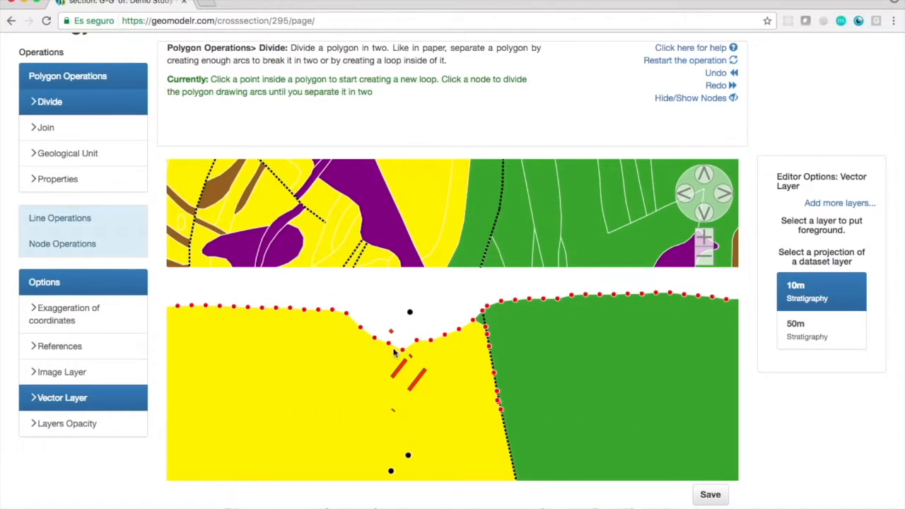
scroll(388, 348, "up", 1)
scroll(389, 349, "up", 1)
left_click(45, 327)
left_click(843, 224)
scroll(790, 425, "down", 2)
left_click(843, 167)
left_click(843, 268)
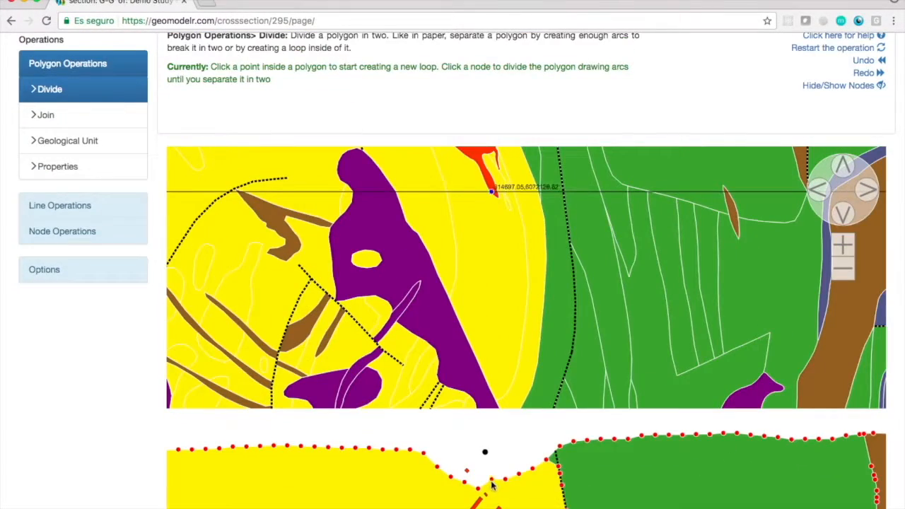
left_click(492, 481)
left_click(488, 486)
left_click(476, 496)
scroll(476, 495, "down", 2)
left_click(457, 368)
left_click(464, 388)
left_click(466, 398)
left_click(466, 405)
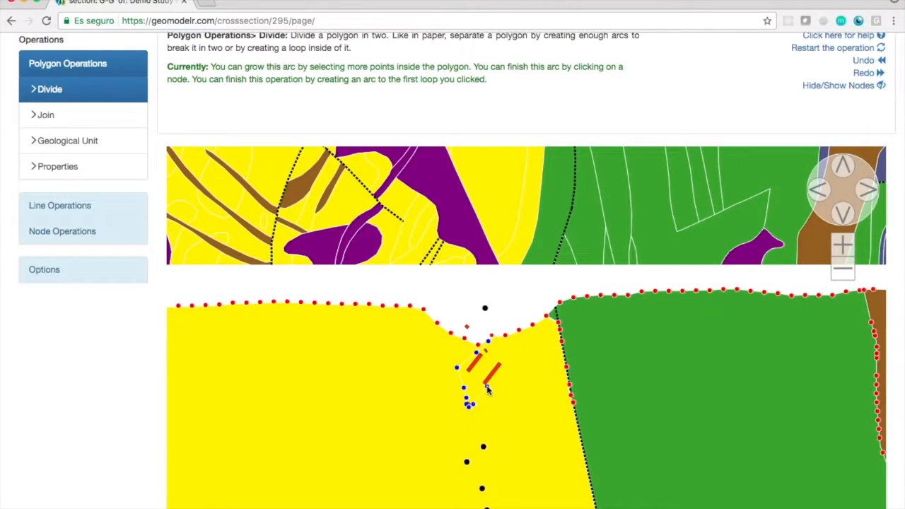
left_click(505, 338)
Refine the divided area below the surface depression with node, Divide and Join operations.
left_click(62, 231)
left_click(57, 141)
left_click(499, 443)
left_click(81, 64)
left_click(60, 89)
left_click(499, 444)
left_click(57, 115)
left_click(502, 451)
Assign a geological unit to the newly divided area of the G-G' section.
left_click(68, 141)
left_click(788, 420)
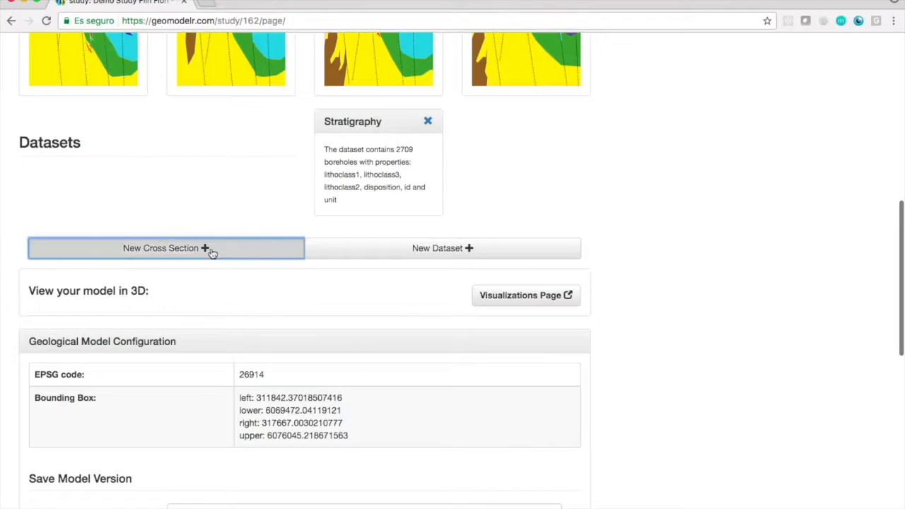
left_click(210, 251)
Name another new cross section H-H' and choose to add it as an empty or interpolated section.
scroll(649, 260, "down", 1)
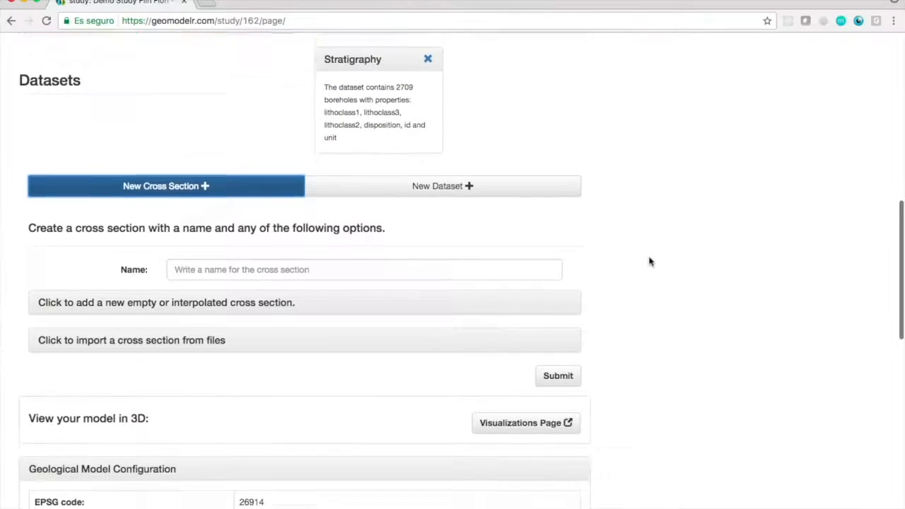
left_click(364, 264)
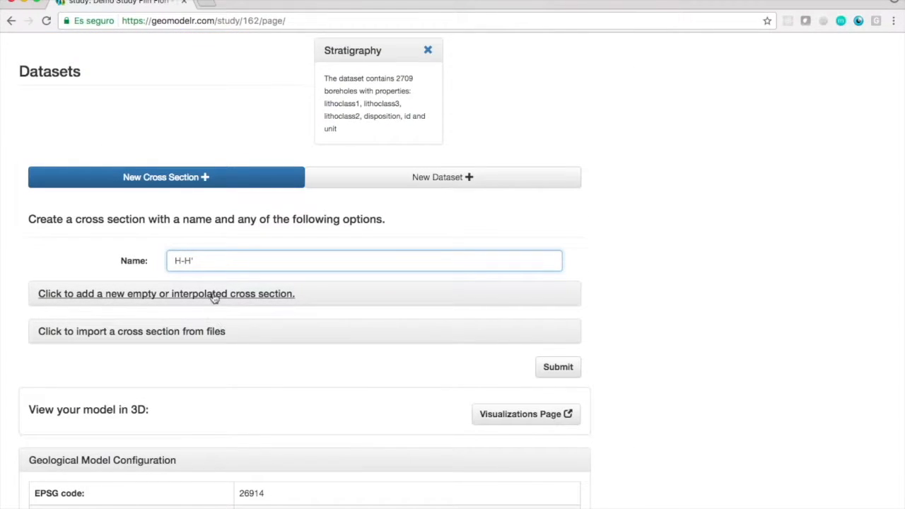
left_click(214, 294)
scroll(639, 304, "down", 3)
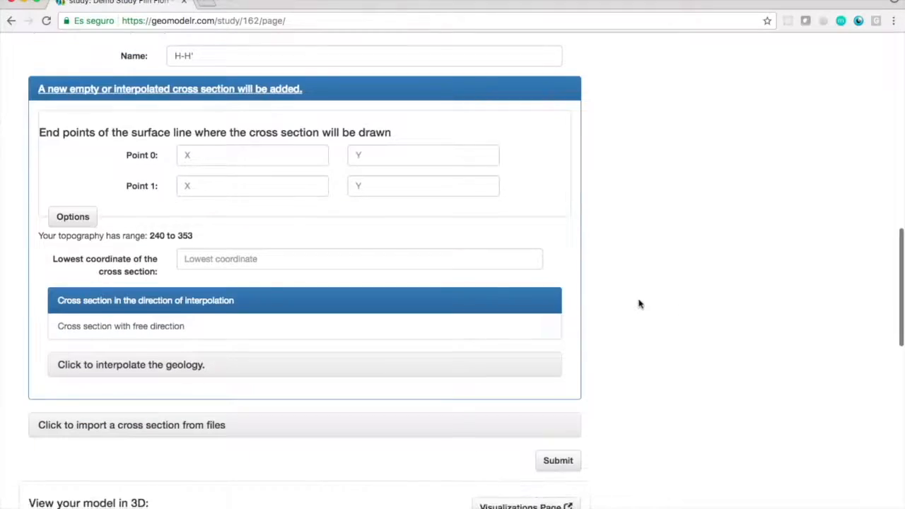
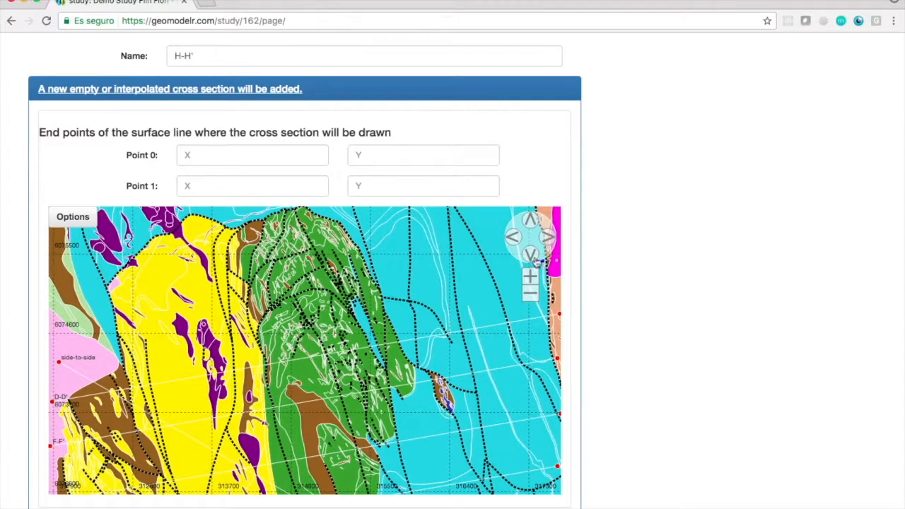
Set the end points of section H-H' to about (311863.78, 6071863.5) and (317638.33, 6072863.80) on the map.
left_click(537, 261)
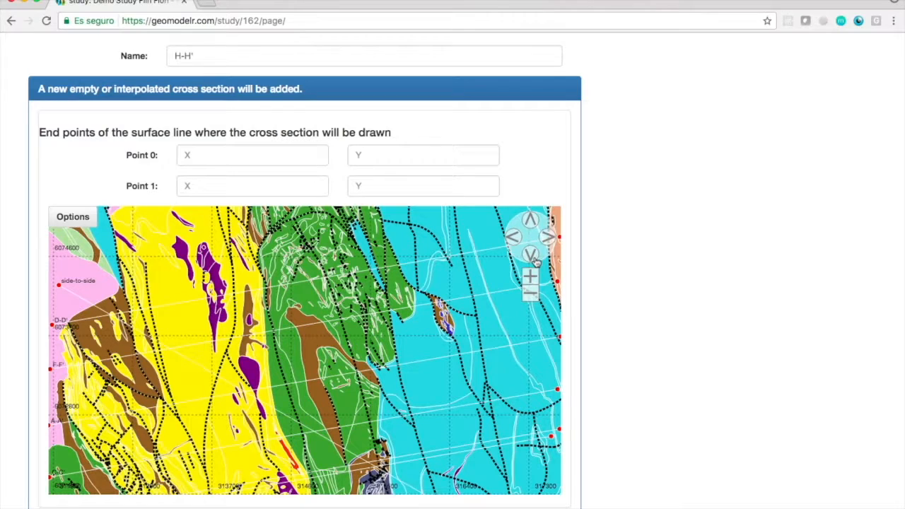
left_click(537, 261)
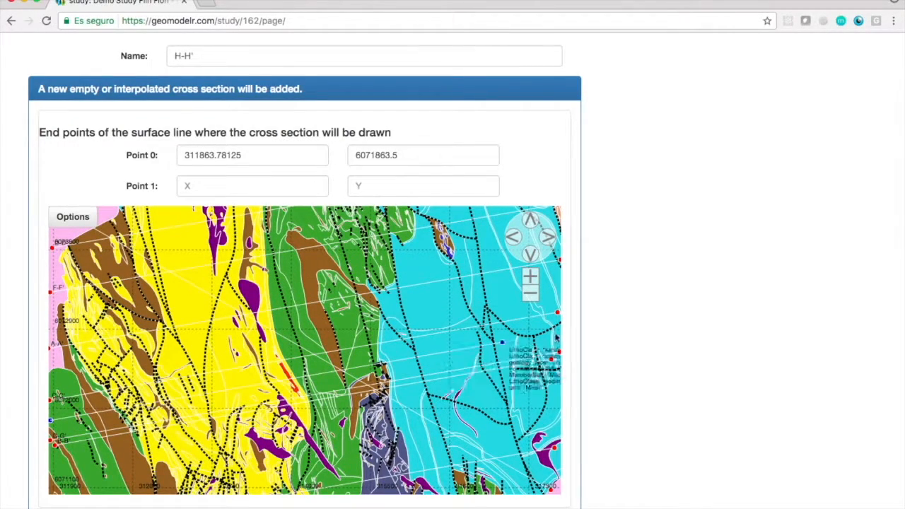
scroll(679, 347, "up", 1)
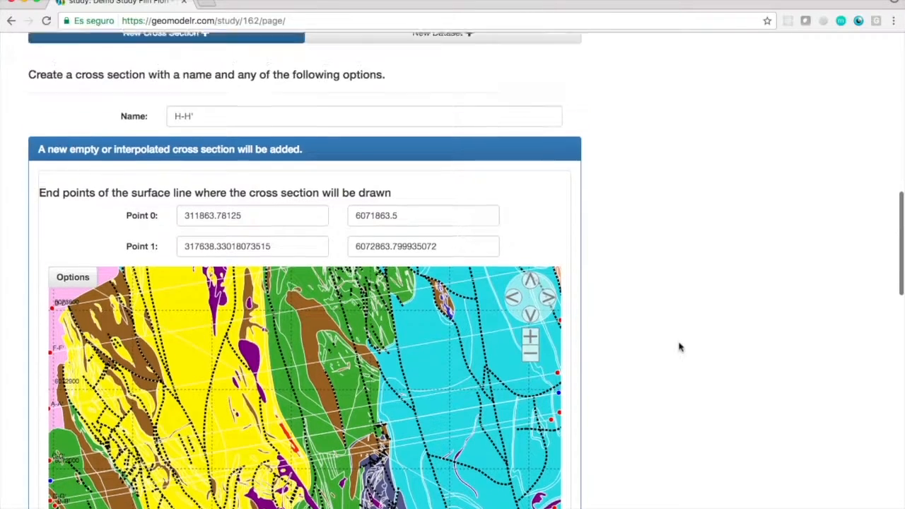
Set the lowest coordinate of section H-H' to -2000, enable geology interpolation with automatically selected sections, and submit it.
scroll(679, 347, "down", 3)
left_click(393, 375)
type("-20")
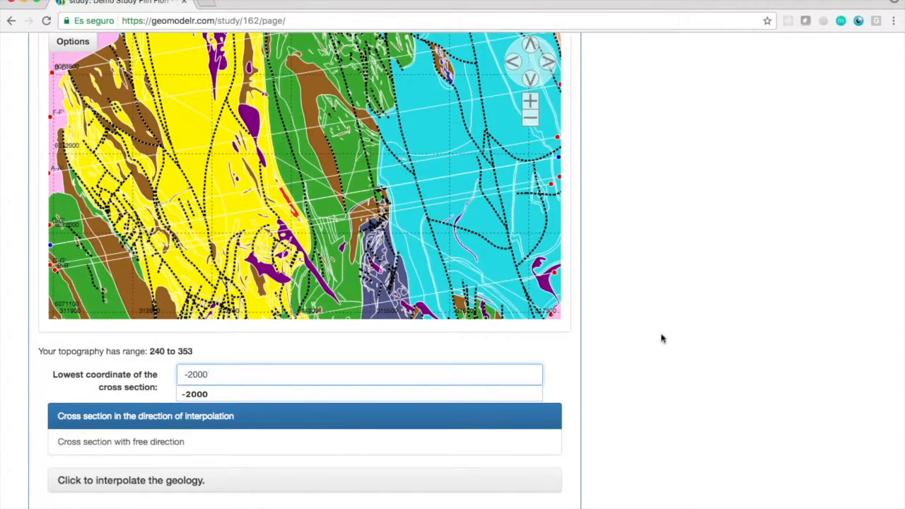
type("00")
scroll(240, 392, "down", 2)
left_click(241, 392)
scroll(597, 415, "down", 5)
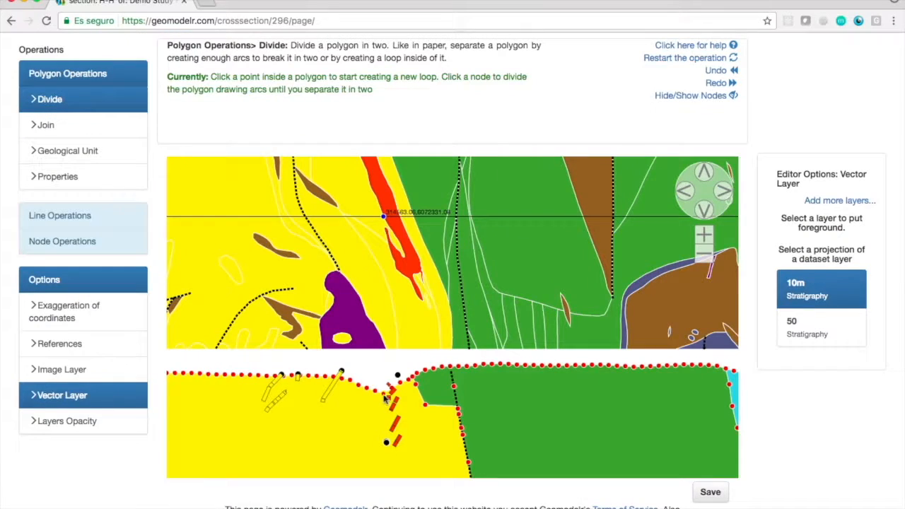
Divide the yellow polygon of H-H' with an arc around the red borehole intervals below the surface depression, ending at a surface node.
left_click(385, 402)
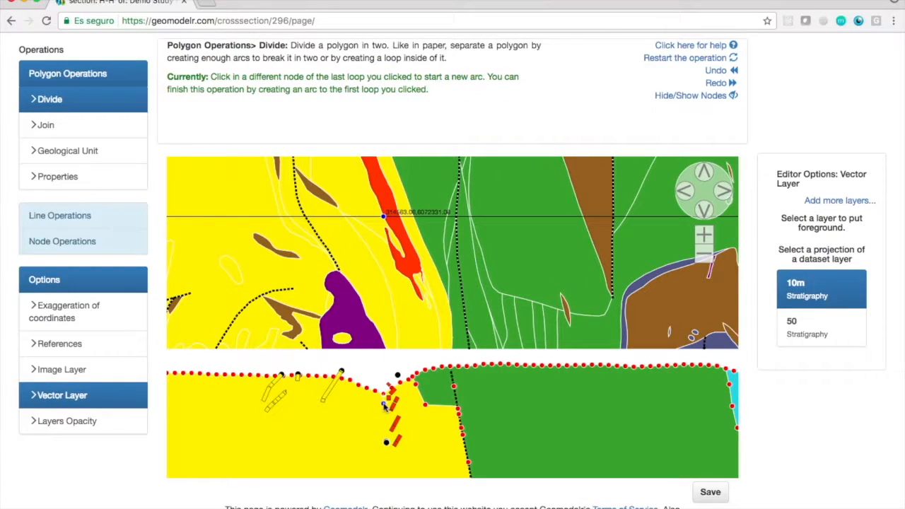
left_click(388, 425)
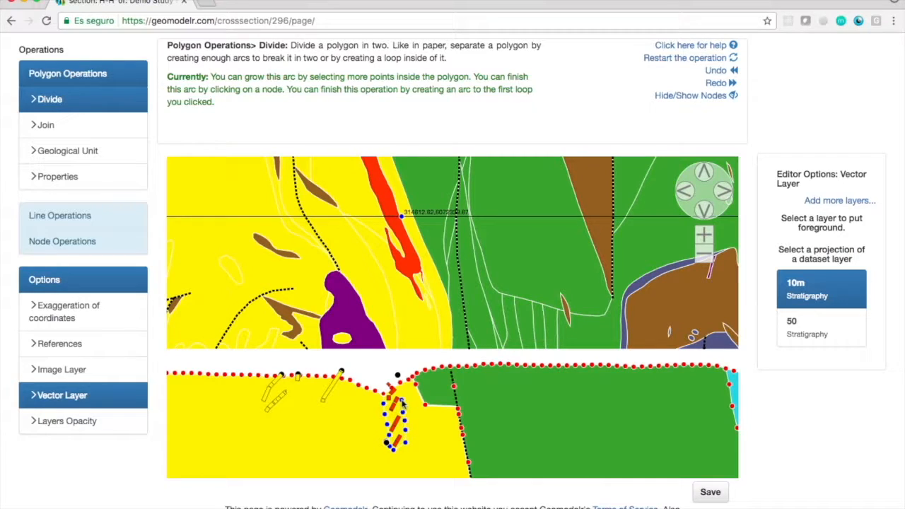
left_click(399, 378)
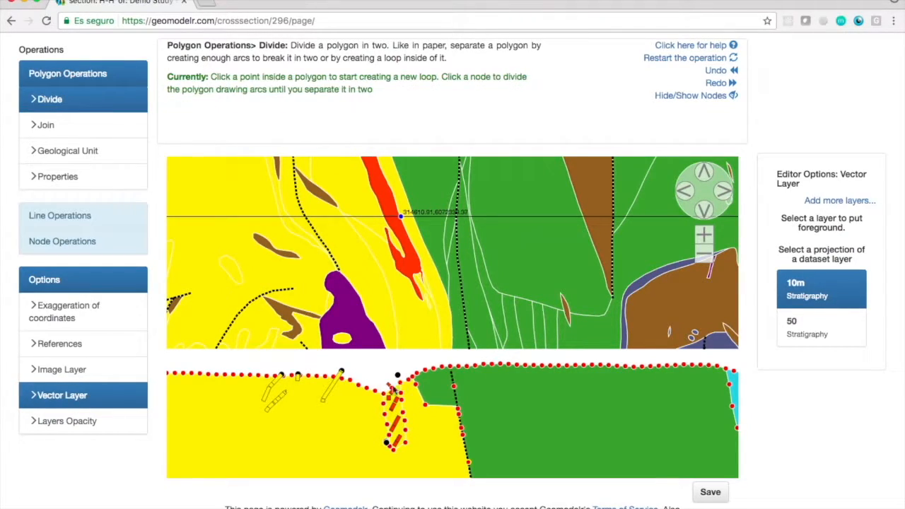
Assign the ORE unit to the newly divided polygon of section H-H' and save the section.
left_click(80, 152)
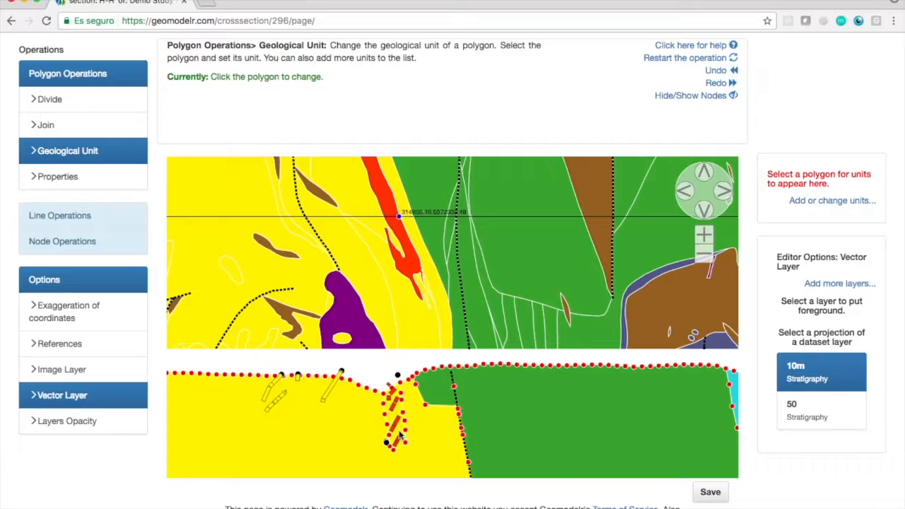
left_click(394, 417)
left_click(792, 432)
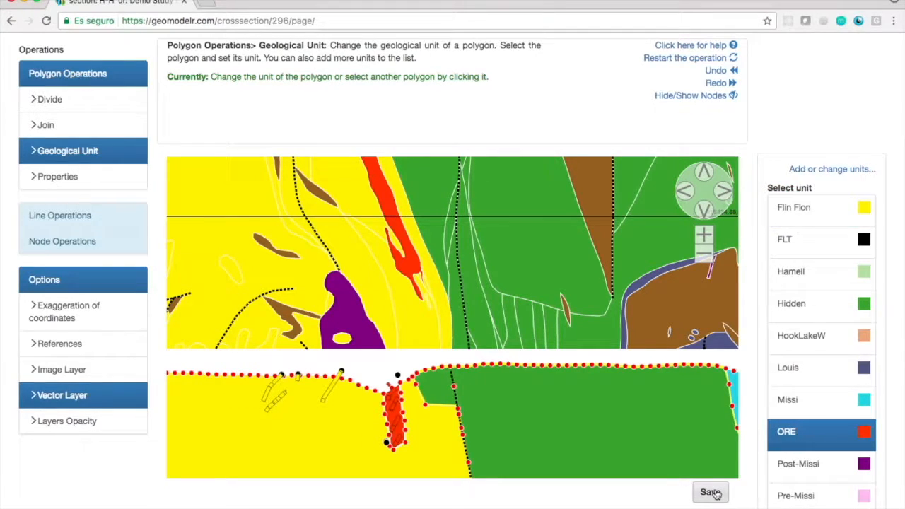
left_click(710, 493)
Add another empty or interpolated cross section and name it I-I'.
left_click(297, 335)
left_click(330, 300)
type("I-")
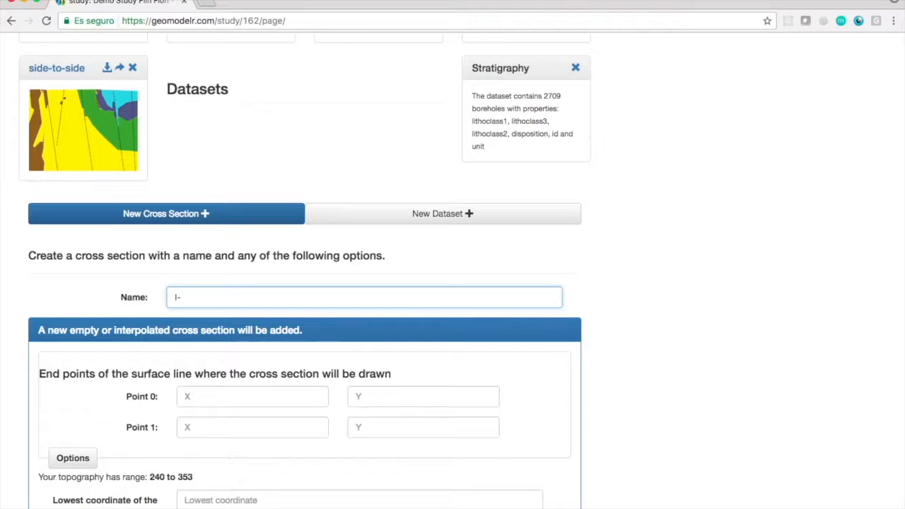
type("I")
scroll(693, 301, "down", 4)
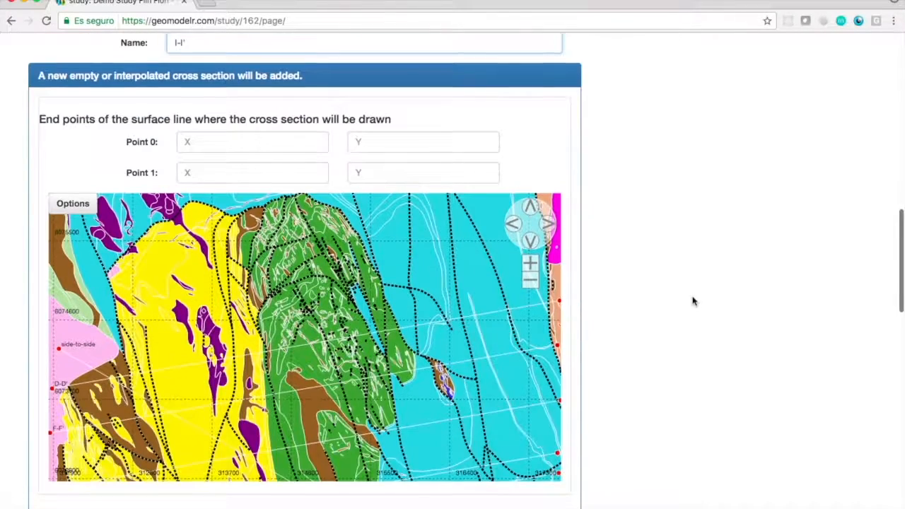
Set the end points of section I-I' to about (311866.69, 6071749) and (317637.78, 6072748.70) on the map.
left_click(531, 282)
left_click(531, 241)
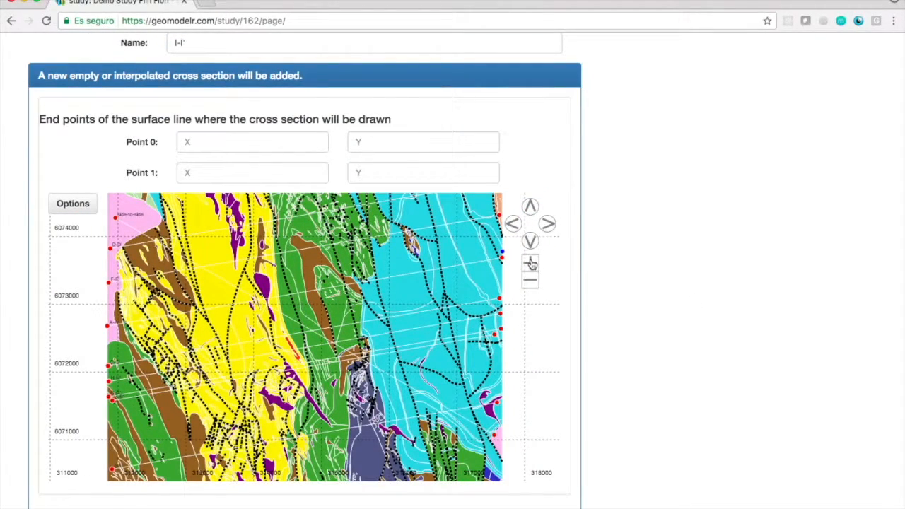
left_click(531, 264)
left_click(50, 405)
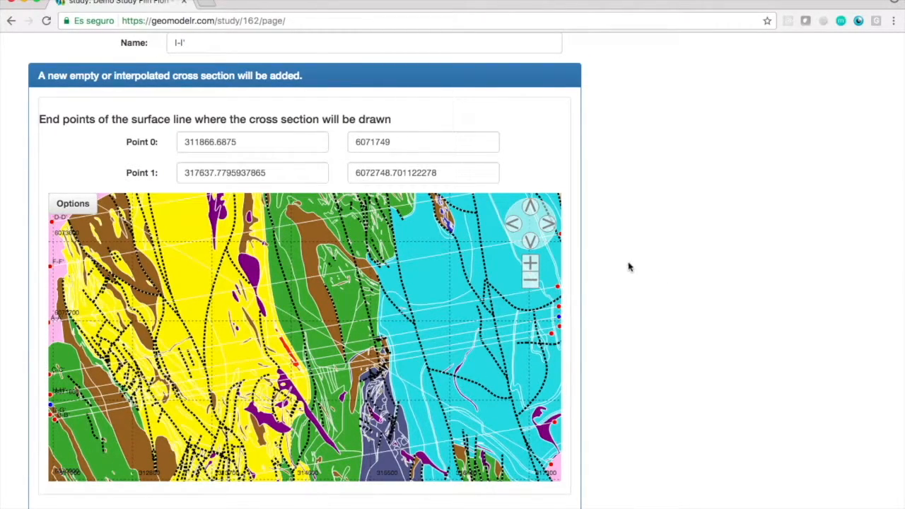
Set the lowest coordinate of section I-I' to -2000, enable geology interpolation with automatically selected sections, and submit it.
scroll(628, 266, "down", 5)
left_click(443, 290)
type("-2000")
scroll(628, 315, "down", 2)
left_click(177, 330)
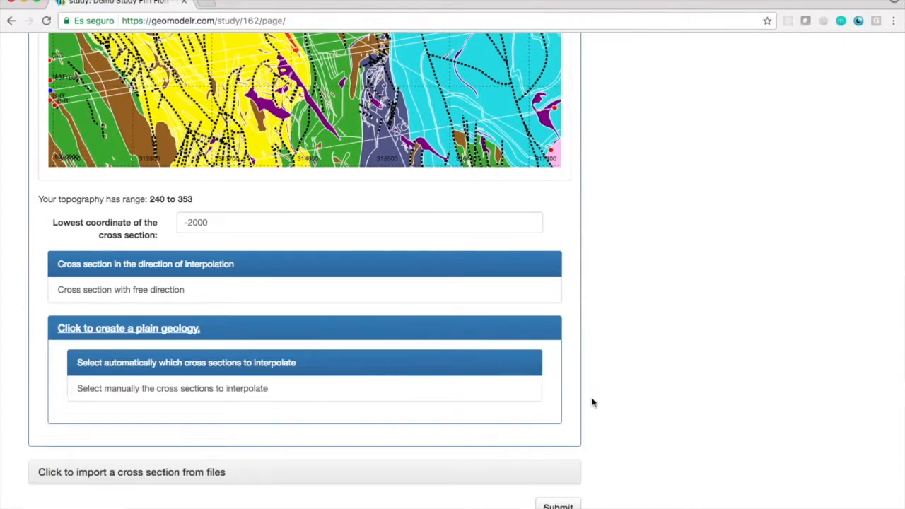
left_click(559, 506)
Divide the yellow polygon of I-I' with a first arc between the red body and the surface depression above it.
left_click(497, 409)
left_click(506, 317)
left_click(608, 174)
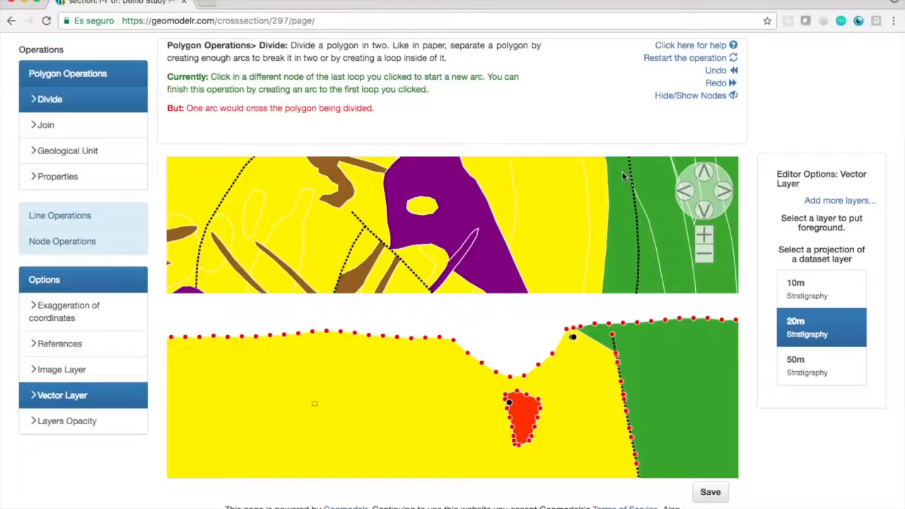
left_click(703, 235)
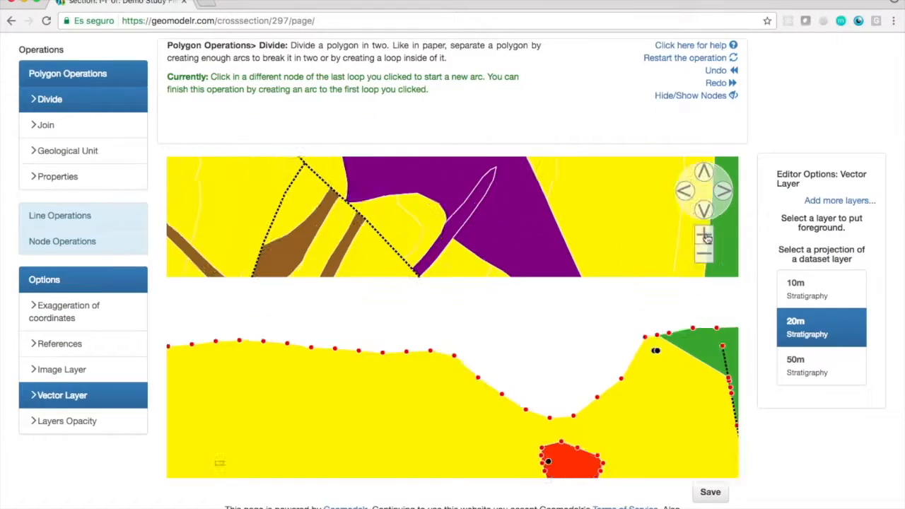
left_click(705, 214)
left_click(704, 234)
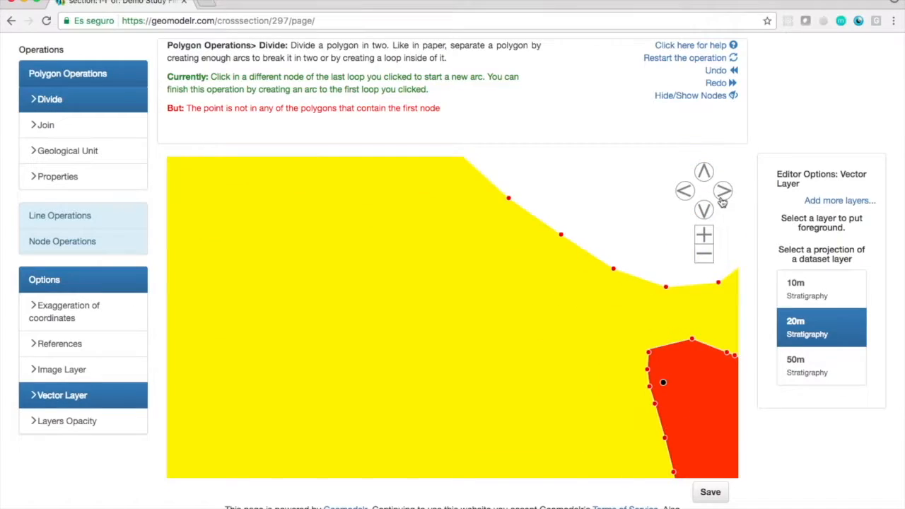
left_click(722, 198)
left_click(704, 235)
left_click(634, 387)
left_click(704, 255)
left_click(704, 256)
left_click(706, 175)
left_click(706, 254)
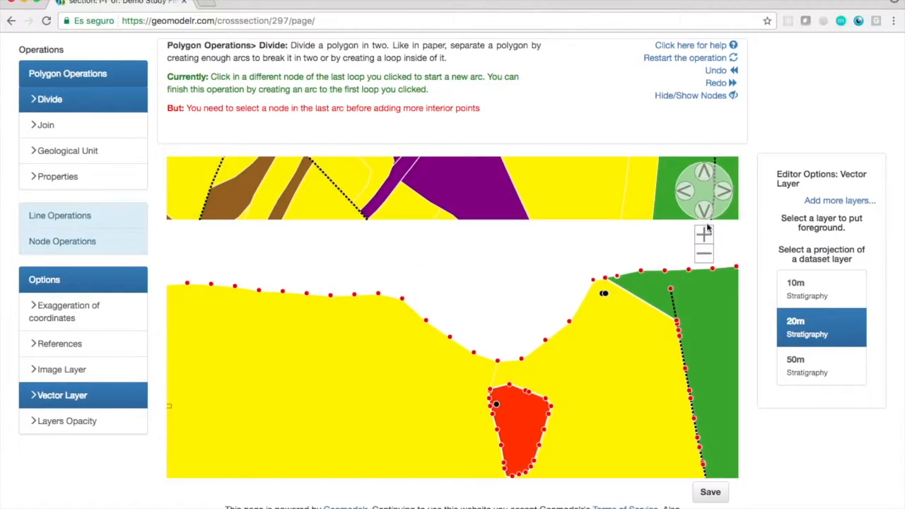
left_click(705, 253)
left_click(705, 254)
left_click(706, 175)
Close off the area above the red body with a second arc to the surface, join it to the red body, and save section I-I'.
left_click(490, 421)
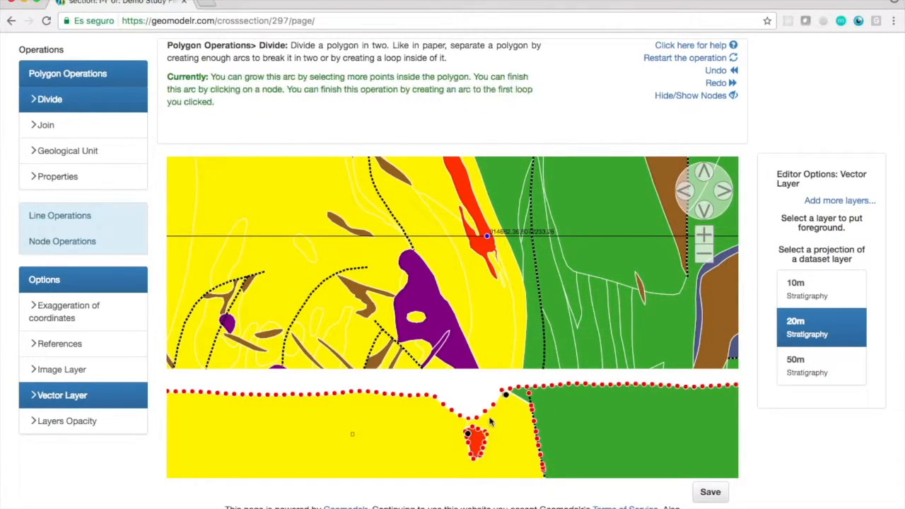
left_click(495, 405)
left_click(46, 125)
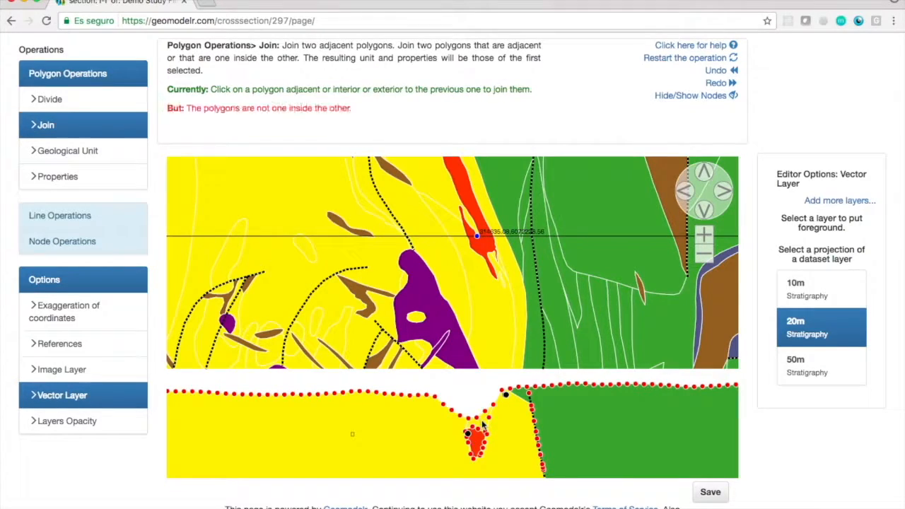
left_click(711, 492)
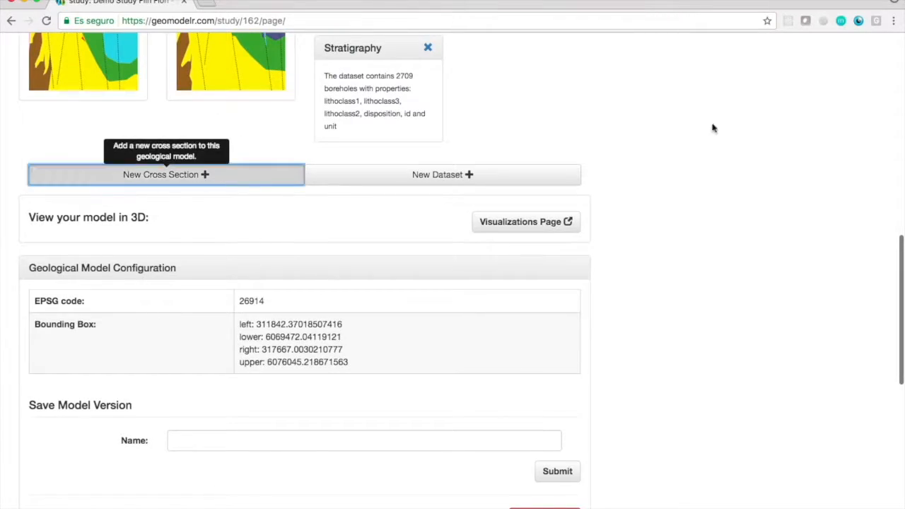
Start another interpolated cross section with end points at about (311842.37, 6071980.5) and (317655.22, 6072987.43).
left_click(167, 175)
left_click(156, 291)
scroll(155, 290, "down", 2)
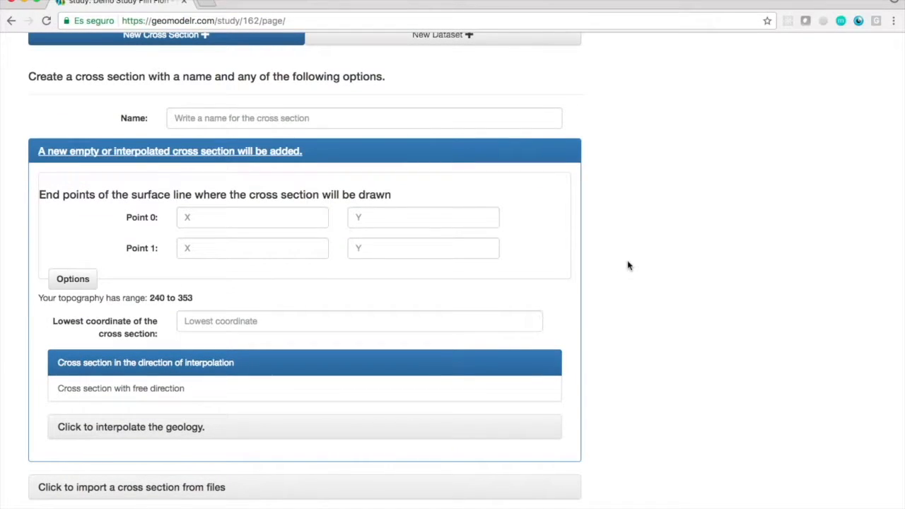
scroll(644, 259, "down", 5)
scroll(640, 170, "up", 2)
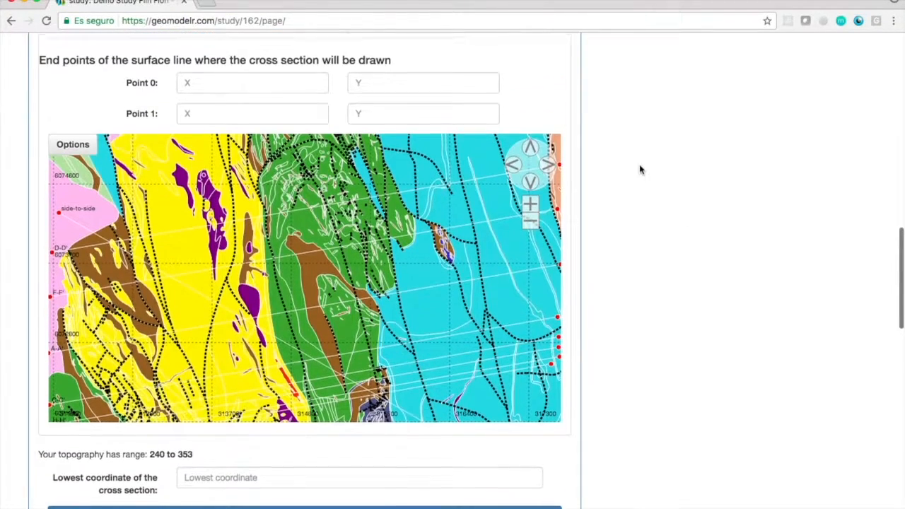
left_click(530, 223)
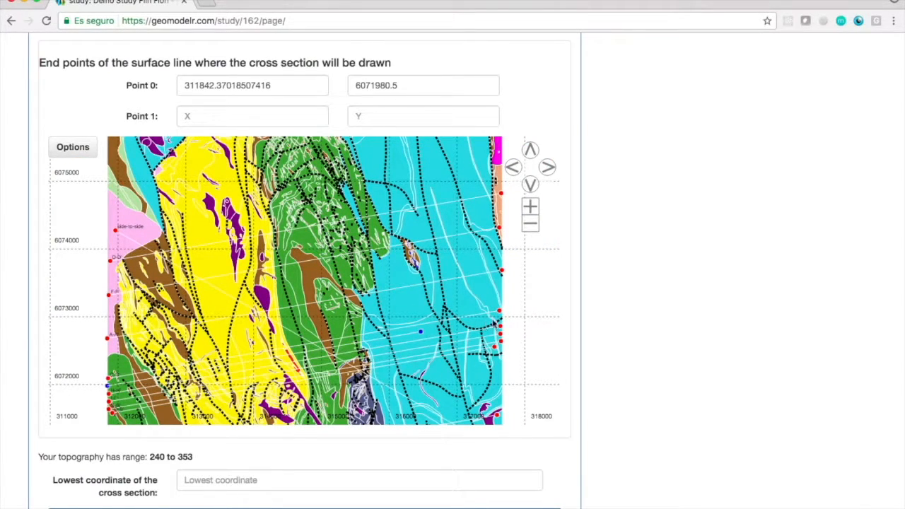
left_click(501, 321)
Name the new section J-J', set its lowest coordinate to -2000, and submit it with interpolated geology.
scroll(645, 252, "up", 5)
left_click(437, 258)
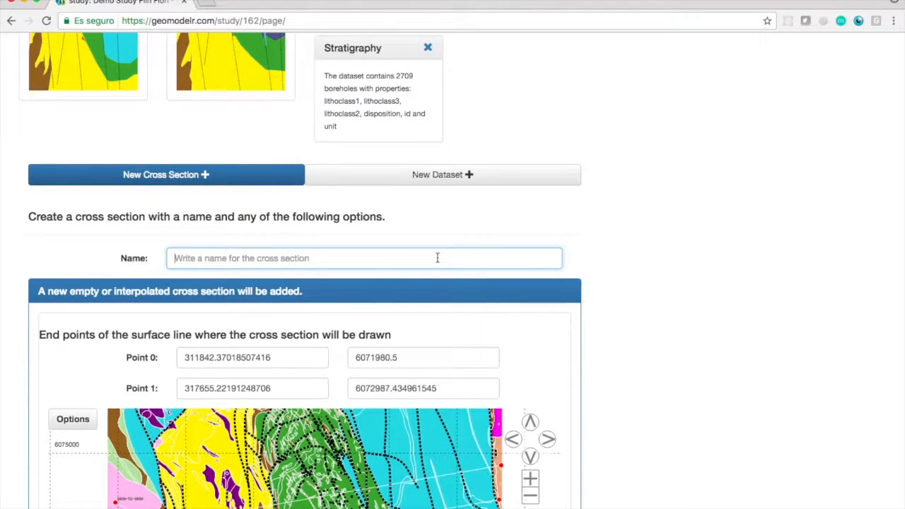
scroll(636, 258, "down", 10)
left_click(319, 295)
type("-2000")
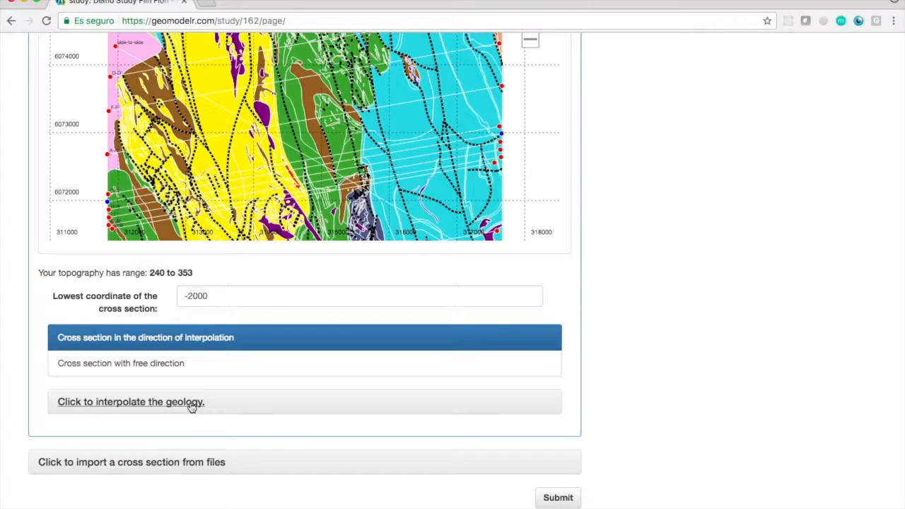
left_click(196, 402)
scroll(628, 335, "down", 4)
left_click(558, 354)
Project the 50m Stratigraphy data onto J-J' and divide the yellow polygon around the red borehole intervals below the surface depression.
left_click(791, 405)
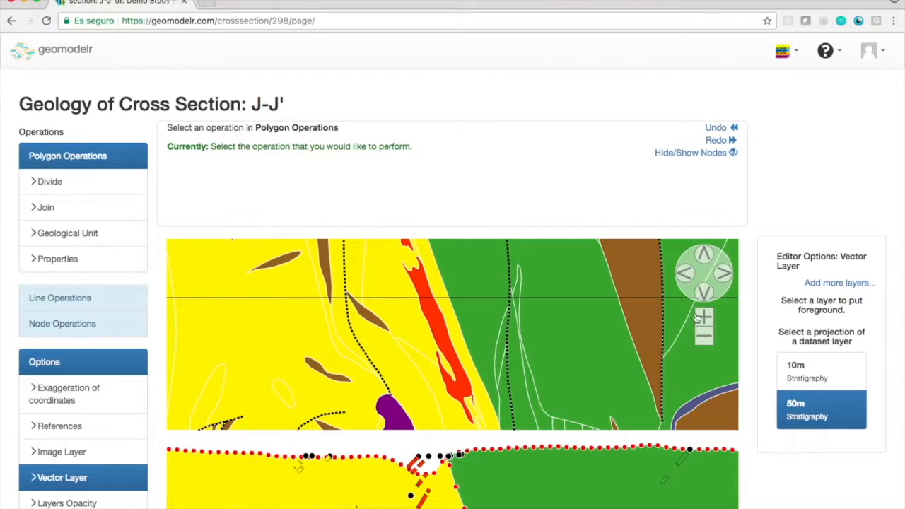
left_click(69, 182)
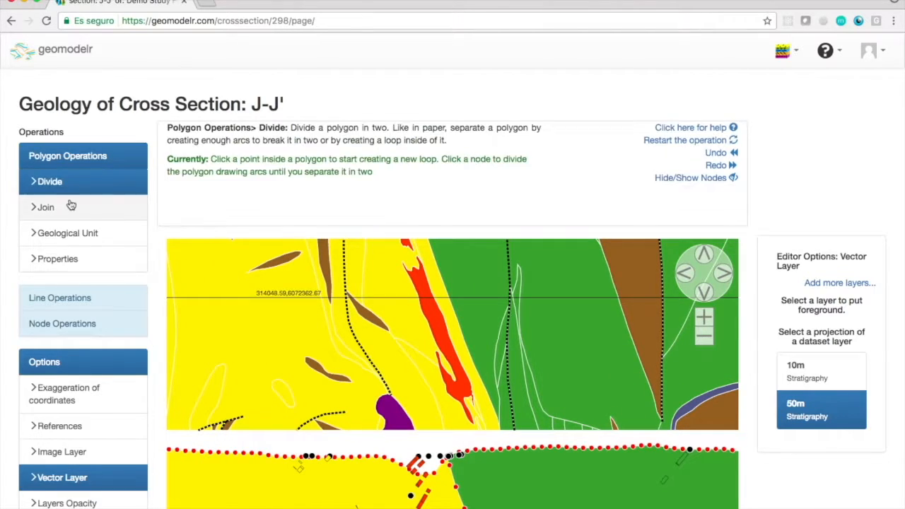
left_click(419, 479)
left_click(415, 486)
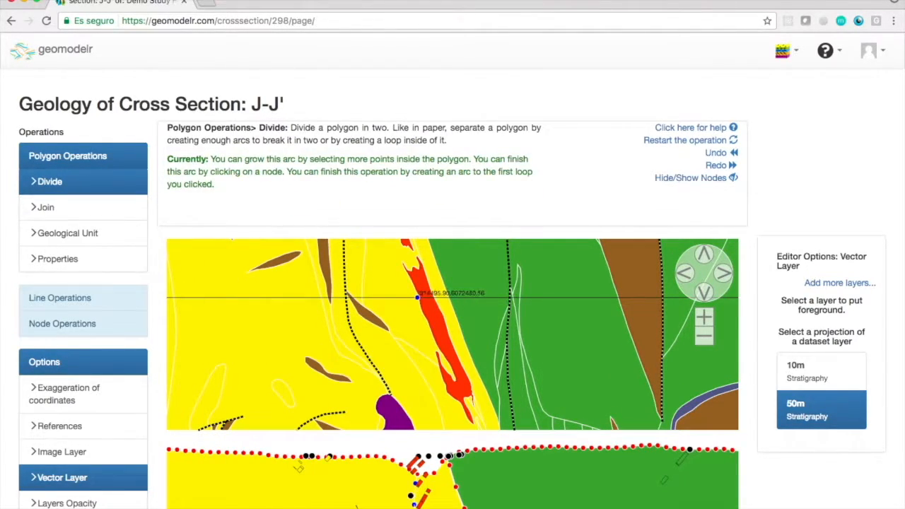
left_click(435, 480)
Assign the ORE unit to the divided polygon just below the surface depression of section J-J'.
left_click(68, 233)
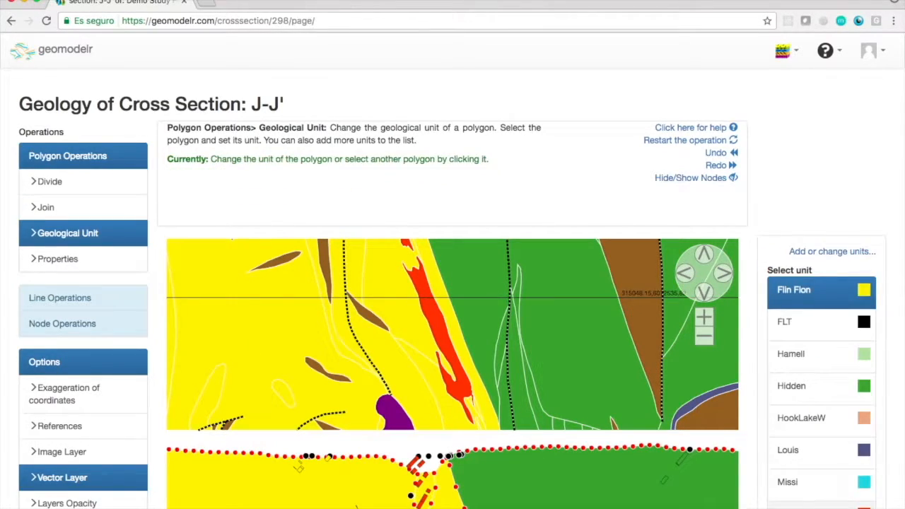
left_click(821, 505)
scroll(820, 495, "down", 3)
left_click(704, 61)
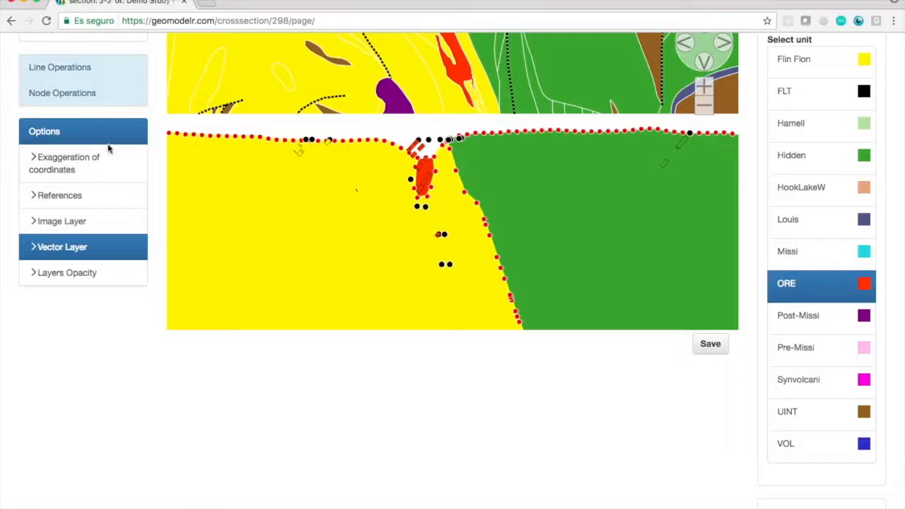
Divide off a small closed loop around the deeper red borehole interval inside the yellow polygon of J-J'.
scroll(92, 103, "up", 3)
left_click(71, 65)
left_click(434, 373)
left_click(441, 382)
left_click(441, 381)
Assign the ORE unit to the small deeper loop of section J-J' and save the section.
left_click(68, 151)
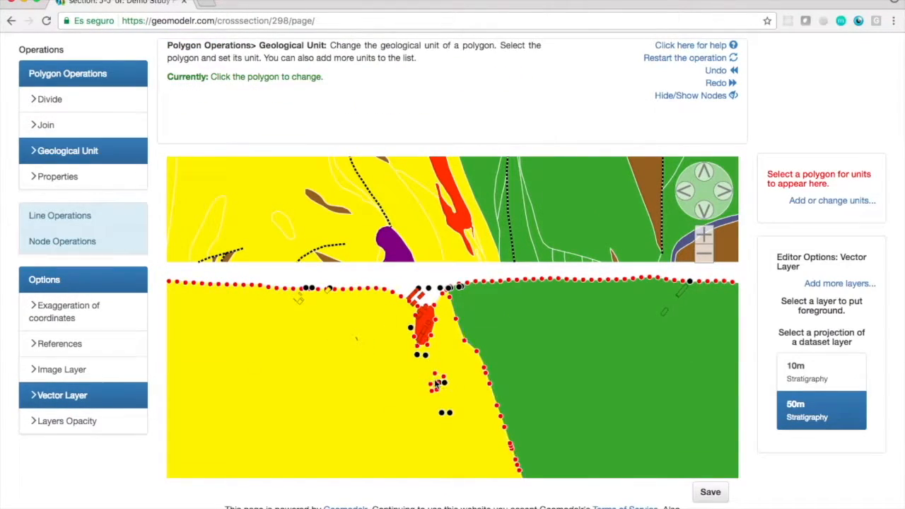
left_click(436, 384)
scroll(812, 398, "down", 1)
left_click(813, 398)
left_click(709, 461)
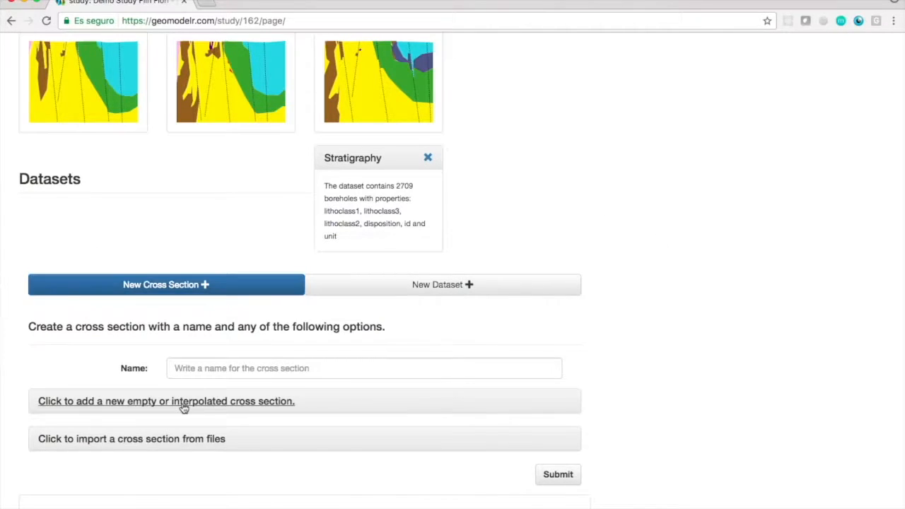
Define a new cross section K-K' running from point 311855.375, 6072156 to point 317629.9499636623, 6073156.304444642.
left_click(181, 396)
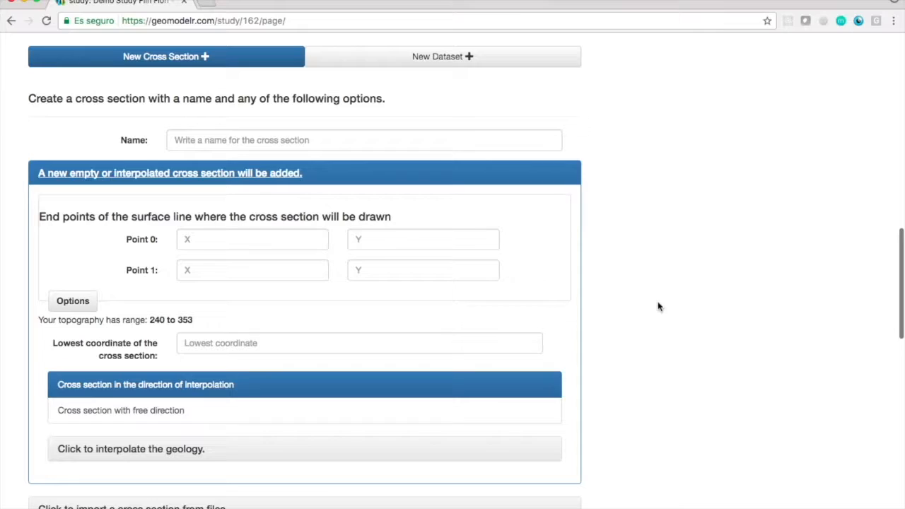
scroll(659, 307, "down", 2)
left_click(536, 231)
left_click(536, 232)
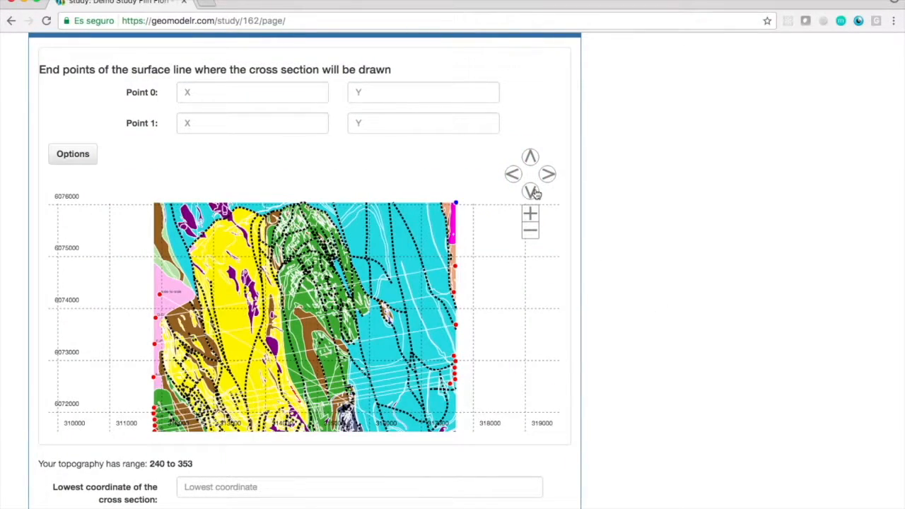
left_click(535, 193)
left_click(535, 192)
left_click(530, 214)
left_click(531, 192)
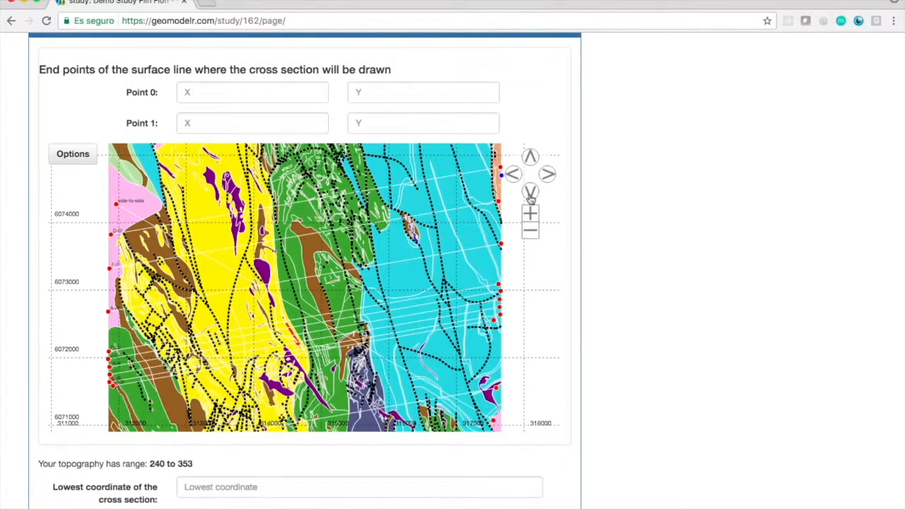
left_click(530, 214)
left_click(51, 367)
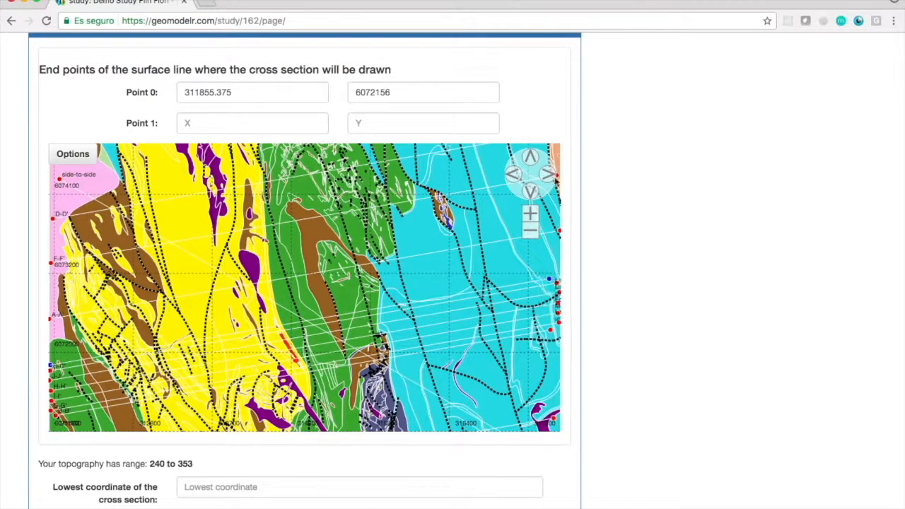
left_click(550, 174)
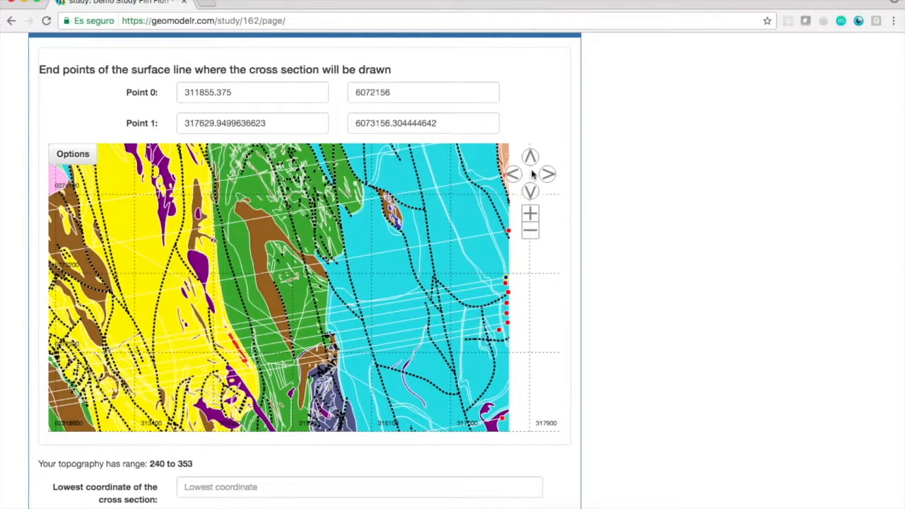
left_click(514, 176)
scroll(625, 281, "up", 3)
left_click(486, 159)
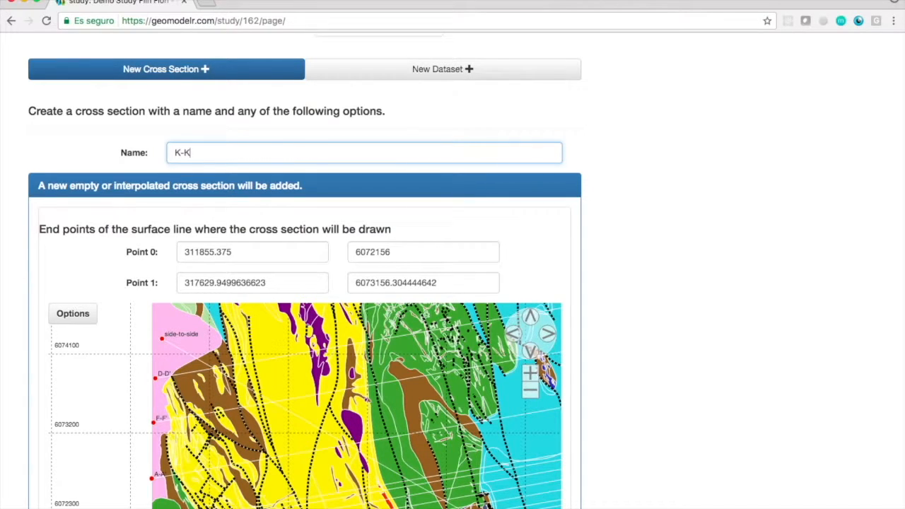
Set the lowest coordinate of K-K' to -2000 and submit it with geology interpolated from automatically selected cross sections.
scroll(654, 233, "down", 6)
left_click(339, 326)
type("-2000")
left_click(624, 378)
left_click(193, 438)
scroll(638, 351, "down", 3)
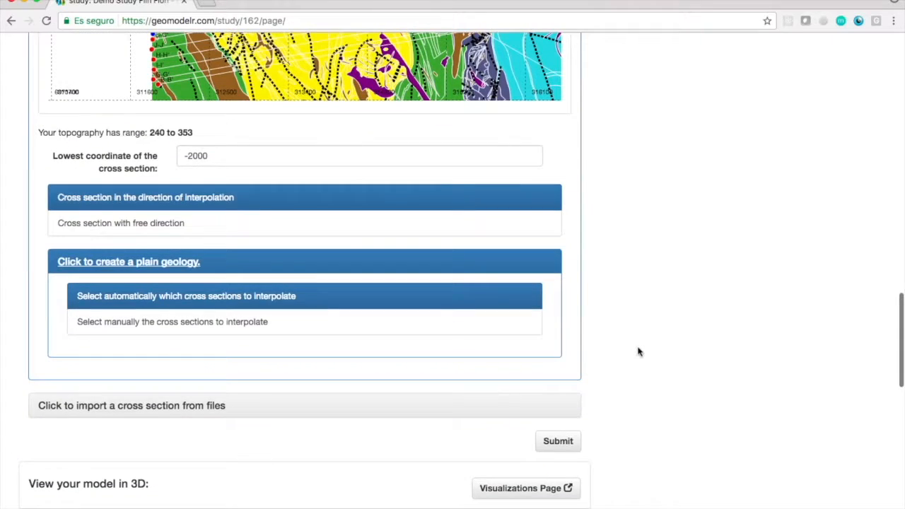
left_click(558, 441)
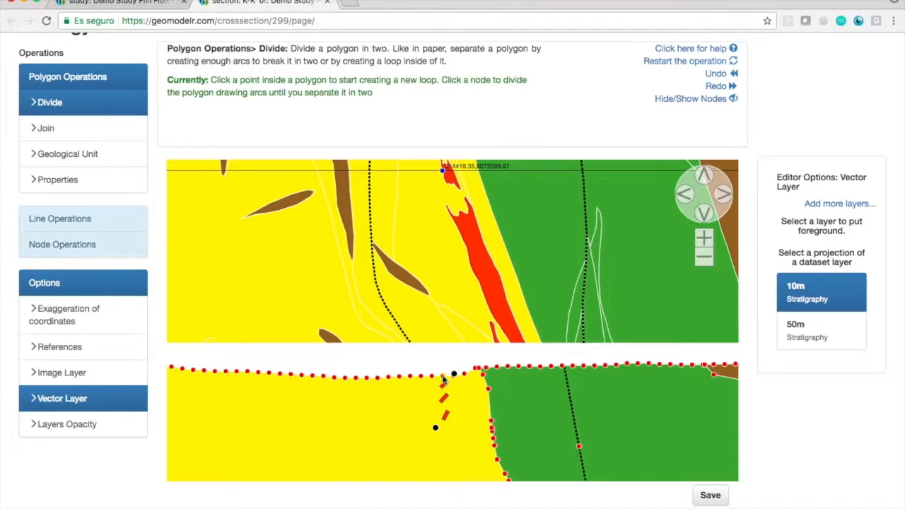
Divide the yellow polygon of K-K' around the red borehole intervals just below the surface, closing the arc on a surface node.
left_click(438, 387)
left_click(438, 398)
left_click(448, 421)
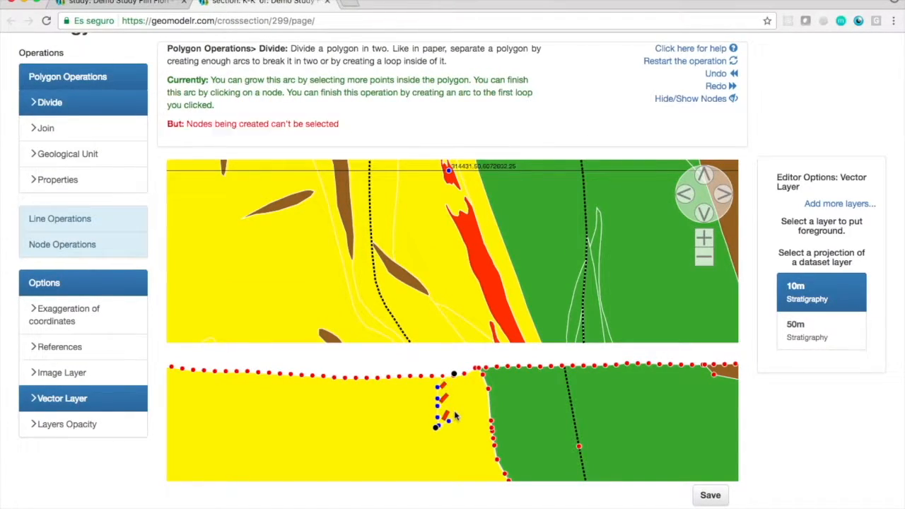
left_click(454, 376)
scroll(436, 464, "up", 5)
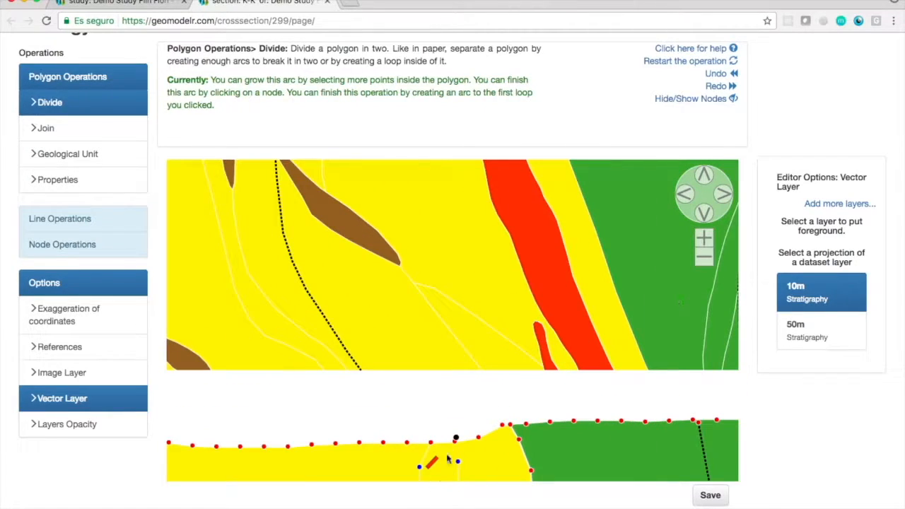
left_click(456, 440)
scroll(456, 440, "down", 3)
Assign the ORE unit to the small divided polygon below the surface of K-K' and save the section.
left_click(67, 153)
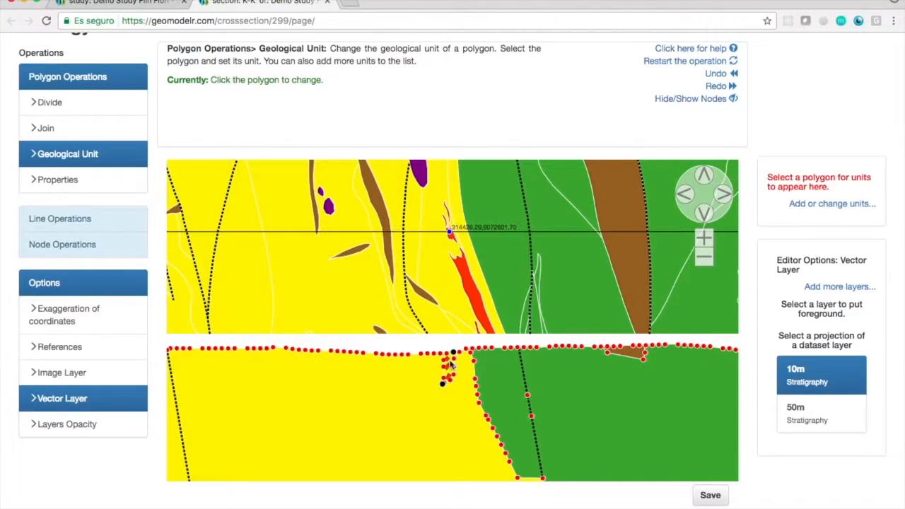
left_click(453, 362)
left_click(804, 444)
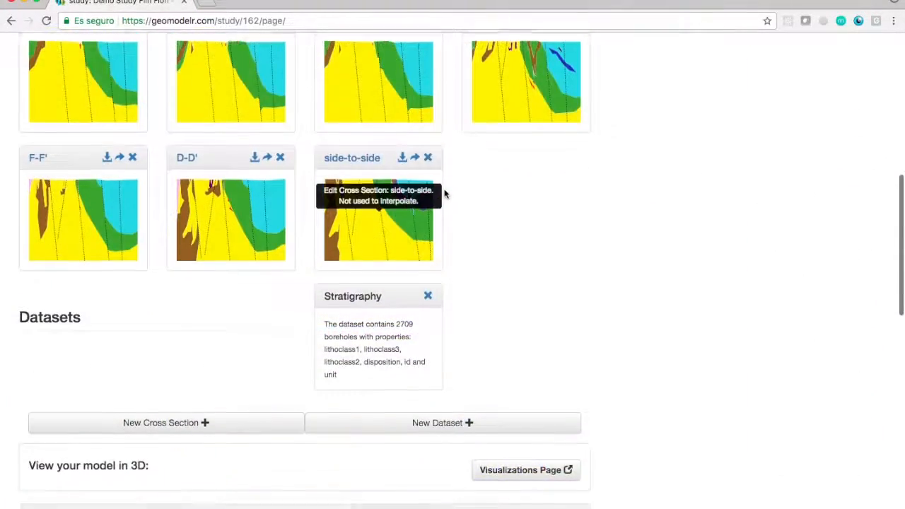
Start a new cross section in the Demo Study Flin Flon and name it deposit.
scroll(174, 241, "down", 3)
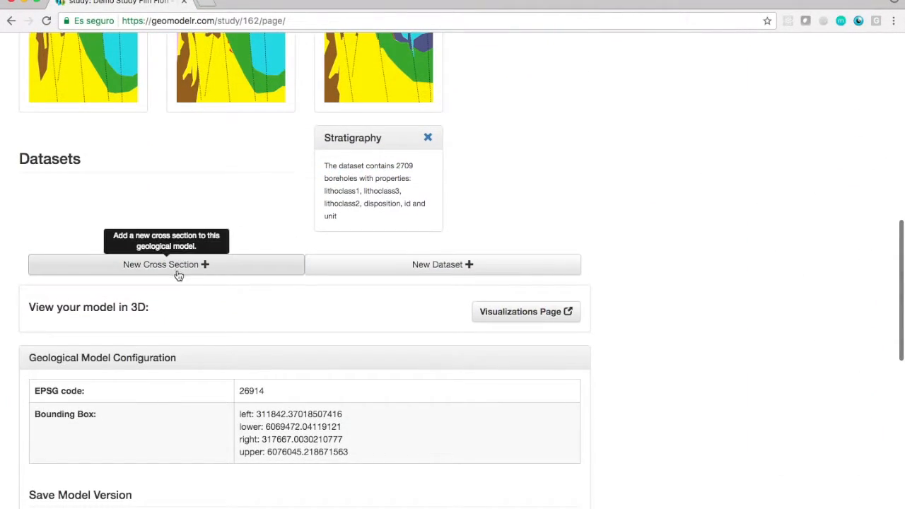
left_click(174, 267)
scroll(666, 141, "down", 5)
left_click(299, 161)
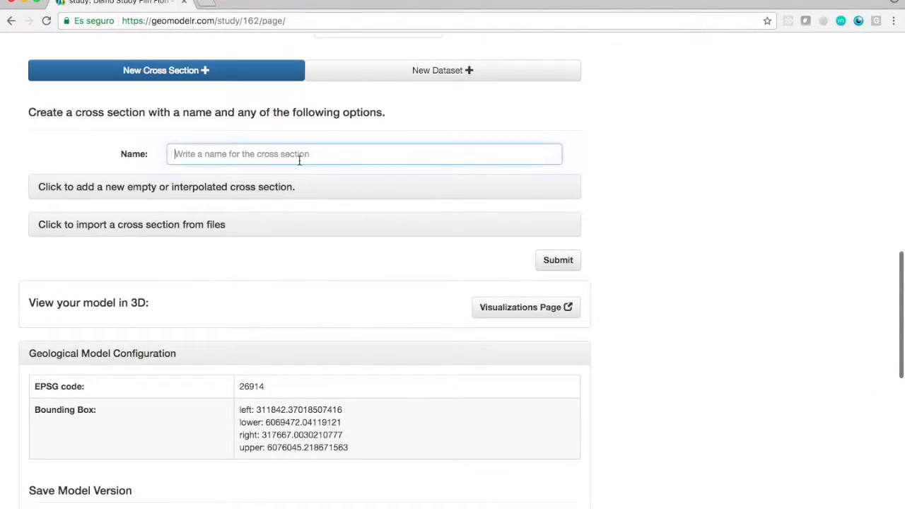
type("deposit")
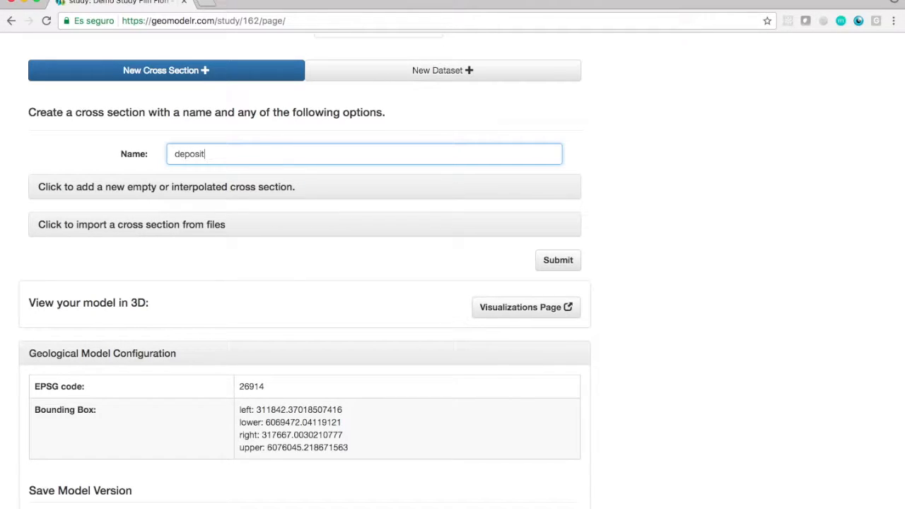
Make the deposit section free-direction and run its surface line along the red ore body, ending at 314714.71875, 6072112.
left_click(236, 196)
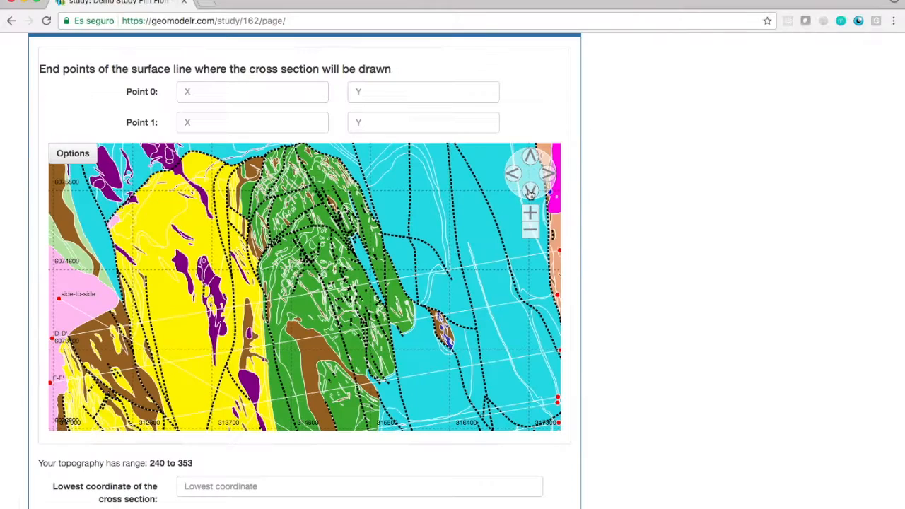
left_click(531, 191)
left_click(531, 190)
left_click(529, 212)
left_click(528, 213)
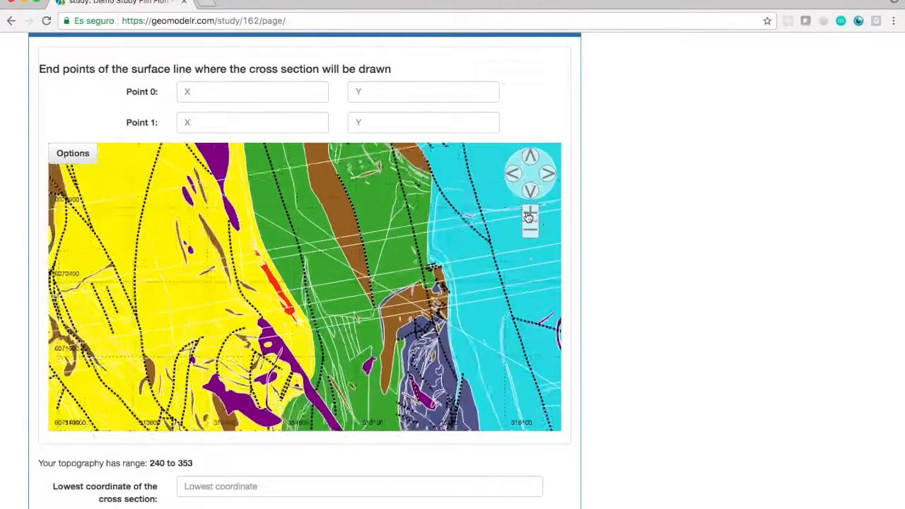
scroll(138, 472, "down", 2)
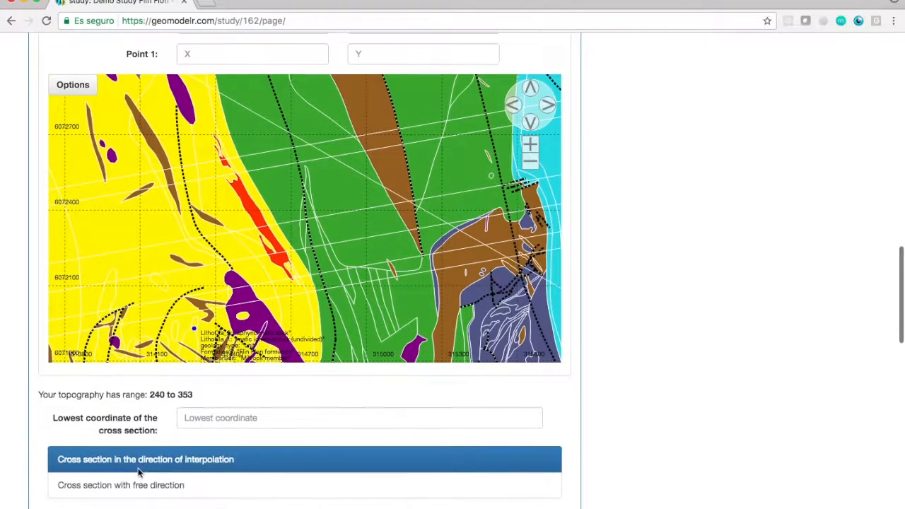
left_click(138, 476)
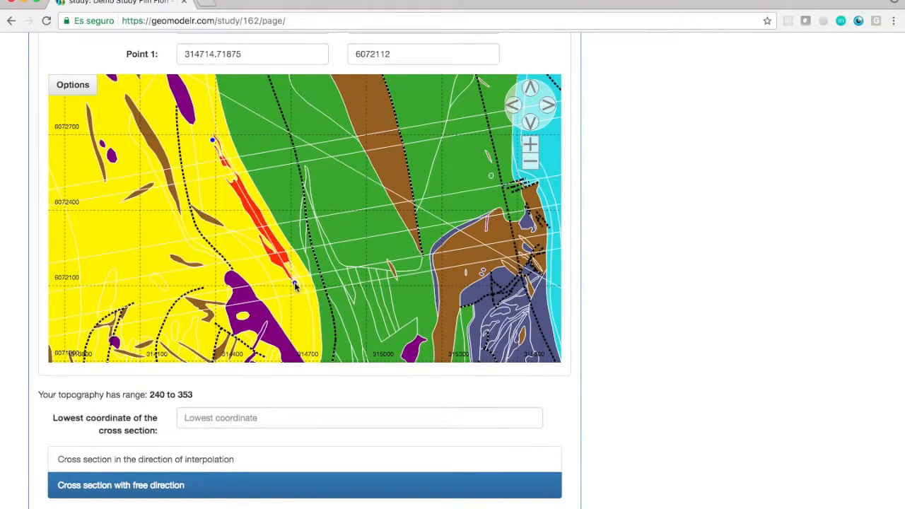
Set the deposit section's lowest coordinate to -2000 and submit it with geology interpolated from all cross sections.
left_click(278, 418)
type("-")
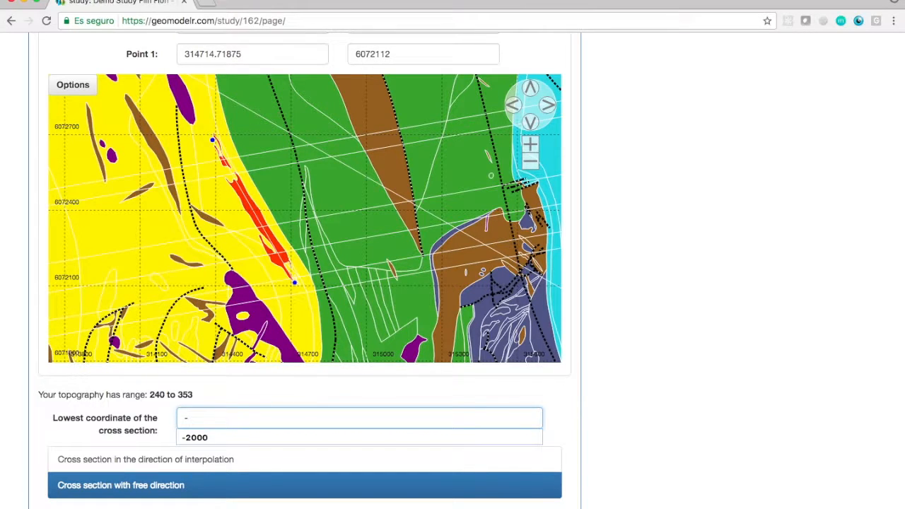
type("2000")
scroll(636, 385, "down", 2)
left_click(198, 401)
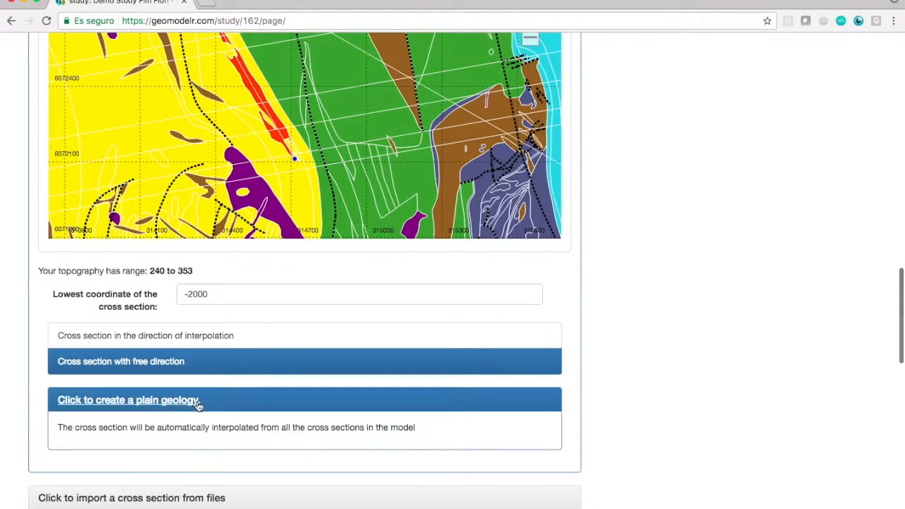
scroll(570, 484, "down", 1)
left_click(569, 483)
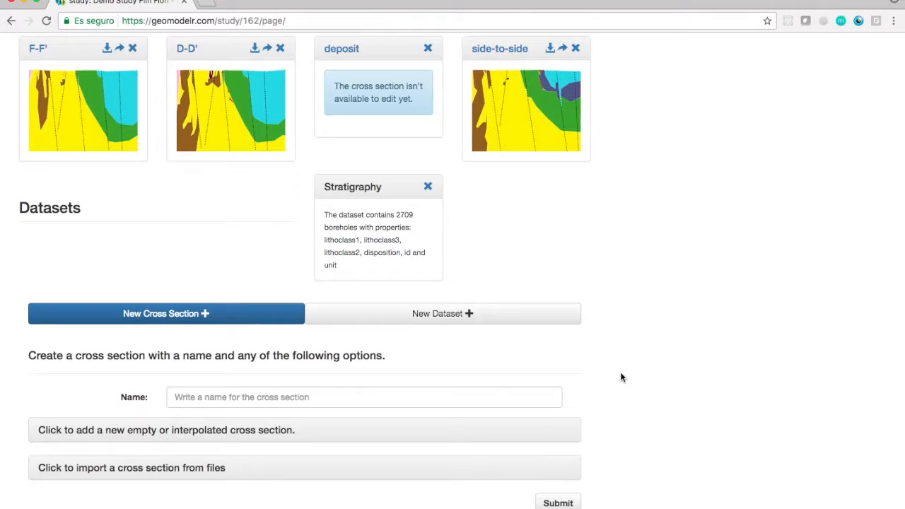
Hide the geological map in the 3D cross sections and map visualization and examine the ore bodies across the sections.
scroll(621, 372, "down", 2)
left_click(242, 7)
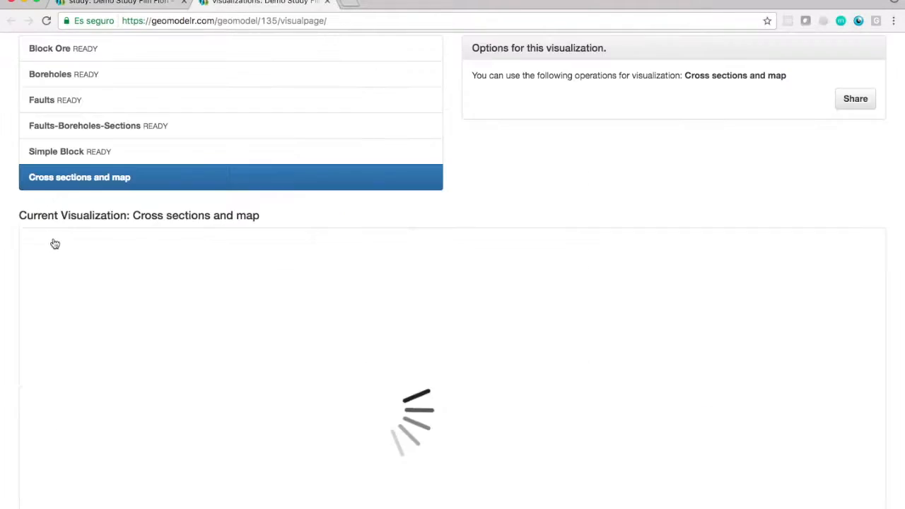
left_click(53, 216)
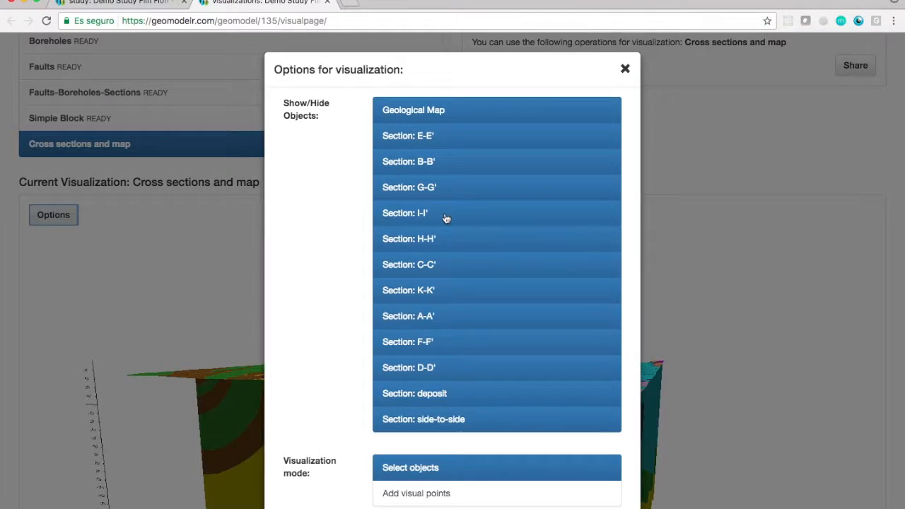
left_click(444, 111)
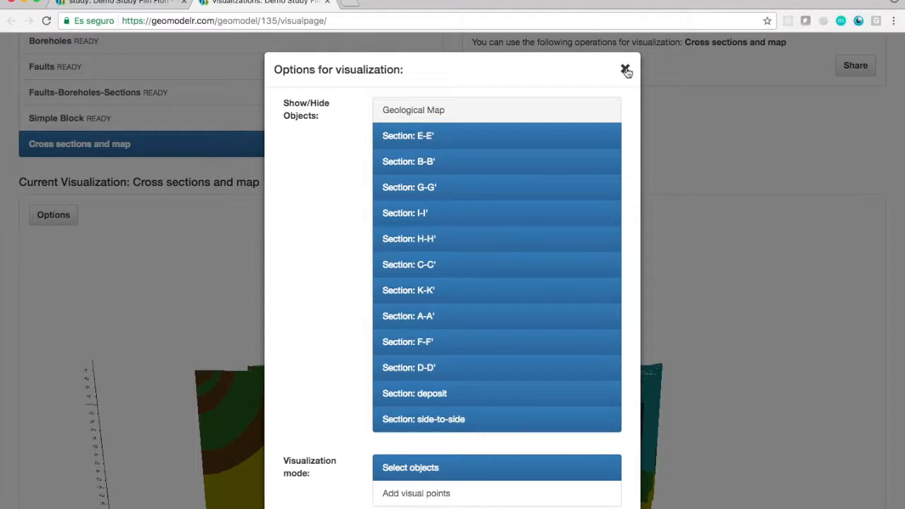
left_click(626, 71)
left_click_drag(445, 336, 602, 356)
scroll(483, 442, "up", 6)
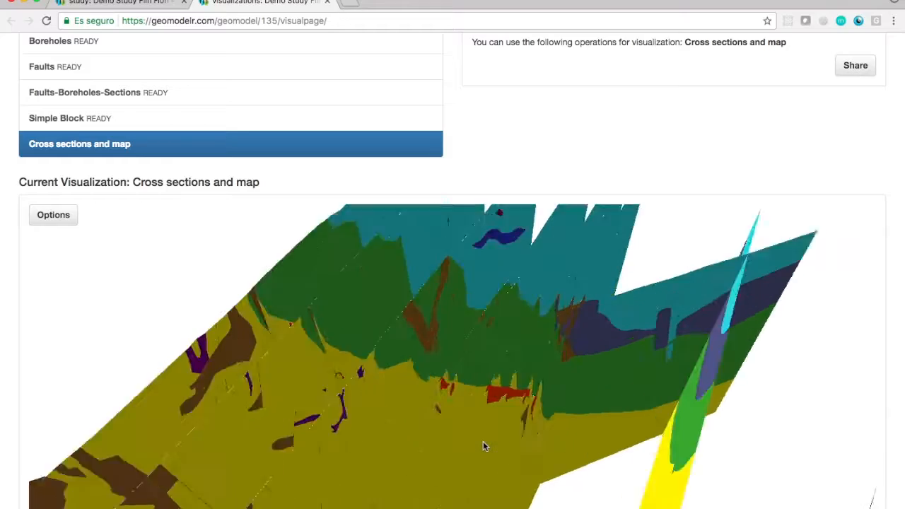
left_click_drag(486, 360, 321, 351)
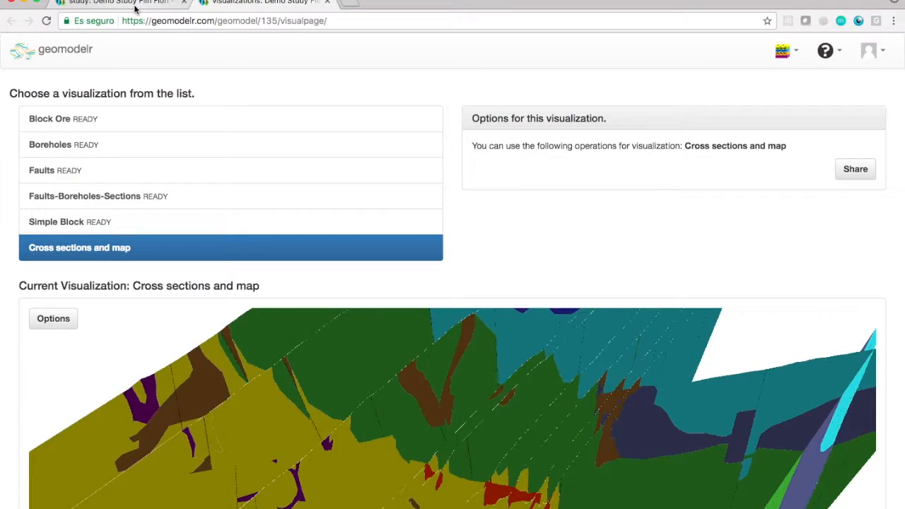
Define a new cross section L-L' in the study from point 311856.65625, 6071992 to point 317640.4771156124, 6072993.906071926.
left_click(134, 5)
type("L-L'")
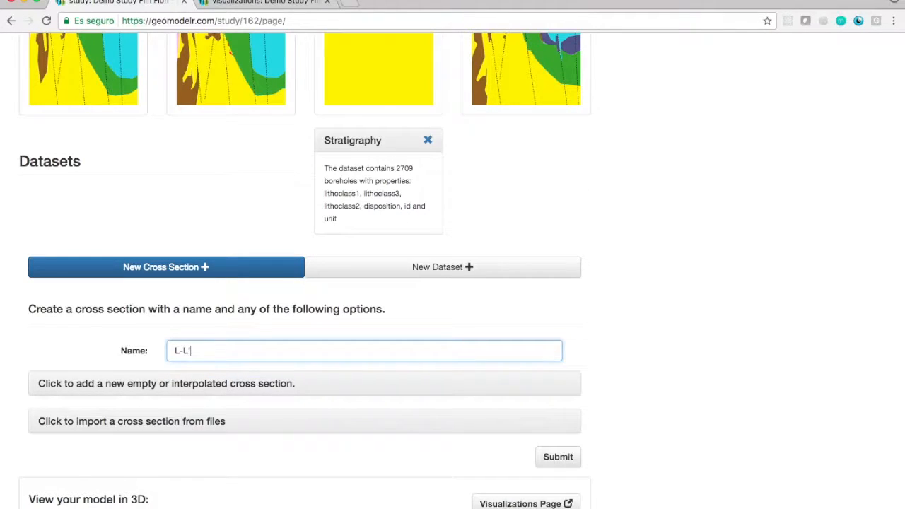
scroll(671, 303, "down", 1)
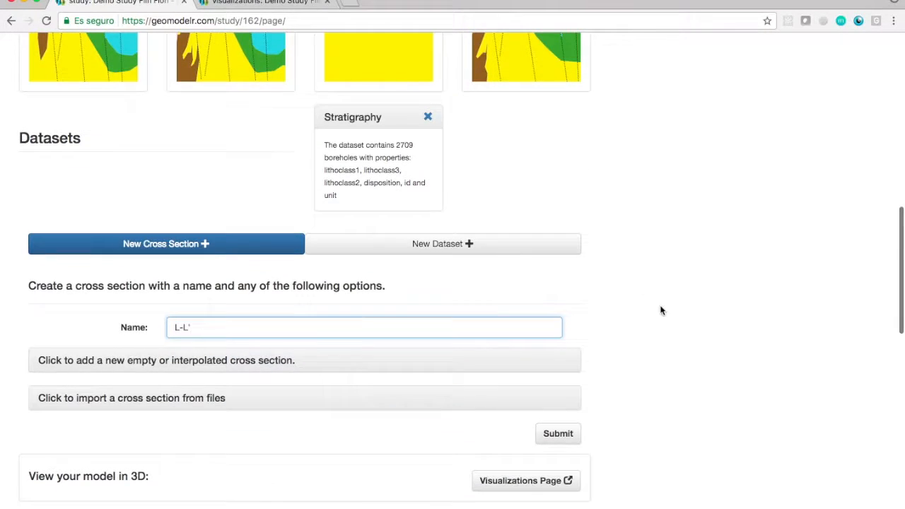
left_click(204, 361)
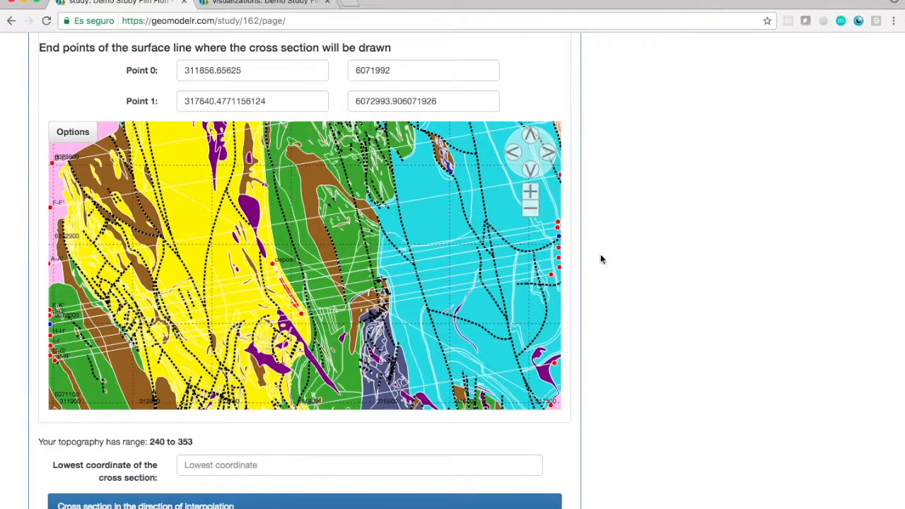
Set the lowest coordinate of L-L' to -2000 and submit it with geology interpolated from automatically selected cross sections.
scroll(578, 246, "down", 3)
left_click(420, 329)
type("-2000")
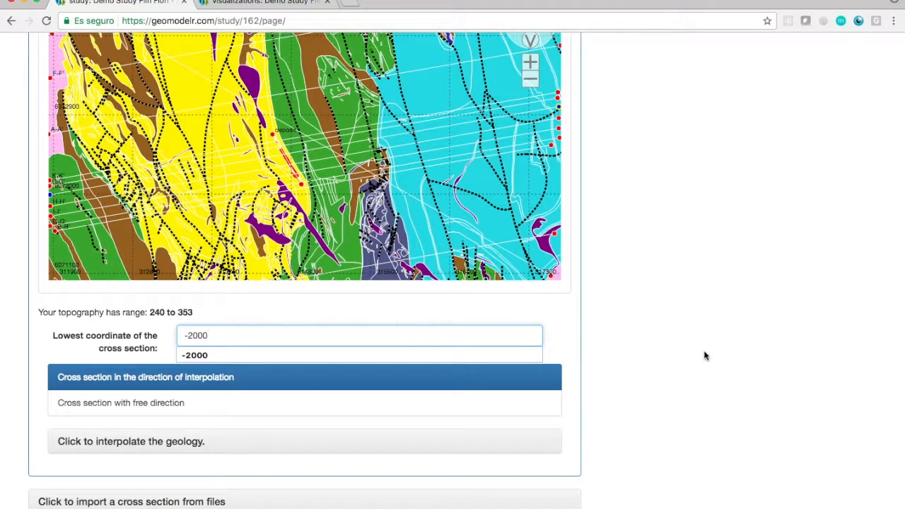
scroll(629, 362, "down", 2)
left_click(191, 382)
scroll(661, 323, "down", 3)
left_click(558, 396)
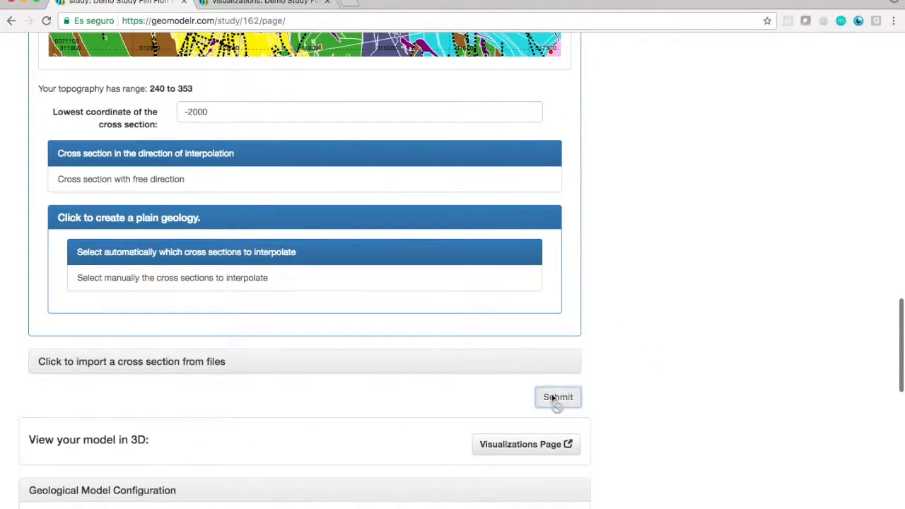
Open section L-L' for editing and add a Stratigraphy projection named 10m limited to a maximum distance of 10.
left_click(215, 7)
left_click(74, 246)
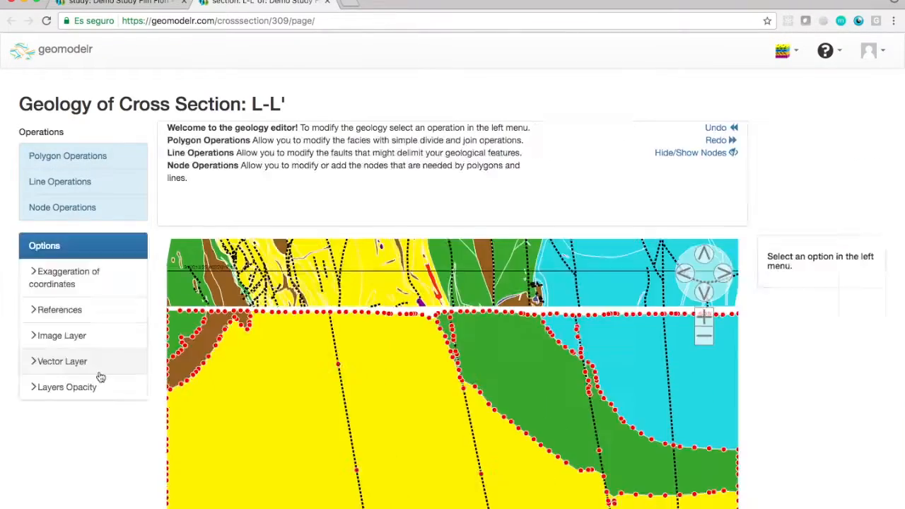
scroll(99, 372, "down", 2)
left_click(93, 345)
left_click(90, 322)
left_click(825, 242)
left_click(423, 147)
left_click(453, 331)
type("10m")
left_click(495, 398)
left_click(517, 498)
type("10")
left_click(588, 410)
Add a second Stratigraphy projection named 50m to L-L', limited to a maximum distance of 50.
left_click(468, 242)
type("50m")
left_click(425, 307)
left_click(481, 409)
type("50")
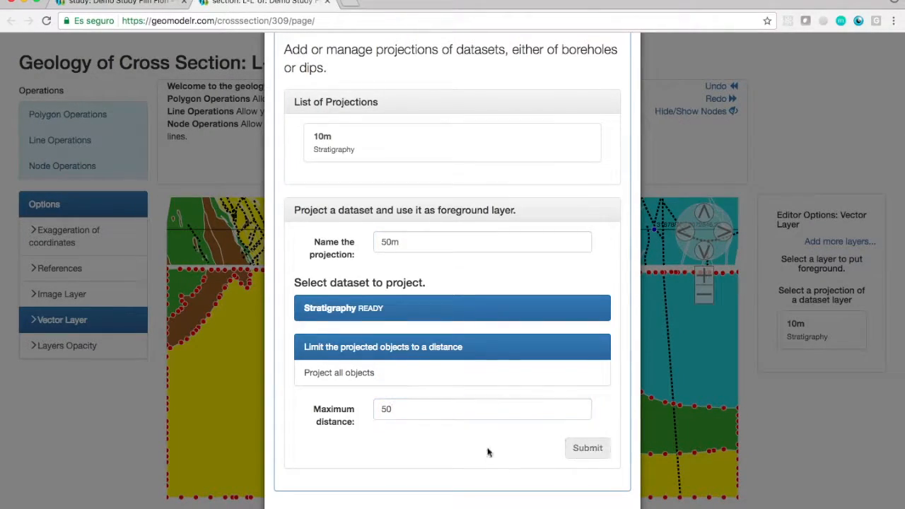
left_click(587, 448)
Submit the 50m projection and display the 10m Stratigraphy projection in the foreground of section L-L'.
scroll(434, 298, "up", 5)
left_click_drag(452, 283, 447, 436)
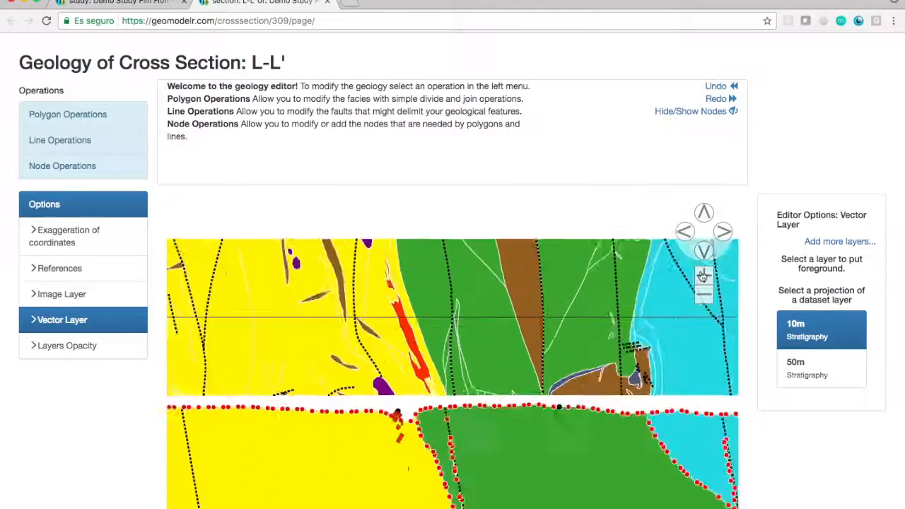
scroll(447, 436, "up", 5)
Add a node on the surface edge of the yellow Flin Flon polygon in L-L', beside the red borehole intervals.
left_click(82, 116)
left_click(78, 140)
scroll(353, 423, "up", 3)
left_click(233, 423)
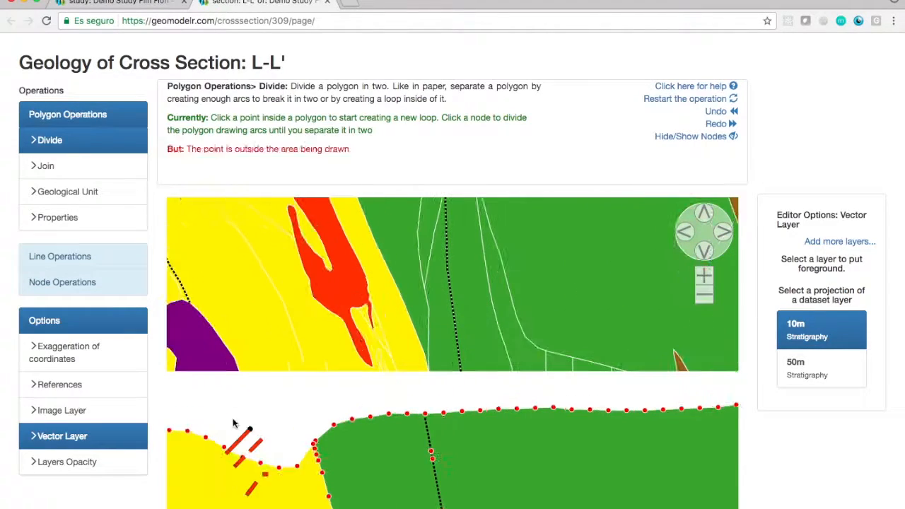
left_click(703, 215)
left_click(45, 321)
left_click(842, 318)
left_click(842, 318)
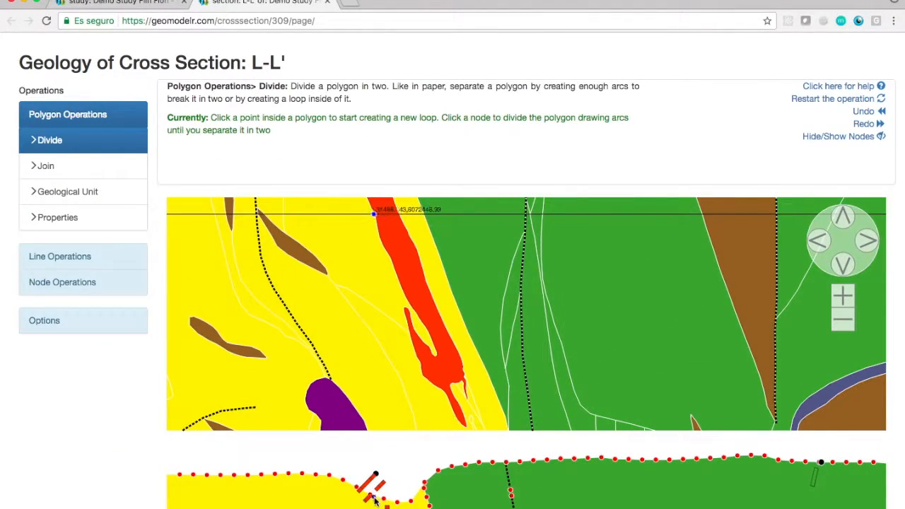
left_click(65, 282)
left_click(53, 192)
left_click(376, 497)
Divide the yellow Flin Flon polygon in L-L' with an arc running from the surface down and around the red borehole intervals.
left_click(81, 115)
left_click(71, 140)
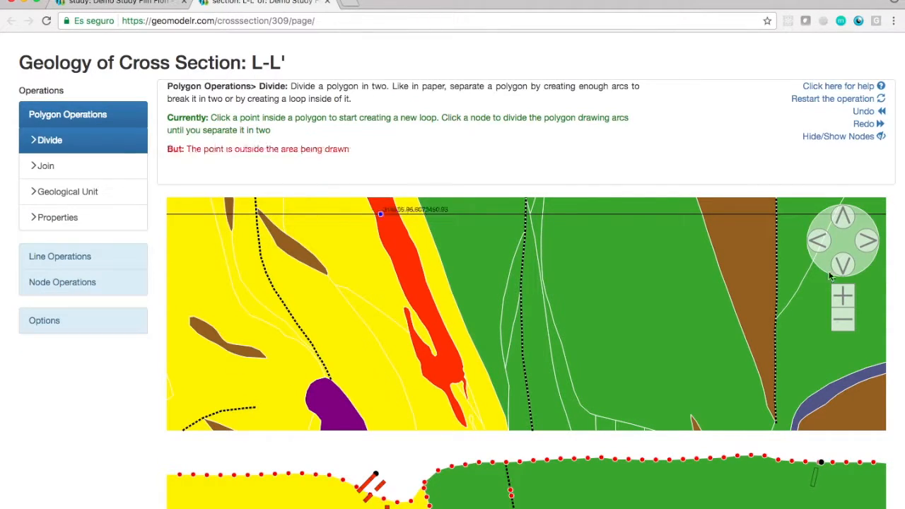
scroll(439, 432, "up", 3)
left_click(268, 468)
left_click(256, 466)
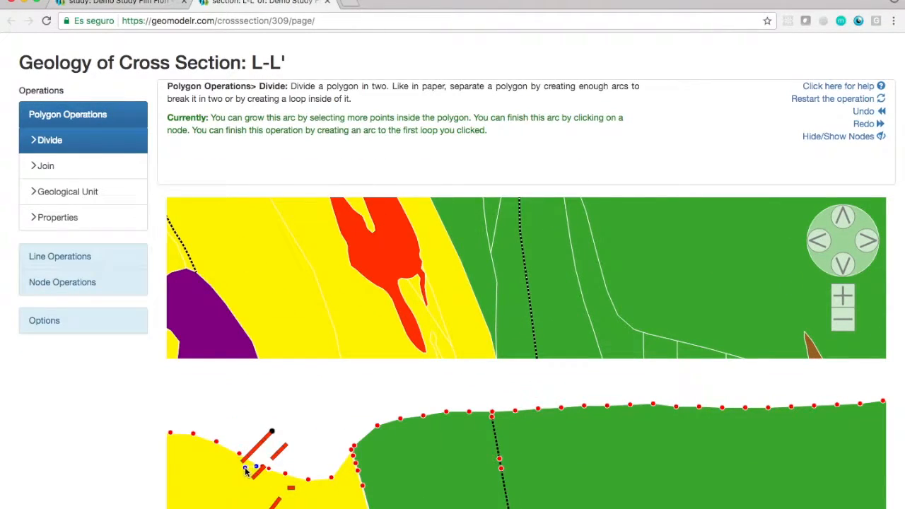
left_click(251, 505)
left_click(842, 320)
left_click(843, 265)
left_click(321, 416)
left_click(331, 430)
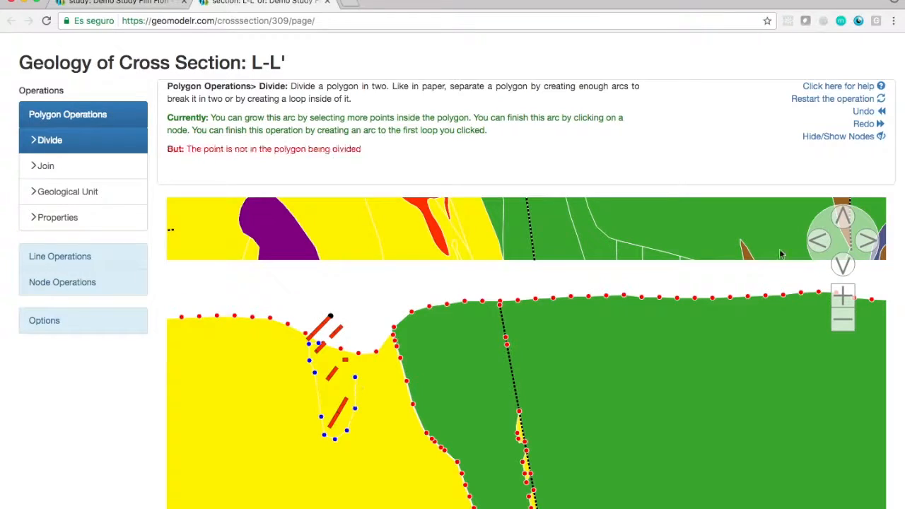
left_click(842, 217)
left_click(842, 319)
left_click(397, 501)
Assign the ORE geological unit to the polygon enclosing the red borehole intervals in L-L'.
left_click(68, 192)
left_click(328, 472)
scroll(681, 289, "down", 3)
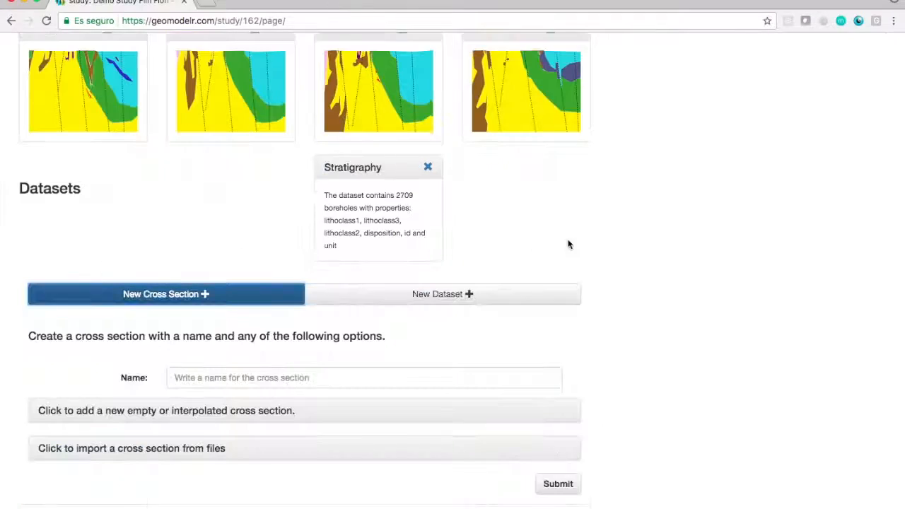
Start a new empty or interpolated cross section in the study named M-M'.
scroll(568, 242, "down", 1)
left_click(367, 302)
type("M-")
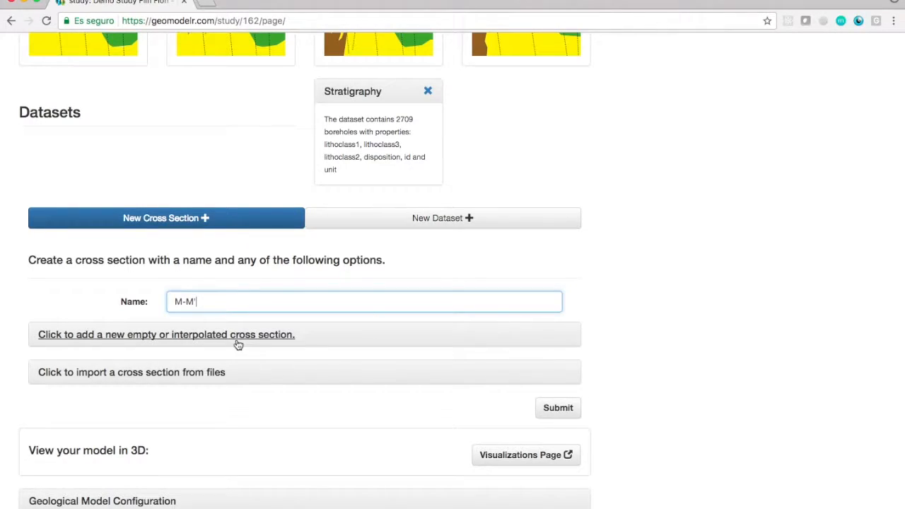
type("M'")
left_click(239, 336)
Draw the surface line of M-M' across the map from its western edge to the end point 317634.16284138267, 6072922.893992802.
scroll(696, 264, "down", 5)
left_click(533, 115)
left_click(533, 114)
left_click(530, 136)
left_click(531, 135)
left_click(513, 101)
left_click(513, 101)
left_click(513, 100)
left_click(531, 150)
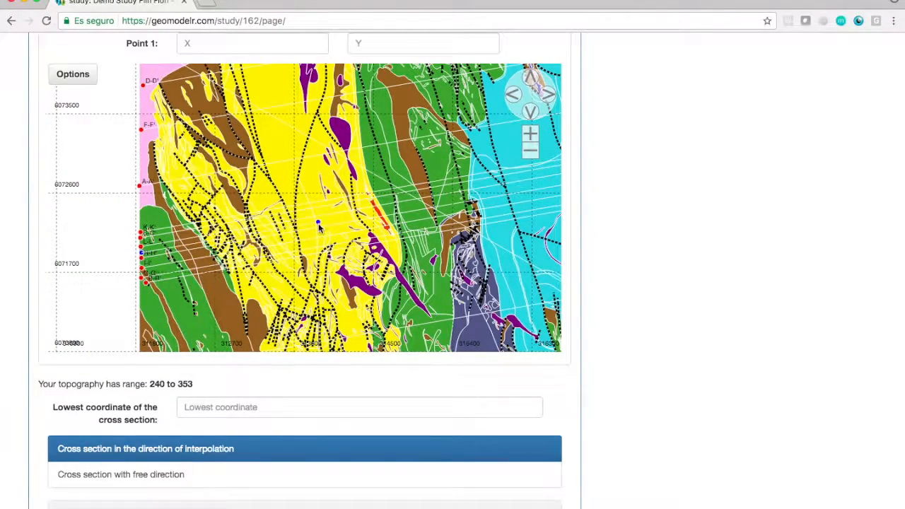
left_click(547, 95)
left_click(547, 95)
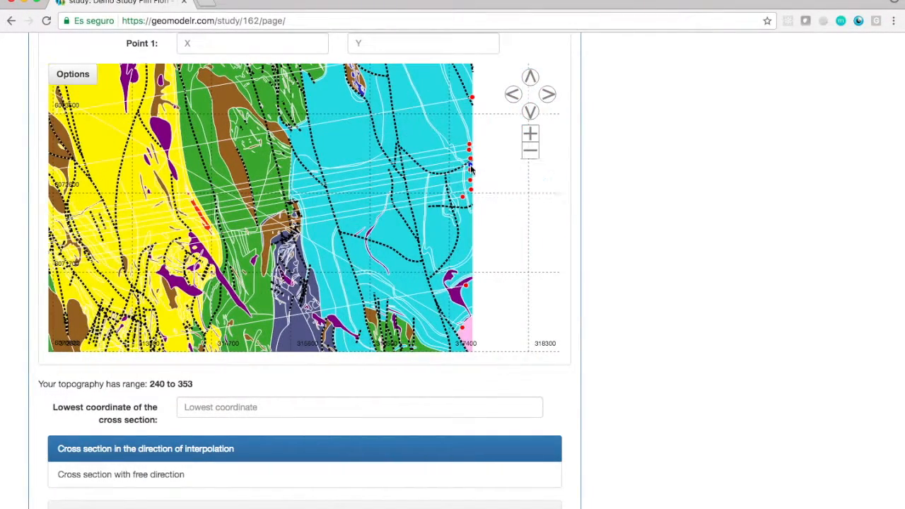
left_click(530, 150)
Set the lowest coordinate of M-M' to -2000 and submit it with geology interpolated from automatically selected cross sections.
left_click(304, 406)
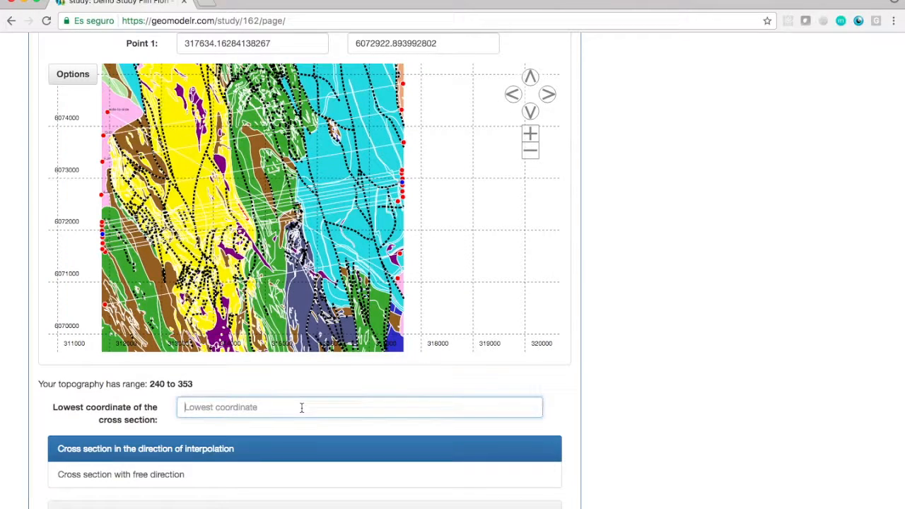
scroll(303, 407, "down", 3)
type("-20")
left_click(202, 366)
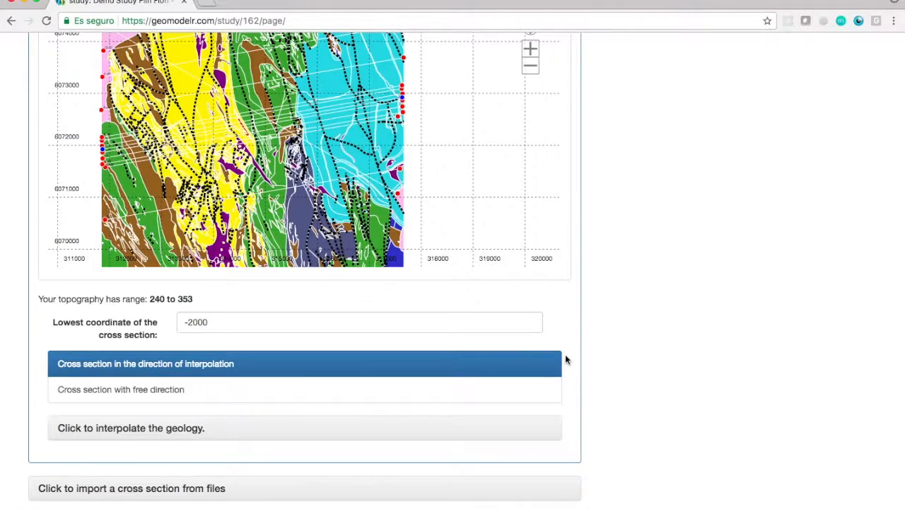
scroll(194, 387, "down", 2)
left_click(193, 381)
scroll(633, 365, "down", 4)
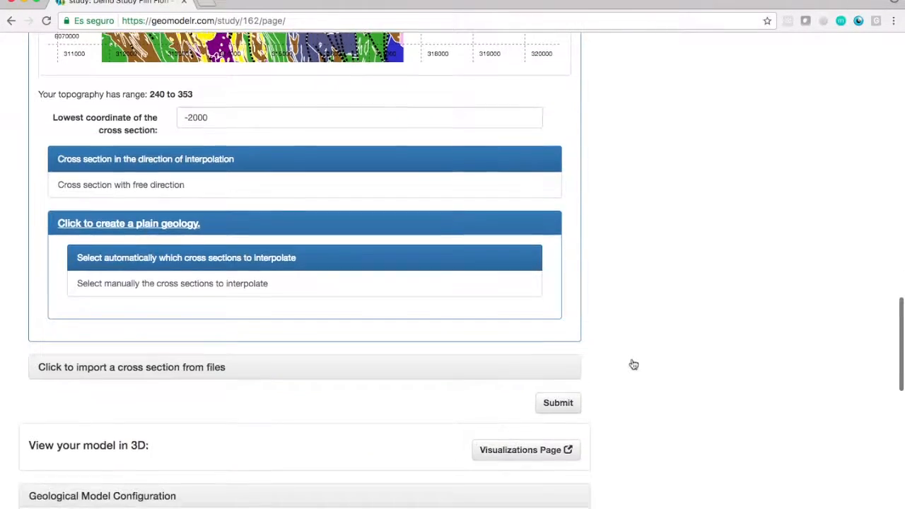
left_click(546, 408)
Open section M-M' for editing and add a dataset projection of Stratigraphy named 10m.
right_click(196, 256)
left_click(212, 266)
left_click(233, 4)
left_click(63, 319)
left_click(817, 241)
left_click(429, 329)
type("10m")
Add a second Stratigraphy projection named 50m to M-M', limited to a maximum distance of 50.
left_click(482, 251)
type("50m")
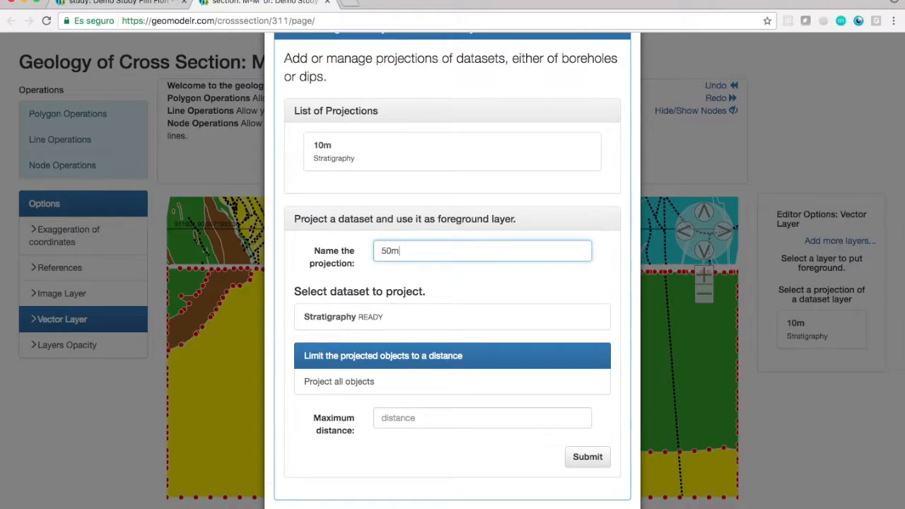
left_click(396, 317)
left_click(483, 418)
type("50")
left_click(588, 458)
left_click(610, 495)
Display the 10m projection on M-M' and add nodes on the surface edge where the red borehole intervals cross it.
left_click(816, 335)
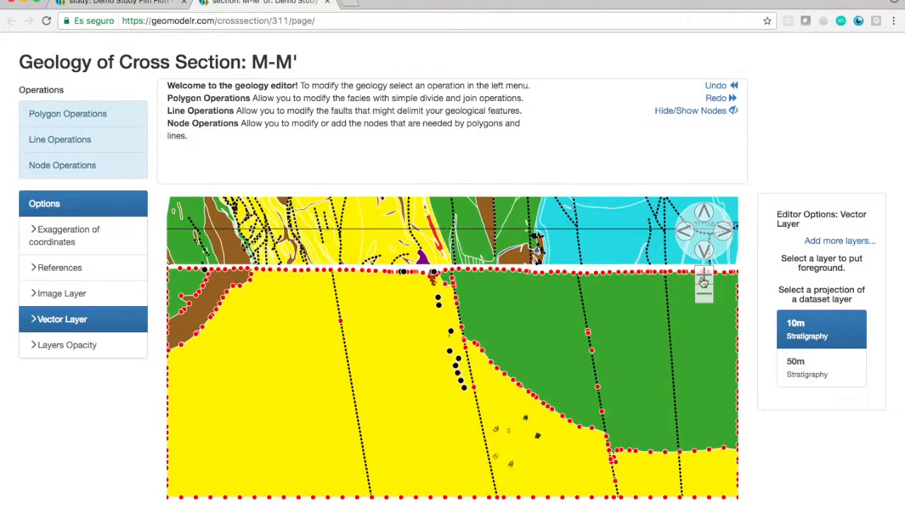
left_click(704, 282)
left_click(704, 279)
left_click(69, 114)
left_click(51, 139)
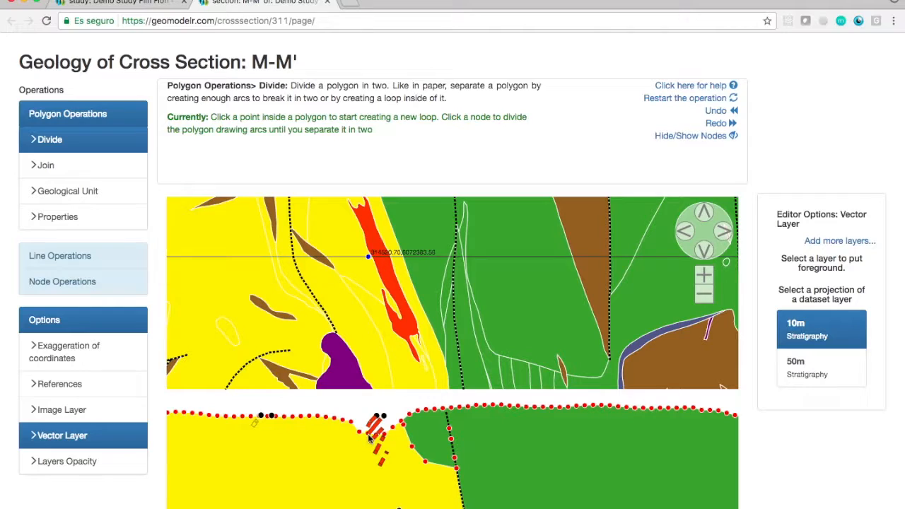
left_click(704, 276)
left_click(60, 191)
left_click(60, 282)
left_click(47, 191)
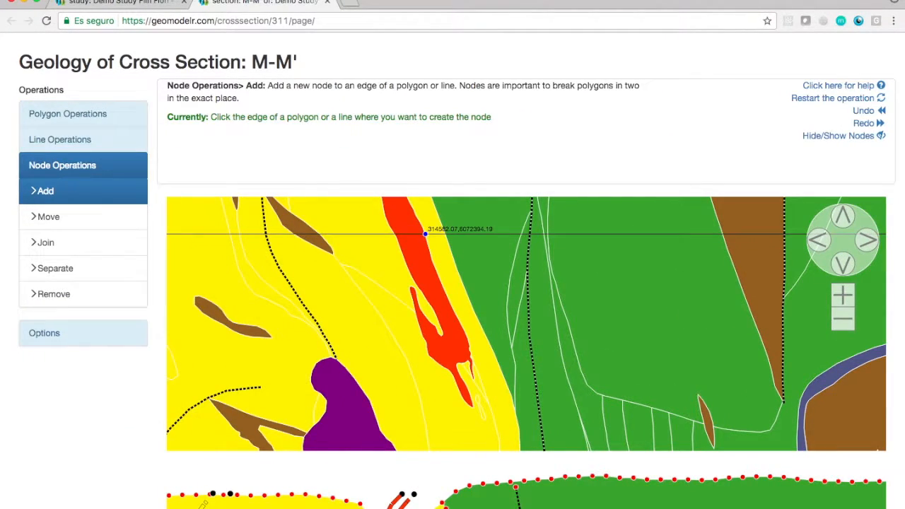
Divide the yellow Flin Flon polygon in M-M' with an arc around the red borehole intervals, starting and ending at surface nodes.
left_click(77, 114)
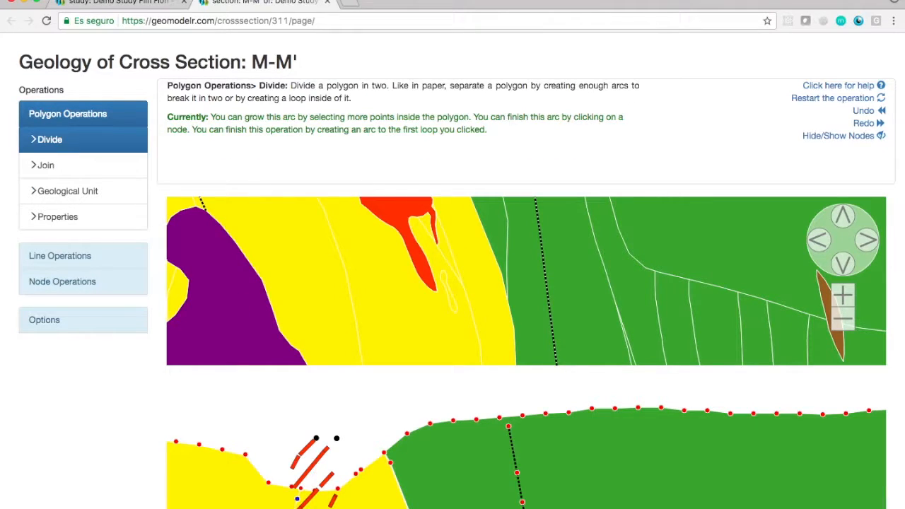
left_click(843, 319)
left_click(445, 443)
left_click(841, 295)
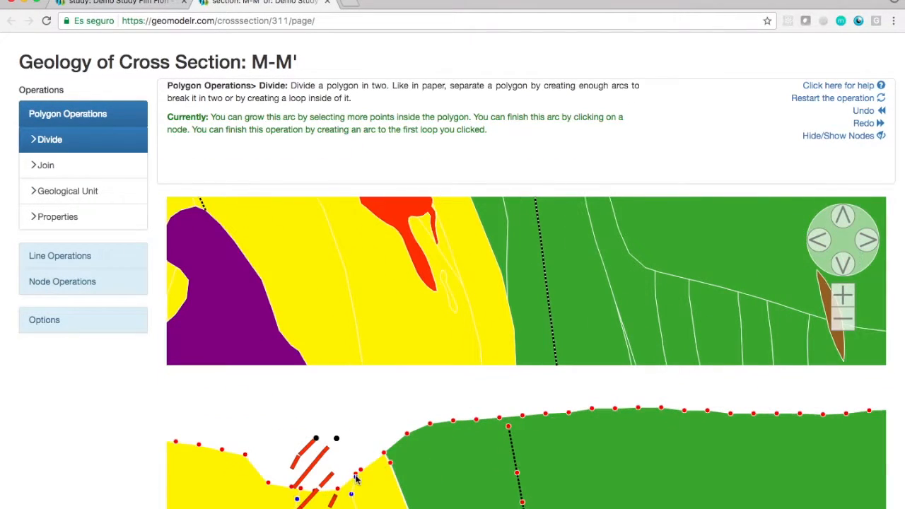
Set the geological unit of the newly enclosed polygon in M-M' to ORE.
left_click(68, 192)
scroll(814, 314, "down", 1)
left_click(299, 425)
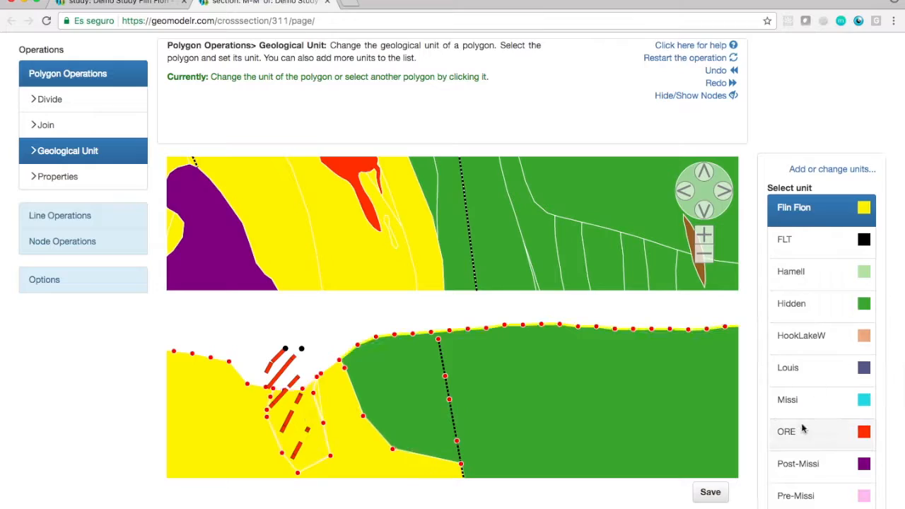
left_click(802, 430)
Save the edited geology of M-M' and close the section editor to return to the study page.
left_click(46, 126)
left_click(843, 285)
left_click(843, 286)
scroll(844, 311, "down", 3)
left_click(867, 437)
scroll(791, 367, "up", 4)
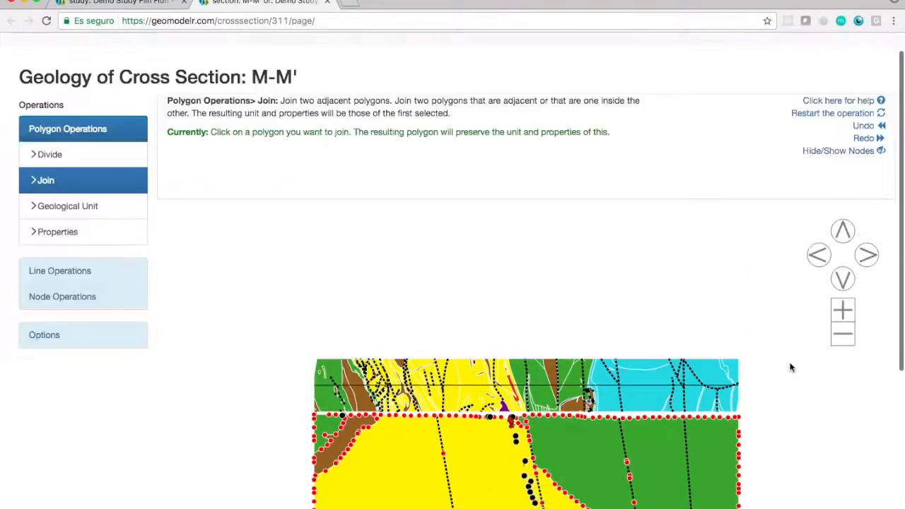
left_click(328, 2)
Start a new cross section named deposit with a lowest coordinate of -500 and a free direction.
scroll(304, 213, "down", 6)
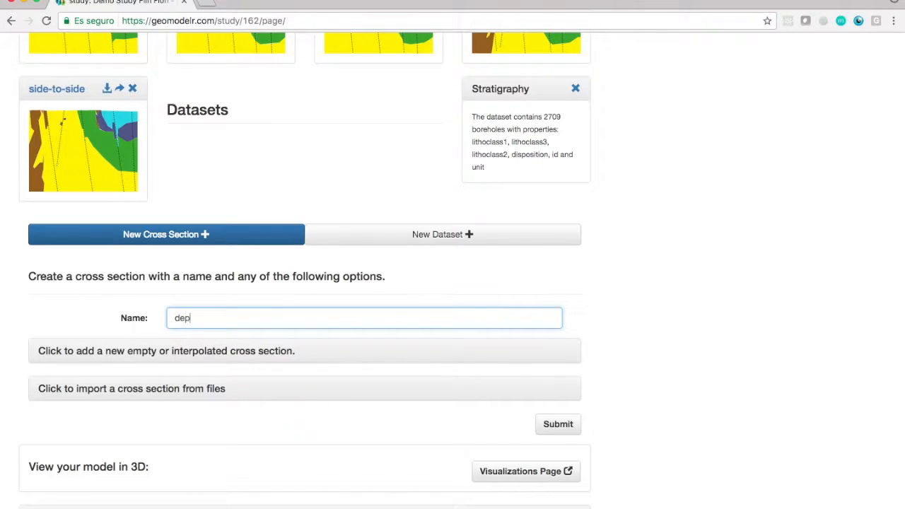
left_click(170, 353)
scroll(195, 424, "down", 5)
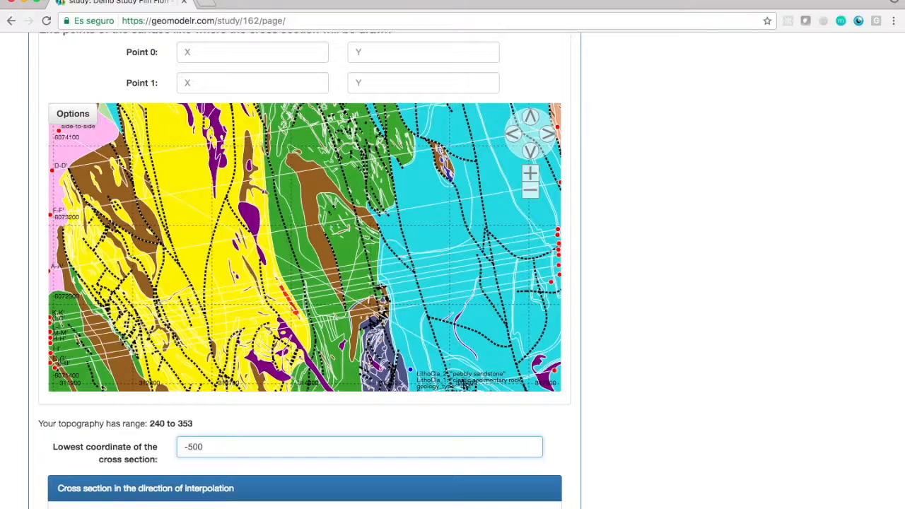
left_click(223, 506)
Draw the deposit section's line along the red ore body from its northern to its southern tip, and submit it with interpolated geology.
left_click(531, 173)
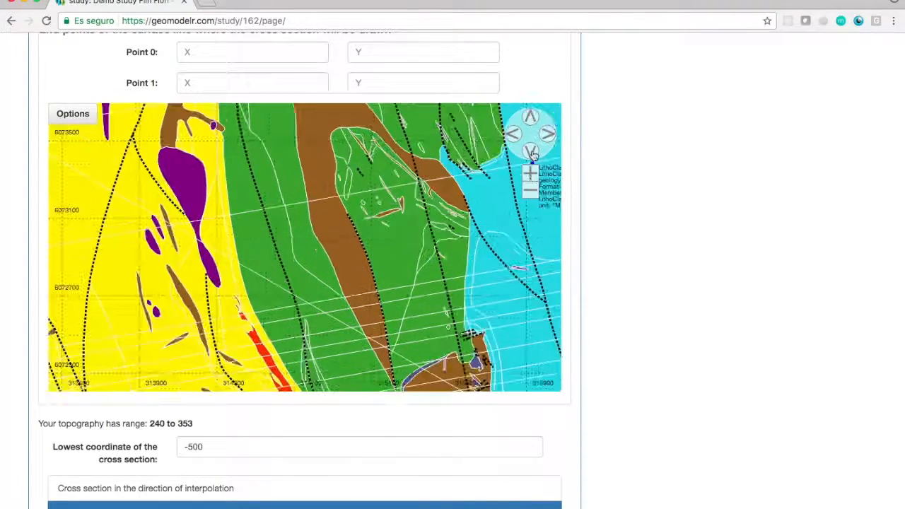
left_click(531, 152)
left_click(532, 174)
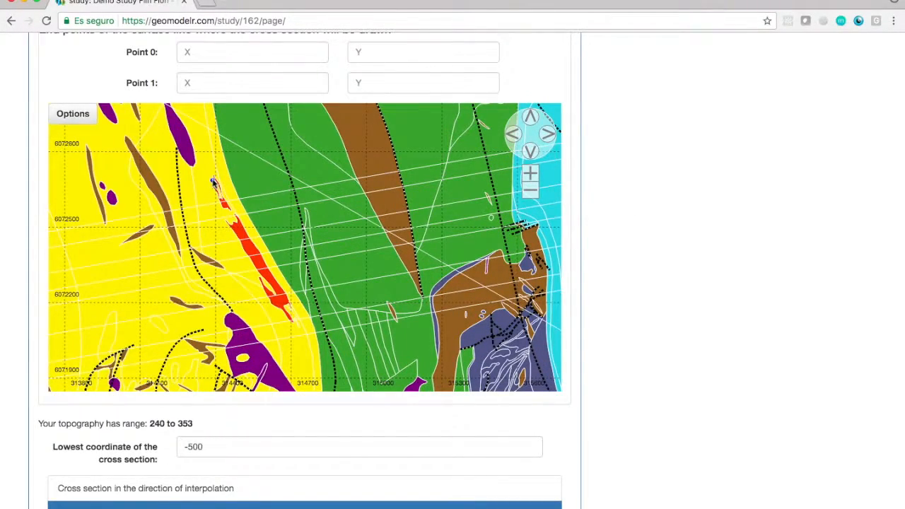
left_click(294, 325)
scroll(649, 245, "down", 5)
left_click(170, 330)
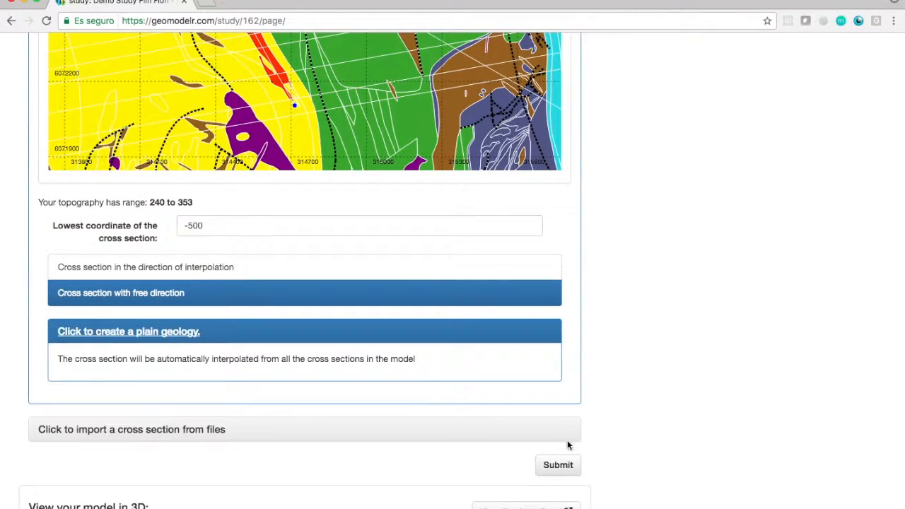
Open the model's 3D visualizations page and examine the ore body in the Cross sections and map visualization from several angles.
scroll(667, 313, "down", 6)
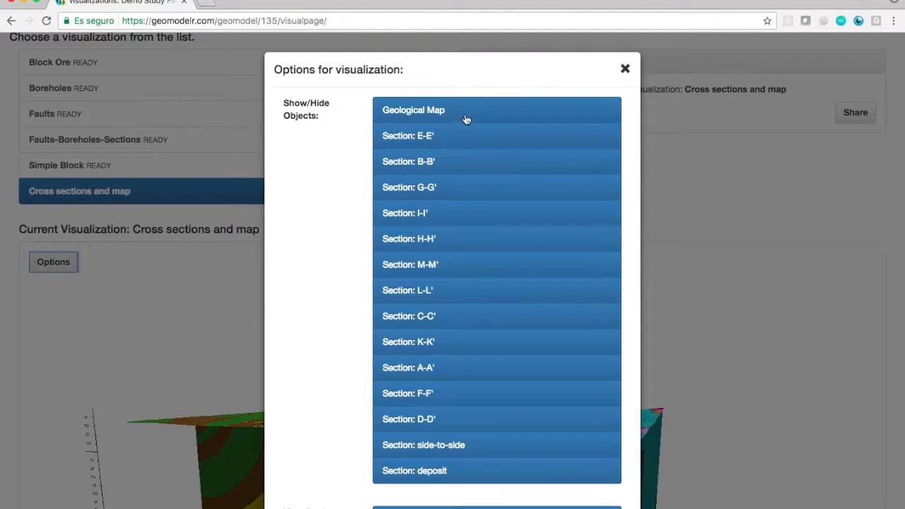
left_click(627, 67)
left_click_drag(520, 354, 624, 413)
scroll(623, 418, "up", 5)
scroll(509, 494, "down", 3)
scroll(509, 494, "up", 3)
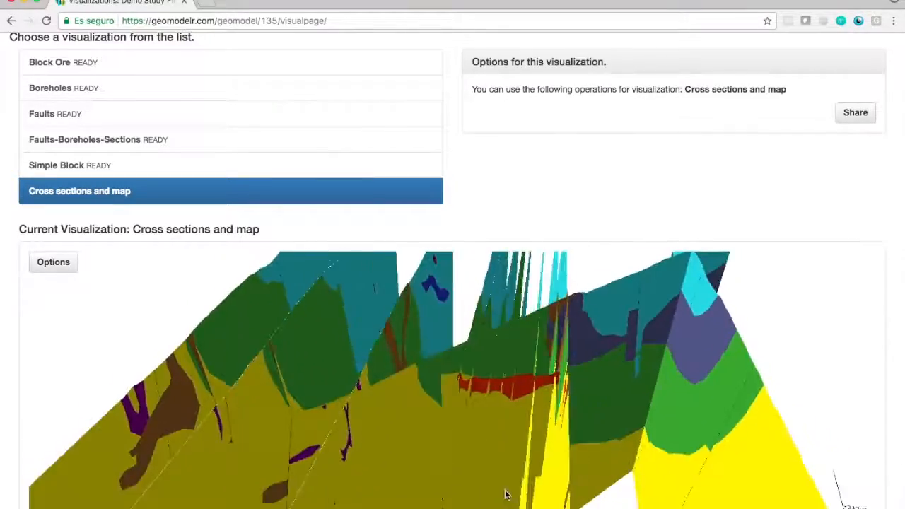
scroll(425, 413, "up", 5)
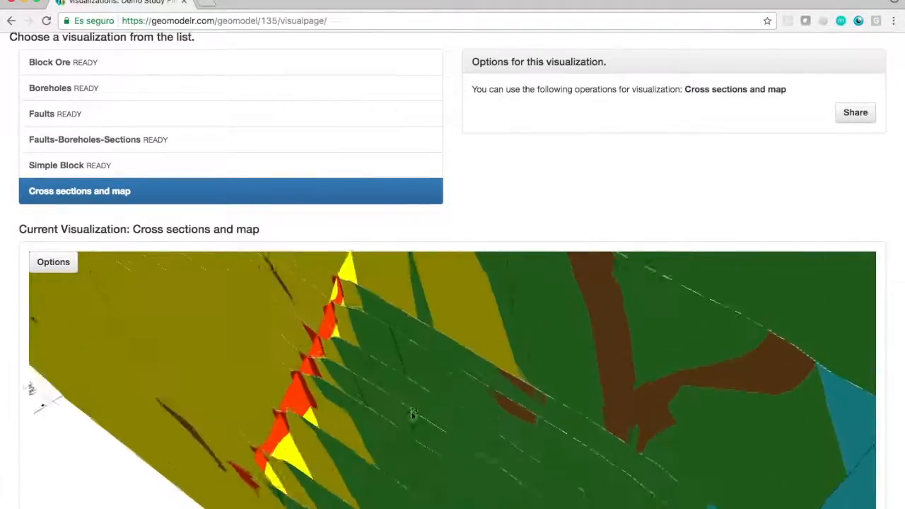